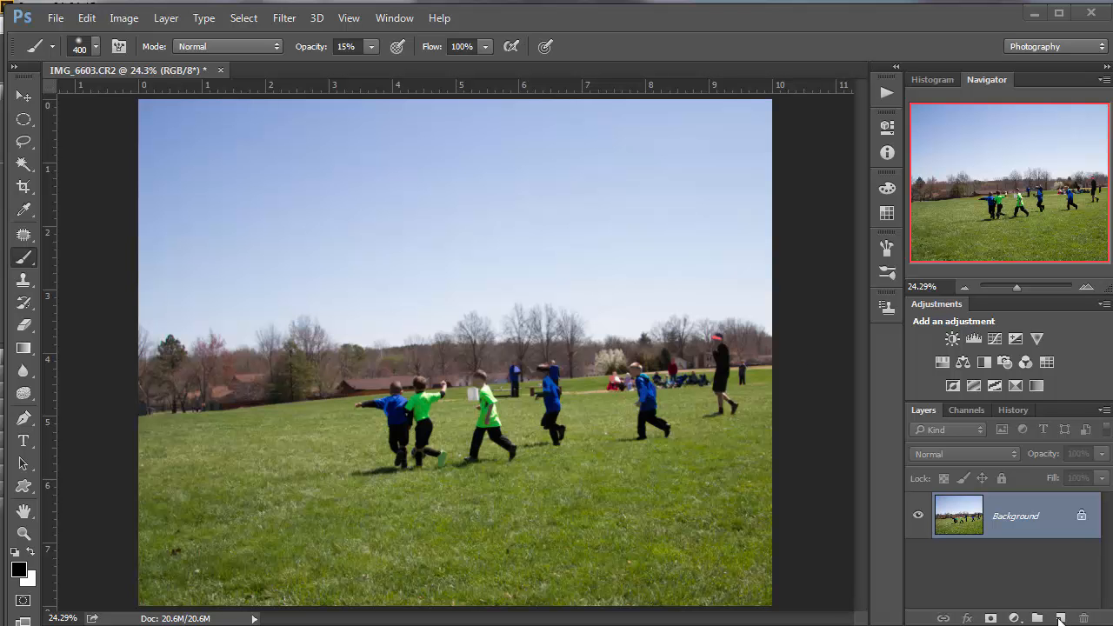
Add a new empty layer above the Background and float the Layers panel beside the photo.
left_click(1059, 618)
left_click(1059, 618)
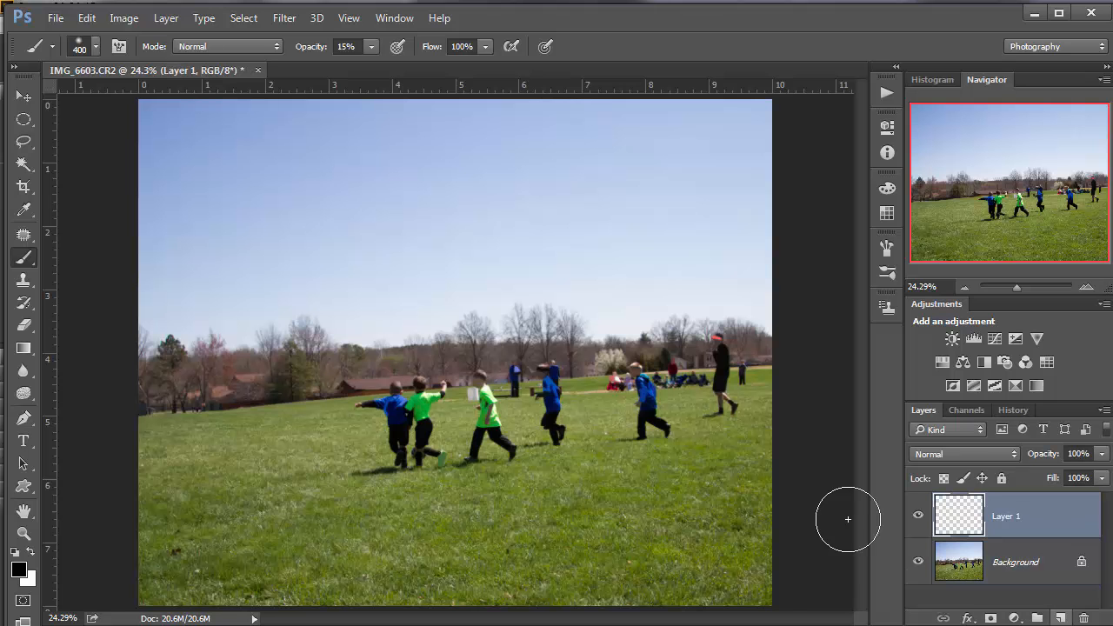
left_click_drag(921, 410, 813, 134)
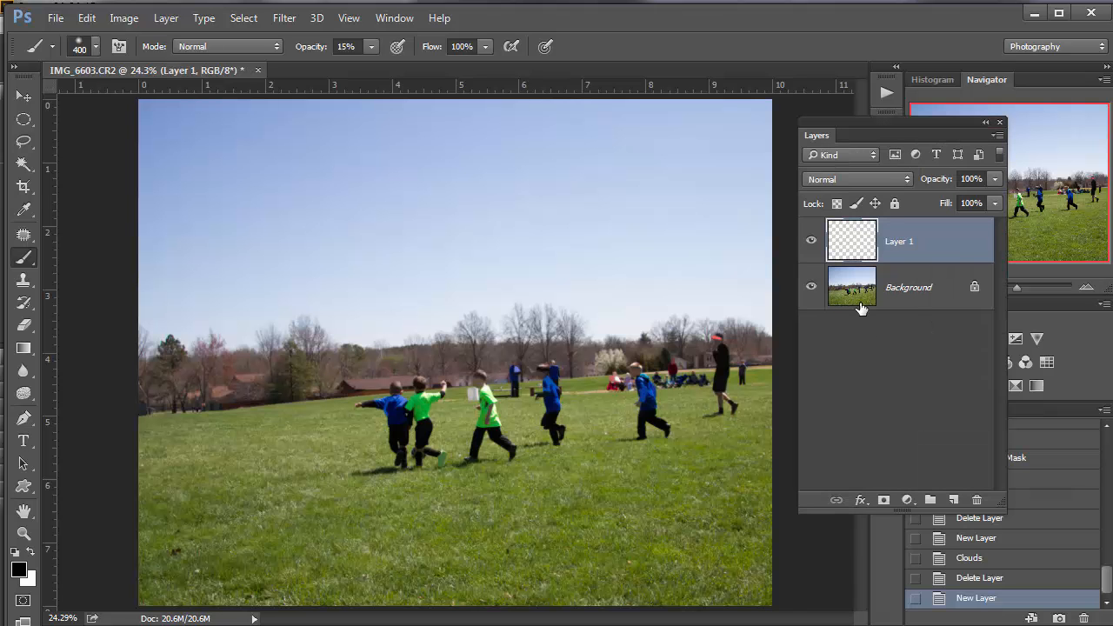
Set the foreground color to a bright sky blue, hex 3a7afc.
left_click(19, 570)
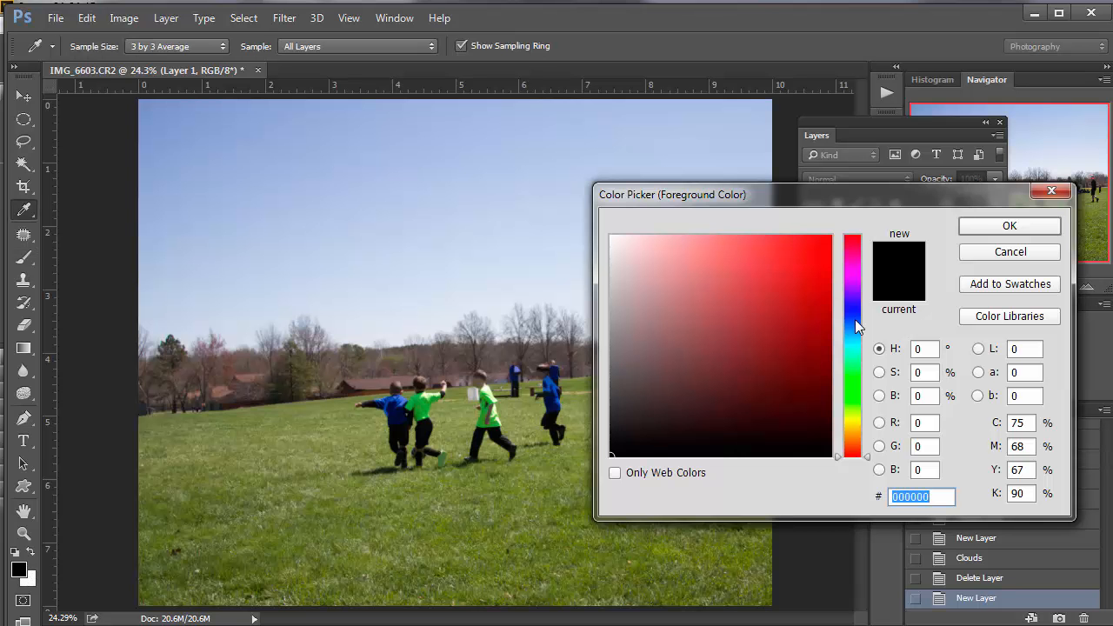
left_click_drag(849, 328, 853, 321)
left_click(780, 238)
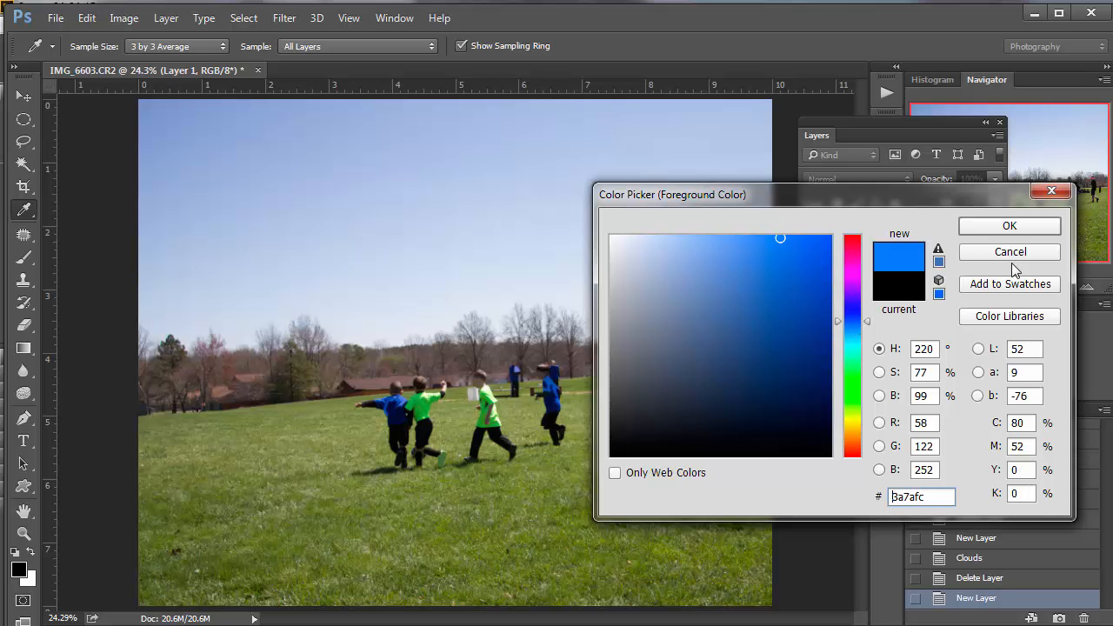
left_click(987, 228)
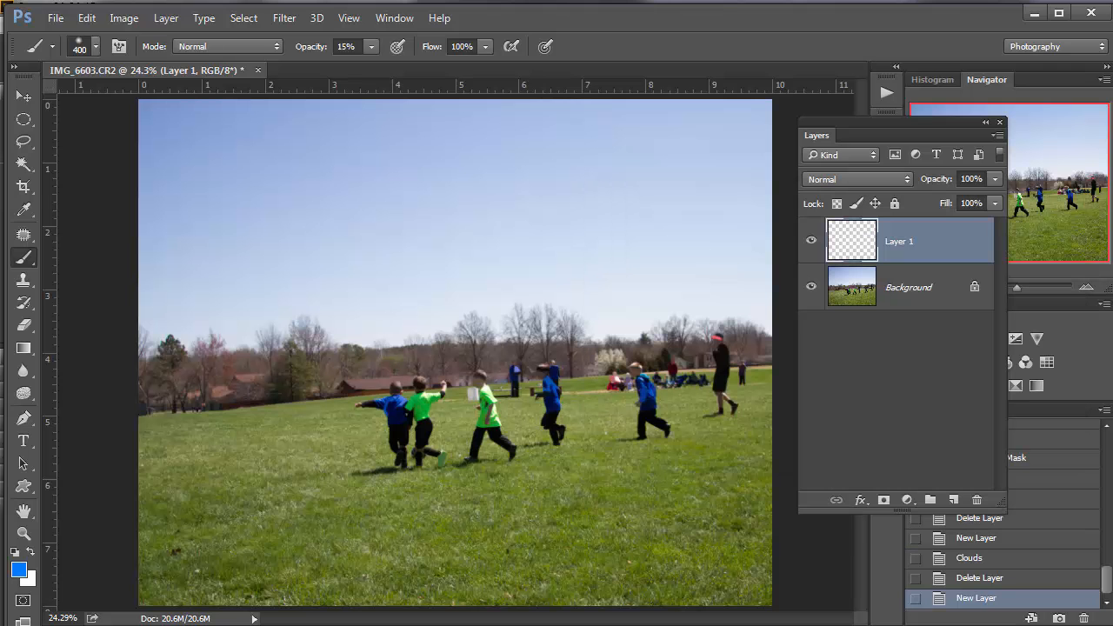
Swap the bright blue to the background color and set the foreground to pale blue, hex c5cff6.
left_click(31, 555)
left_click(19, 571)
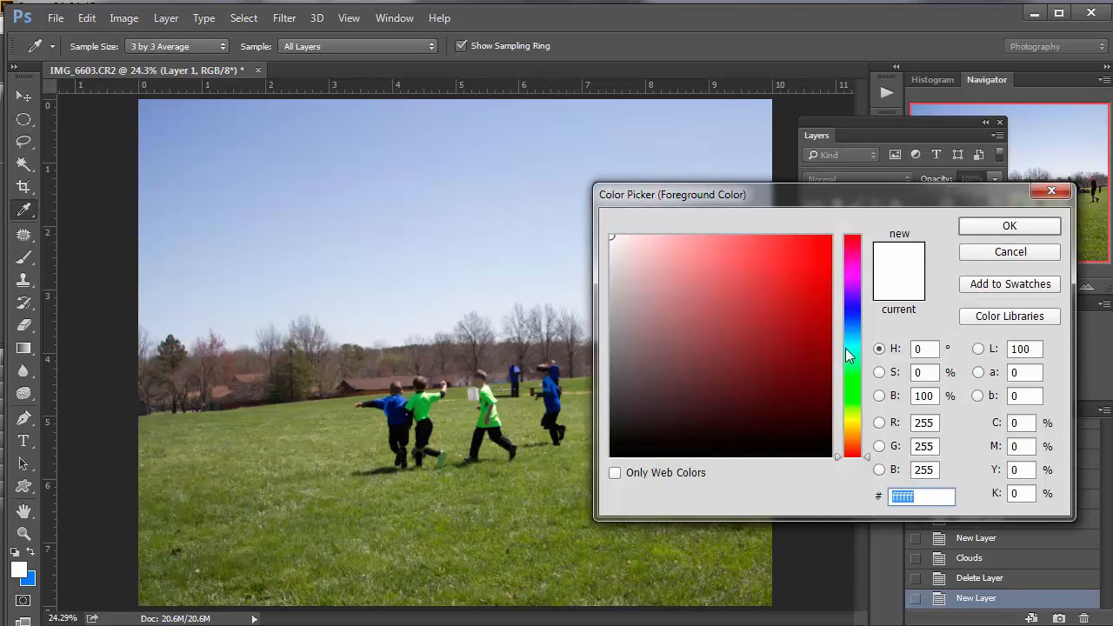
left_click(859, 318)
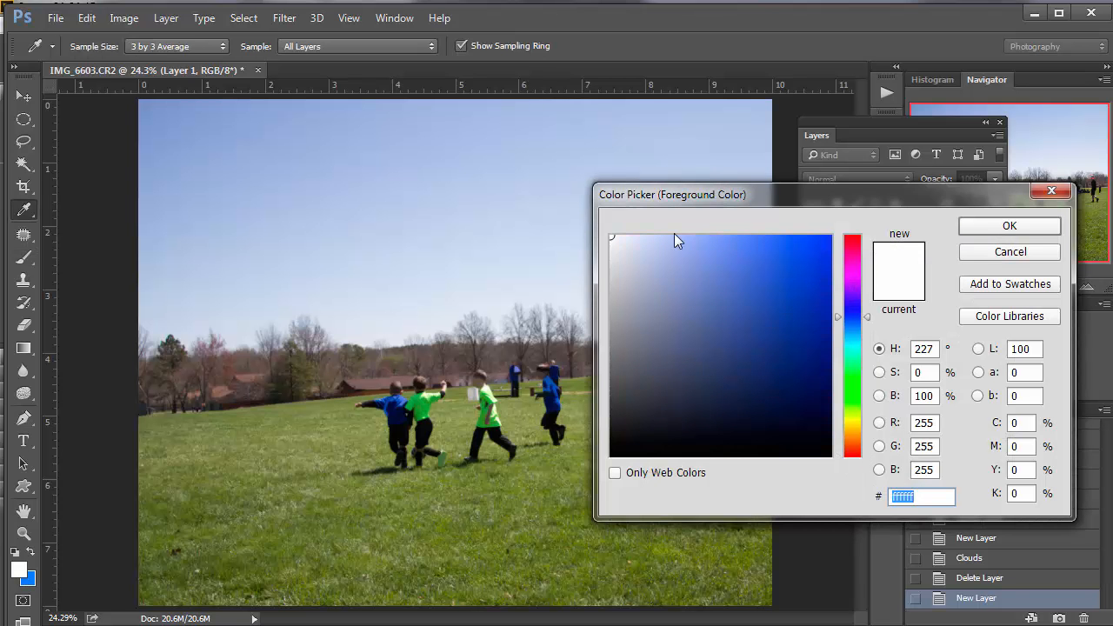
left_click_drag(678, 239, 655, 243)
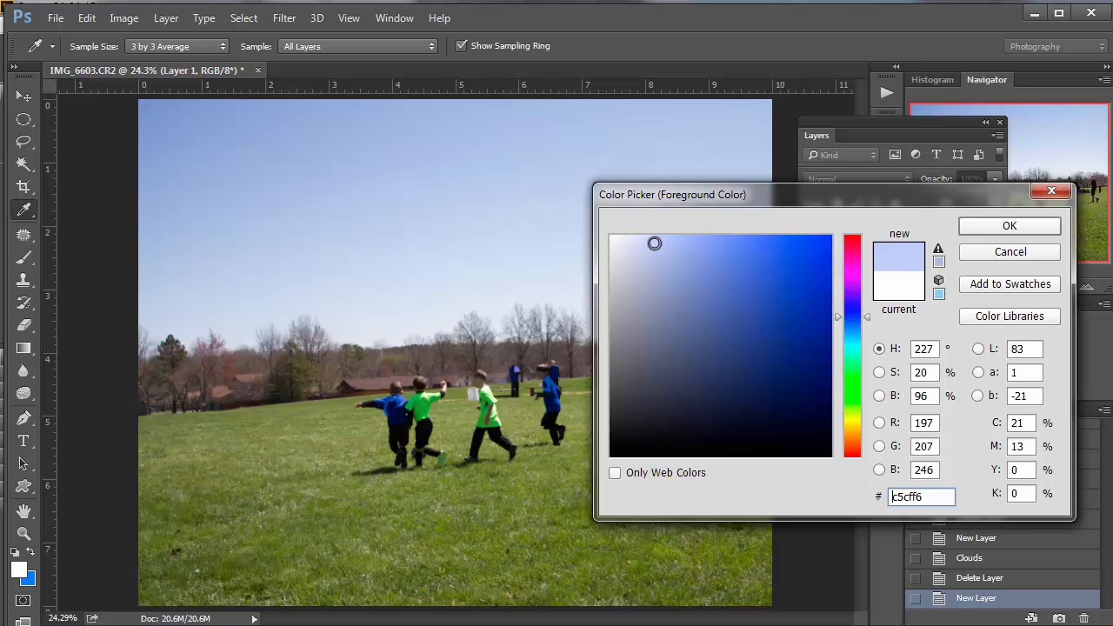
left_click(991, 227)
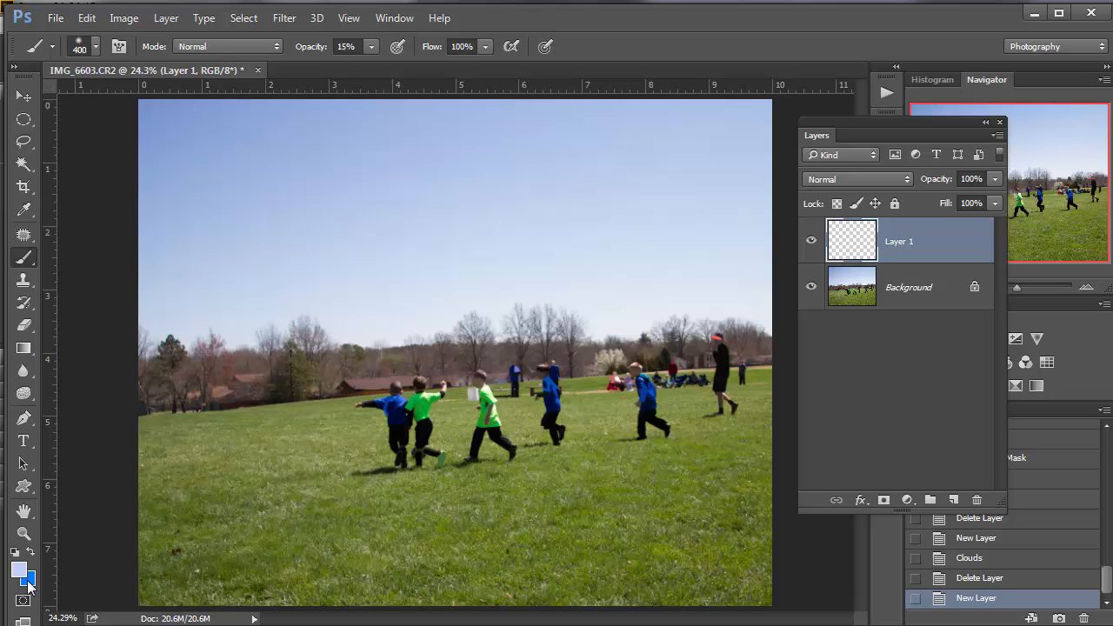
Fill the new layer with the Clouds render filter using the two blues.
left_click(285, 18)
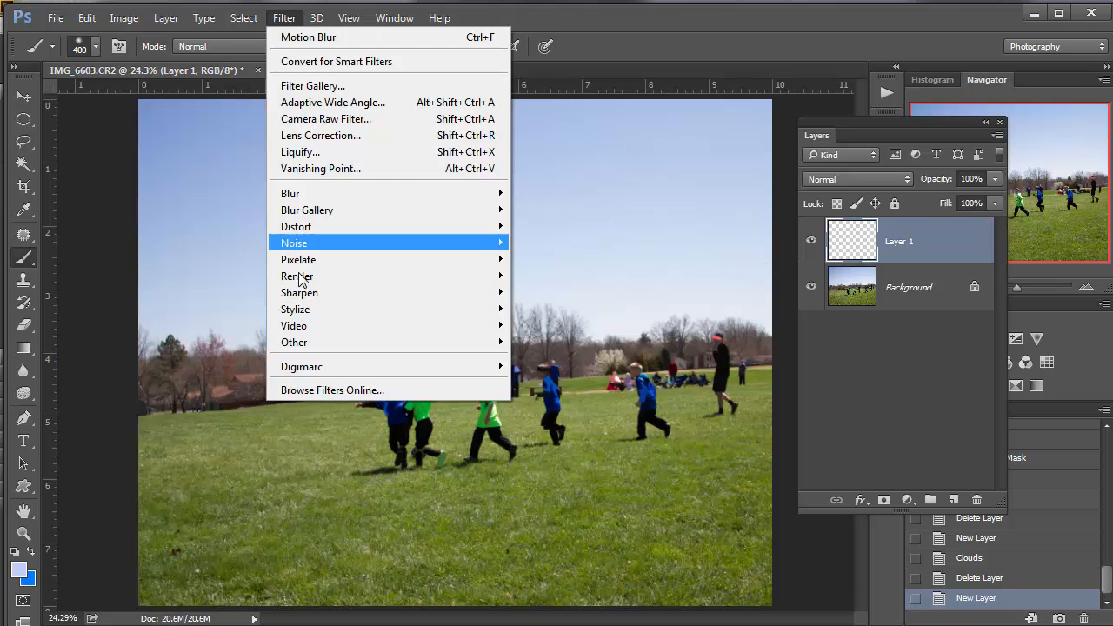
mouse_move(298, 277)
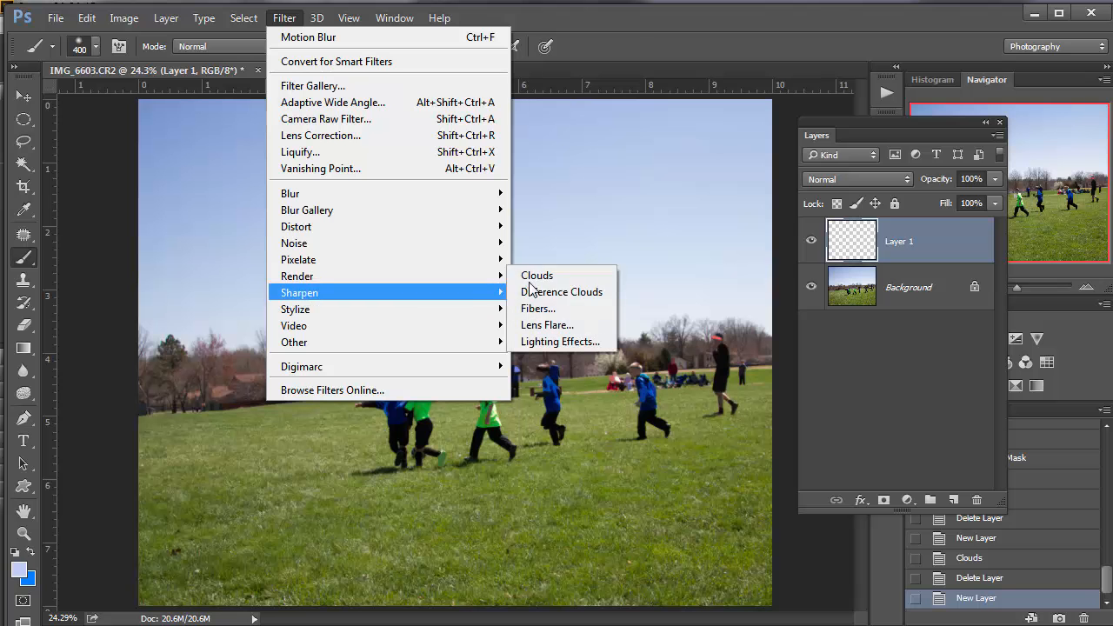
left_click(582, 276)
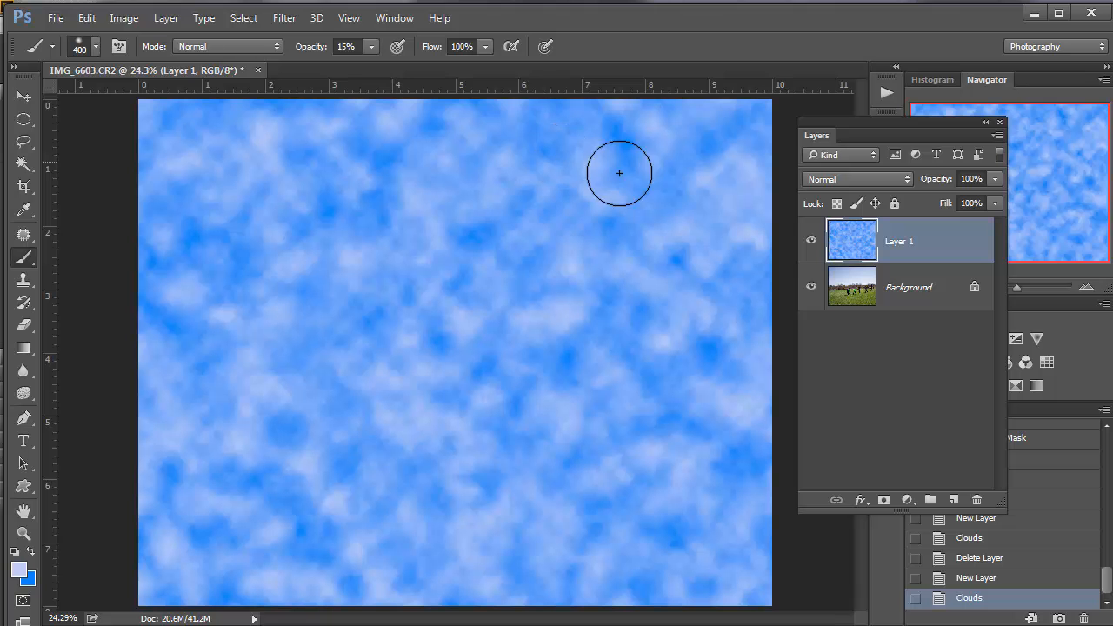
Apply a Motion Blur at a 0° angle to the clouds layer, adjusting the distance until the clouds form soft horizontal streaks.
left_click(288, 18)
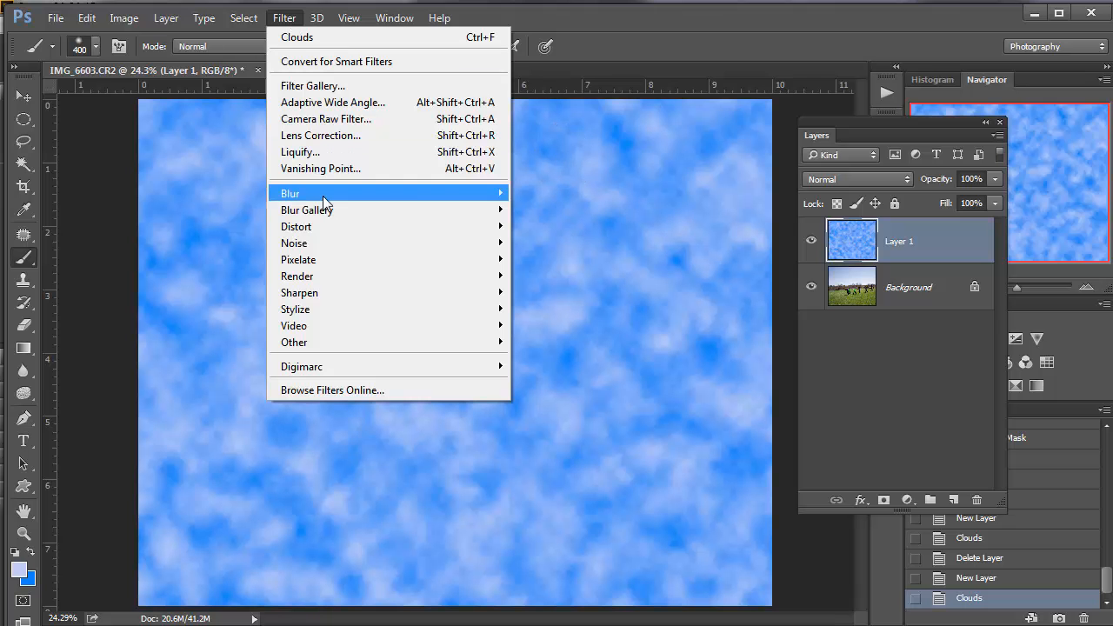
mouse_move(408, 198)
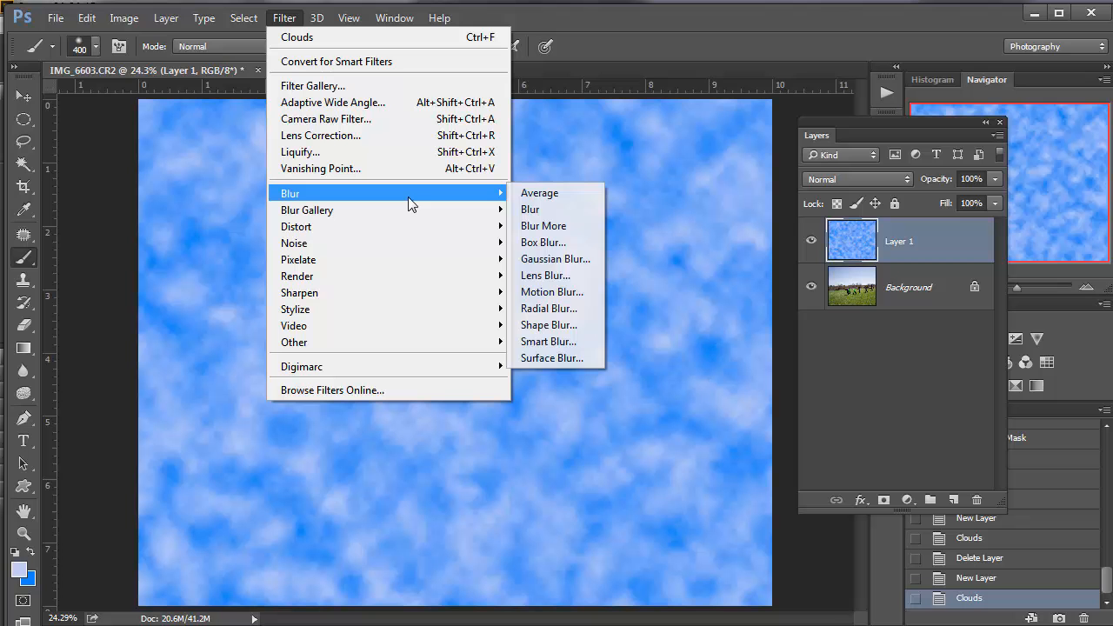
left_click(568, 296)
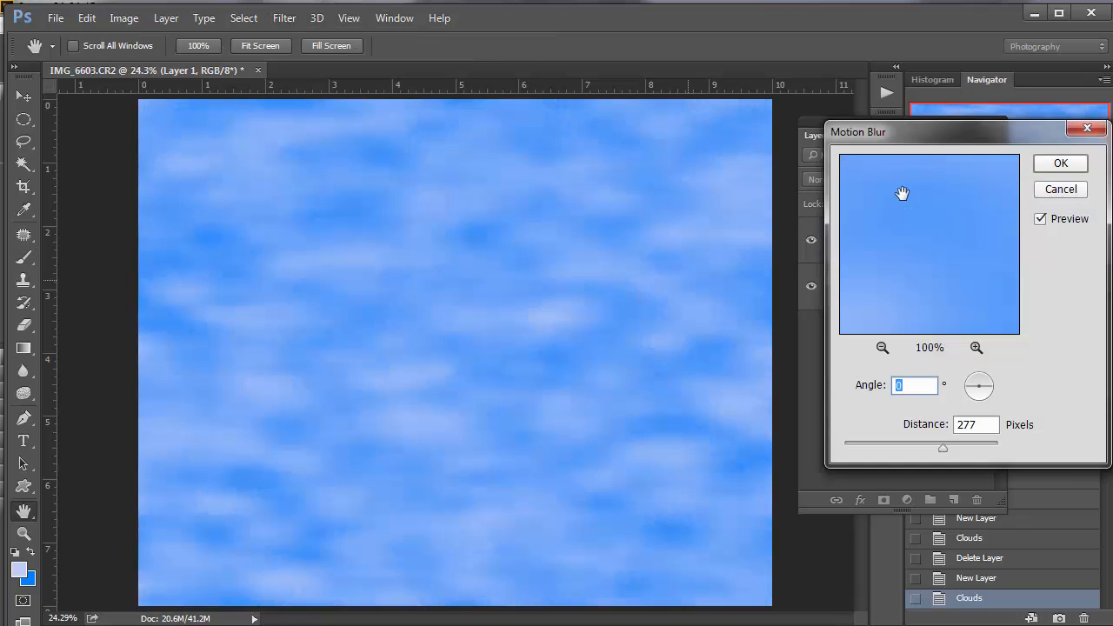
left_click_drag(960, 129, 886, 88)
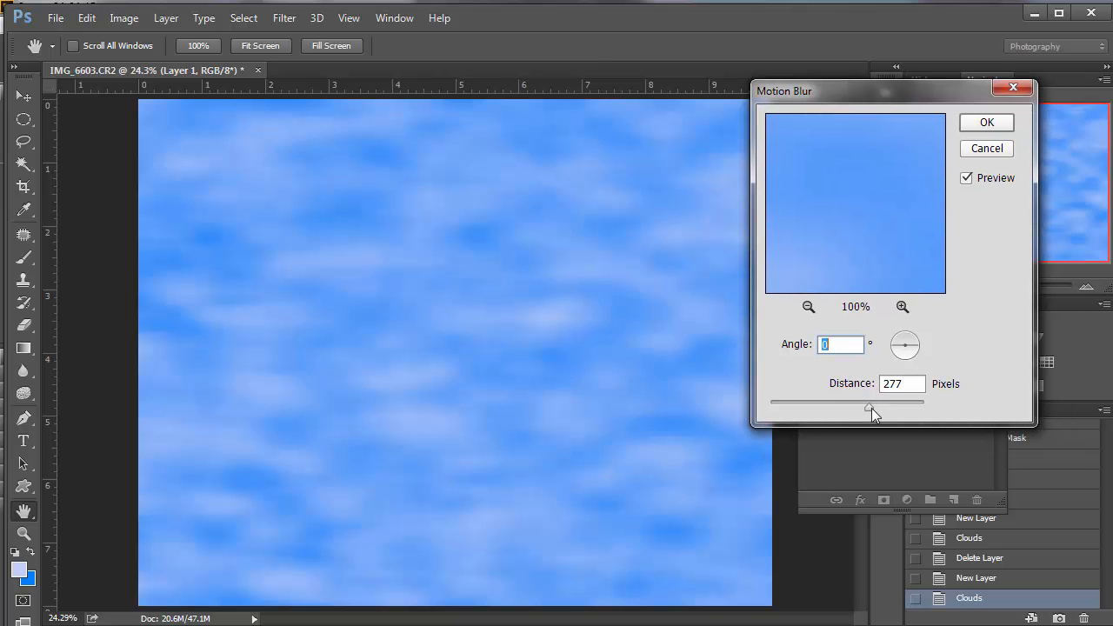
mouse_move(870, 407)
left_mouse_down()
mouse_move(847, 408)
mouse_move(869, 408)
left_mouse_up()
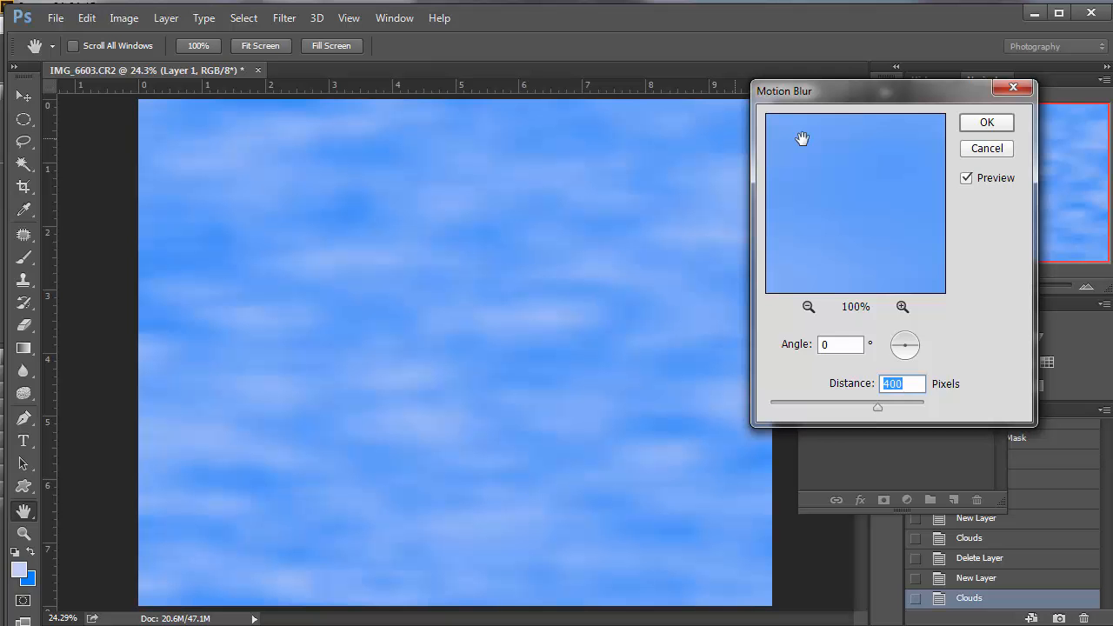
left_click_drag(877, 406, 870, 408)
left_click(885, 408)
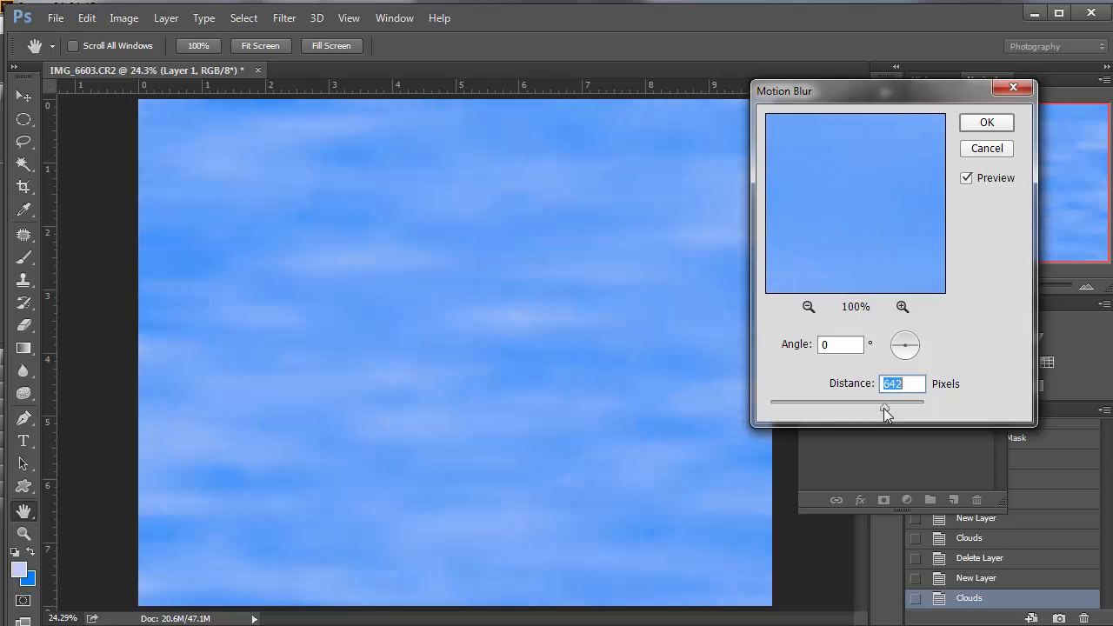
left_click_drag(873, 407, 864, 407)
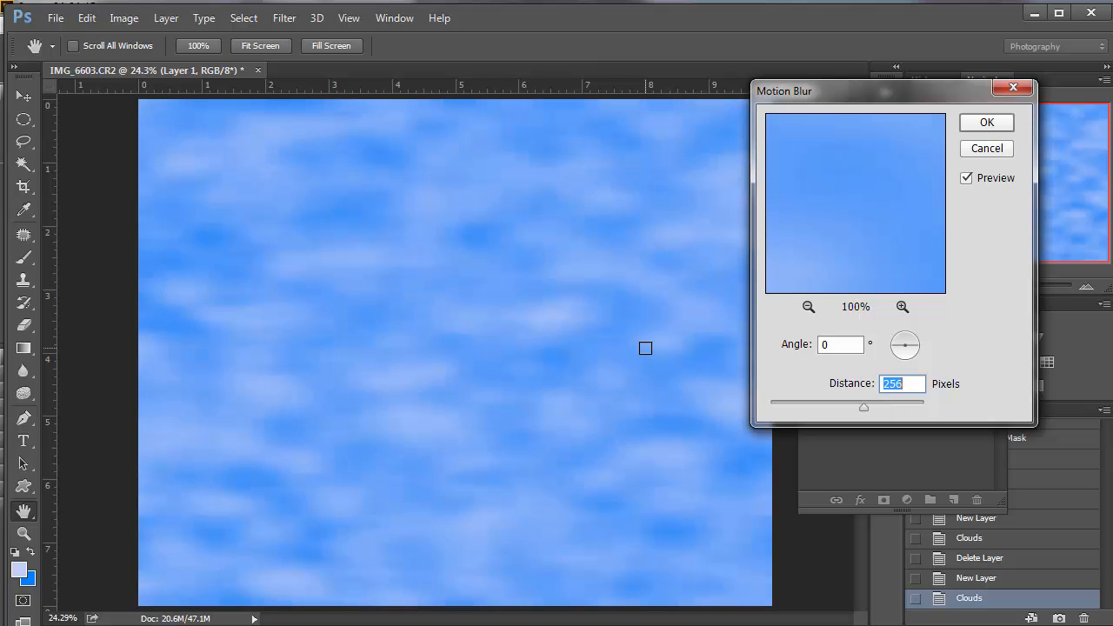
mouse_move(864, 407)
left_mouse_down()
mouse_move(828, 409)
mouse_move(866, 413)
left_mouse_up()
left_click_drag(875, 408, 876, 408)
left_click(985, 122)
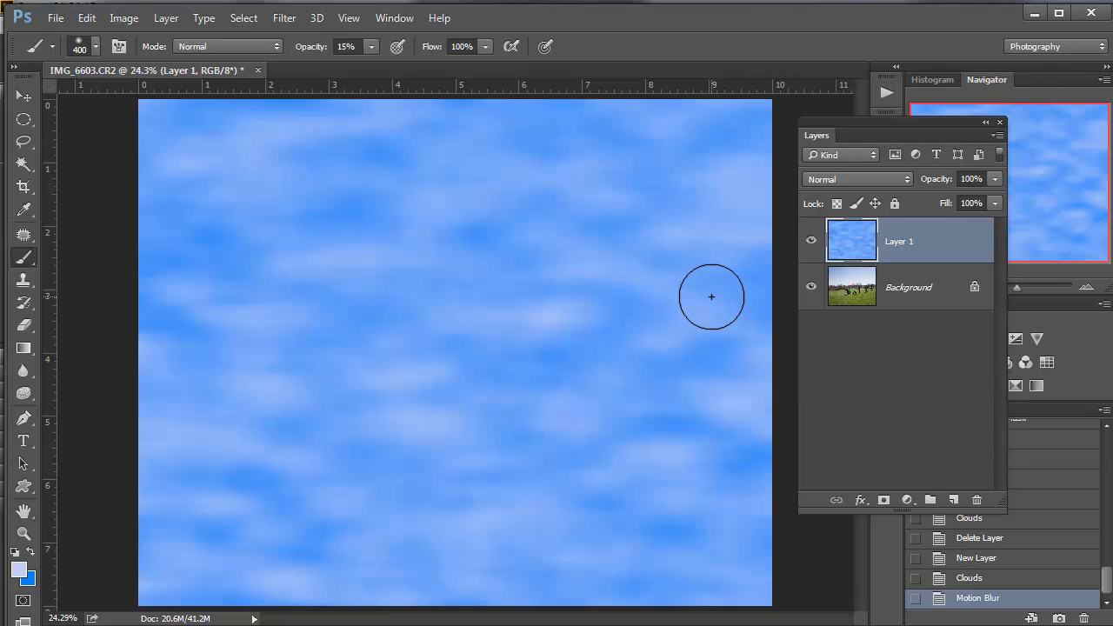
Add a white layer mask to the clouds layer and toggle the layer's visibility off and on to compare with the photo.
left_click(884, 501)
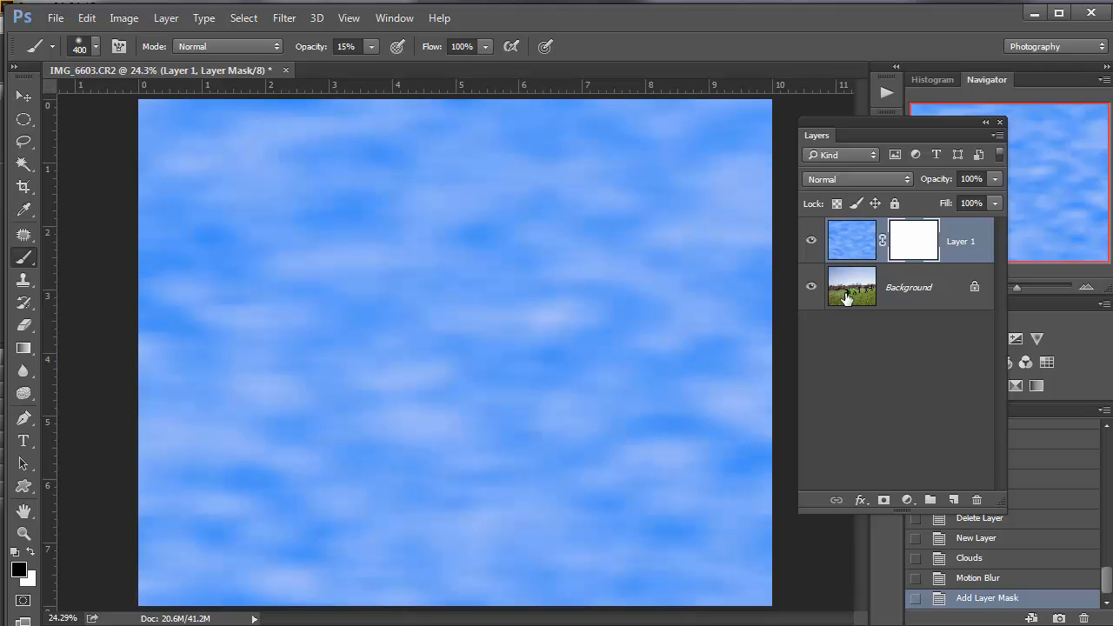
left_click(813, 243)
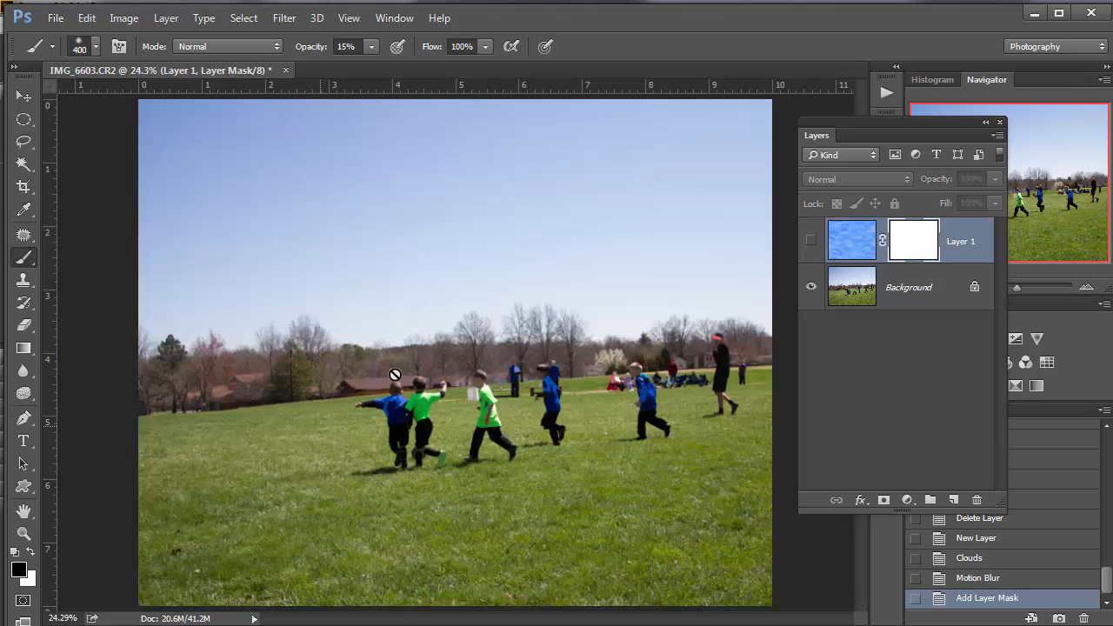
left_click(811, 245)
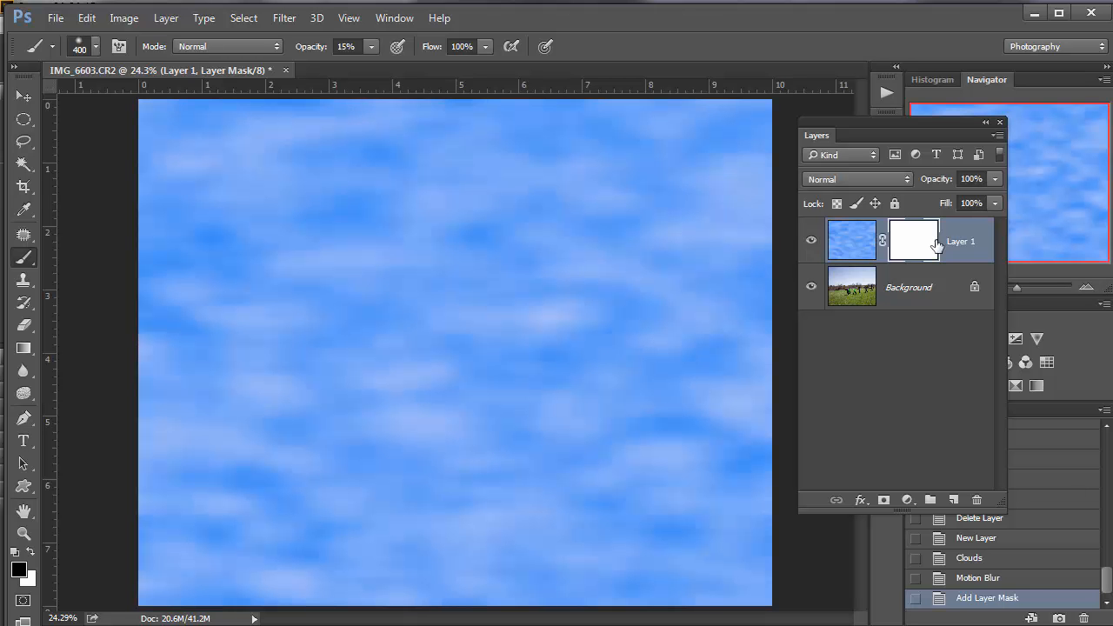
Choose the Brush tool with a soft round tip at 0% hardness and a size of 123 px.
right_click(22, 261)
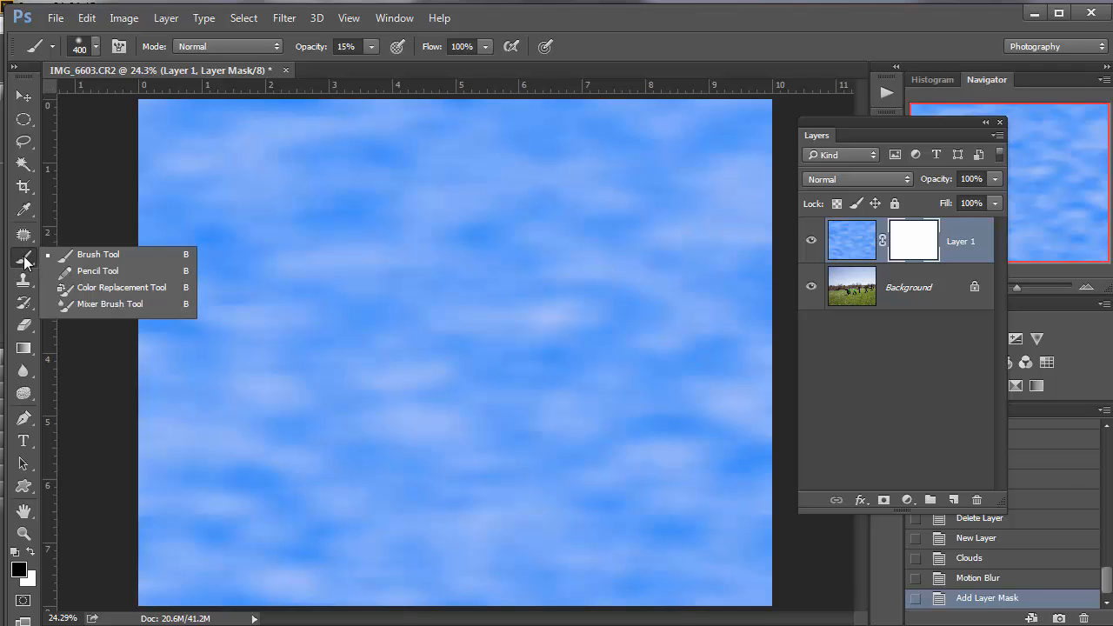
left_click(25, 263)
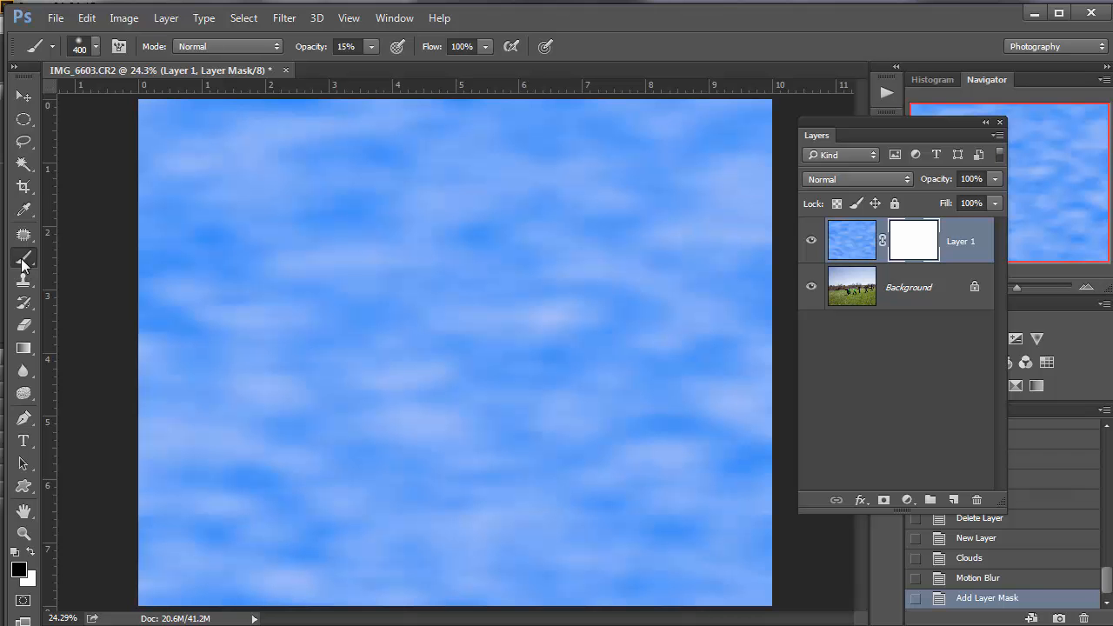
right_click(23, 263)
left_click(49, 255)
left_click(82, 45)
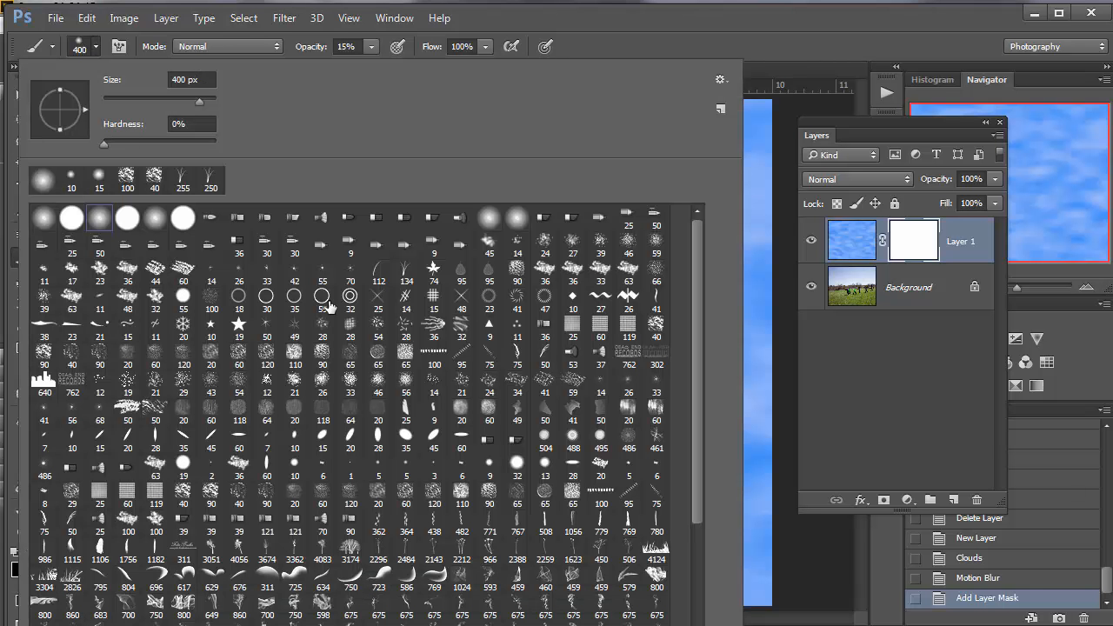
left_click(720, 82)
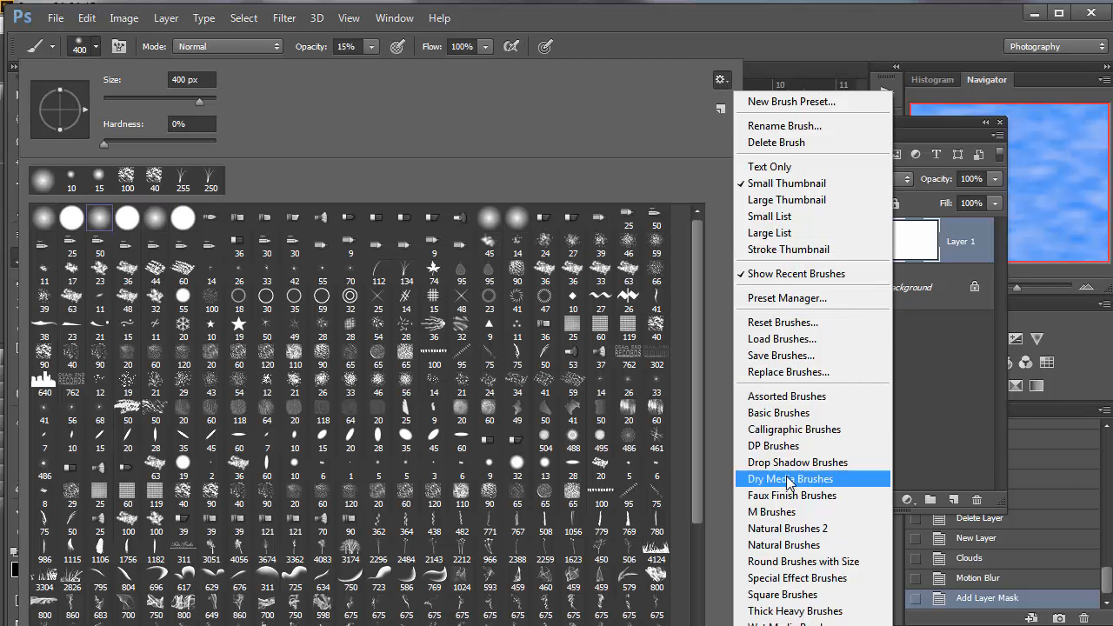
left_click(405, 124)
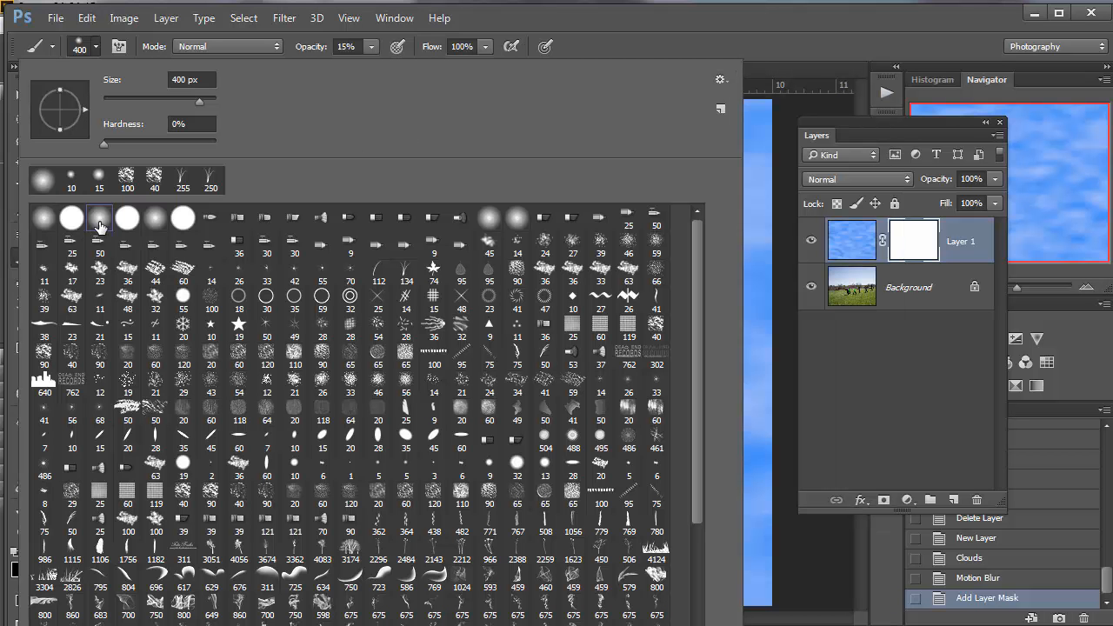
left_click(100, 226)
left_click_drag(105, 143, 95, 143)
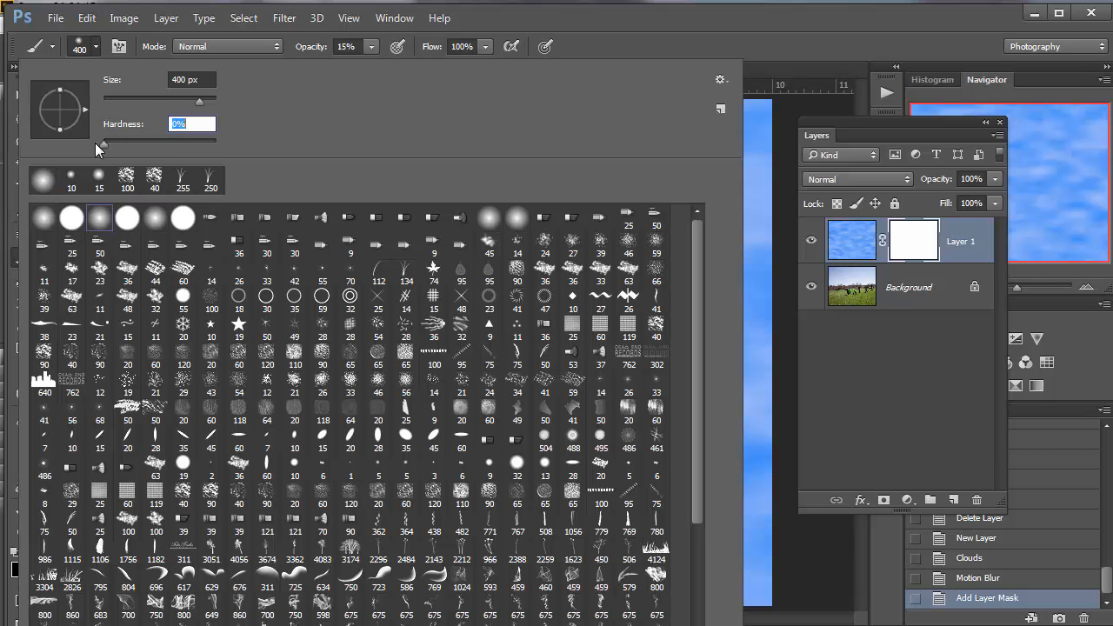
left_click_drag(198, 102, 145, 104)
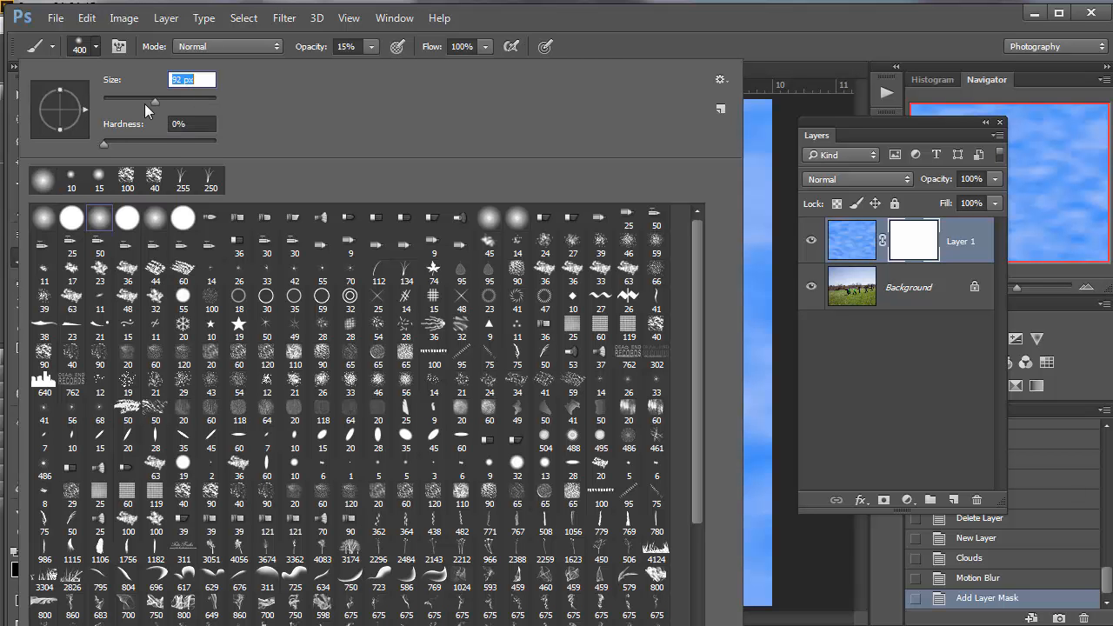
left_click(665, 29)
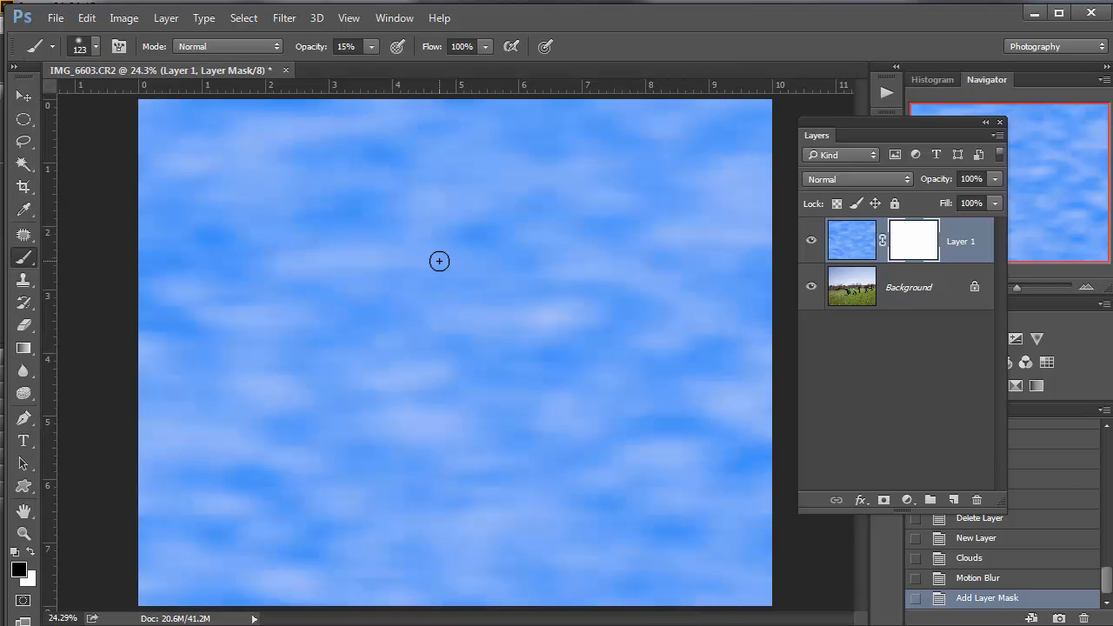
Enlarge the brush to 600 px for masking.
key("bracketright")
key("bracketright")
key("bracketright")
key("bracketright")
key("bracketright")
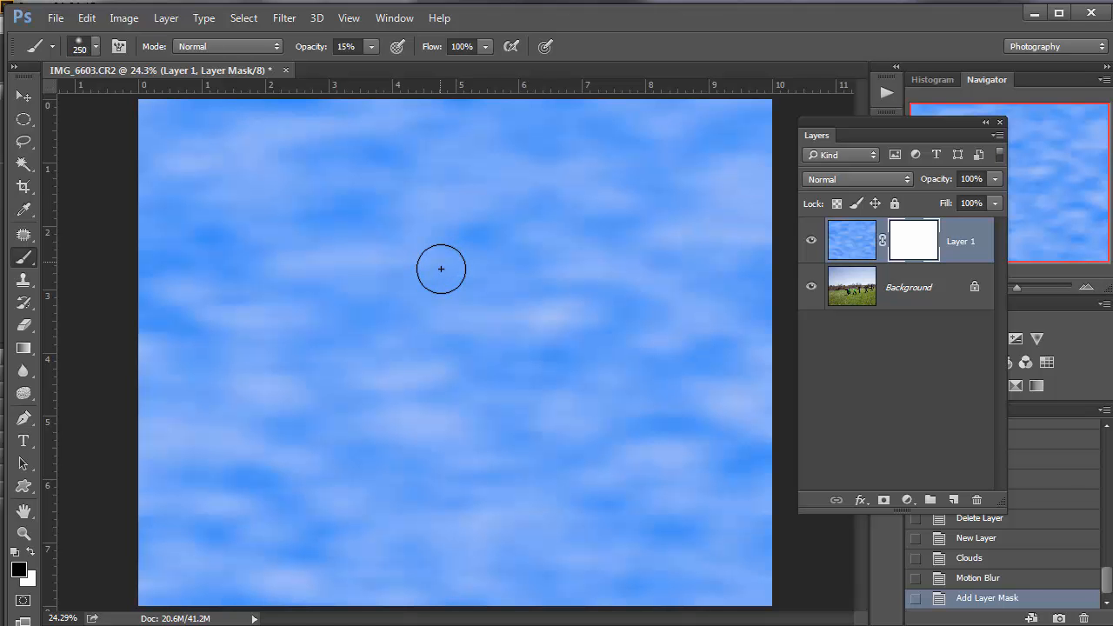
key("bracketright")
key("bracketright")
key("bracketright")
key("bracketright")
key("bracketright")
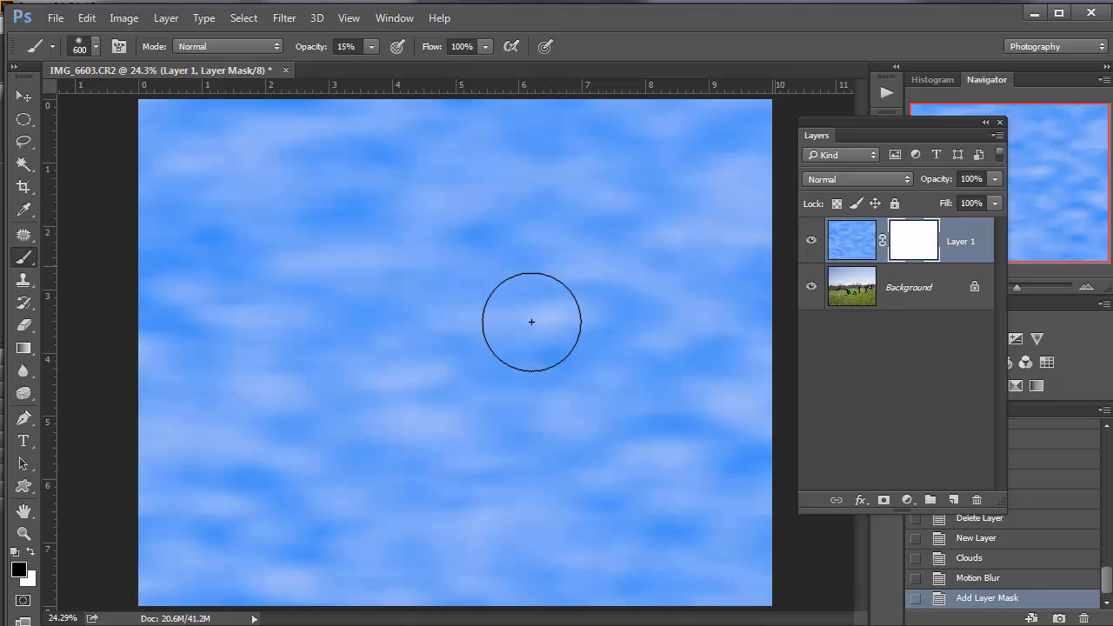
Paint black on the clouds layer's mask at 15% brush opacity across the sky, the players and the grass.
mouse_move(608, 180)
left_mouse_down()
mouse_move(263, 205)
mouse_move(345, 234)
left_mouse_up()
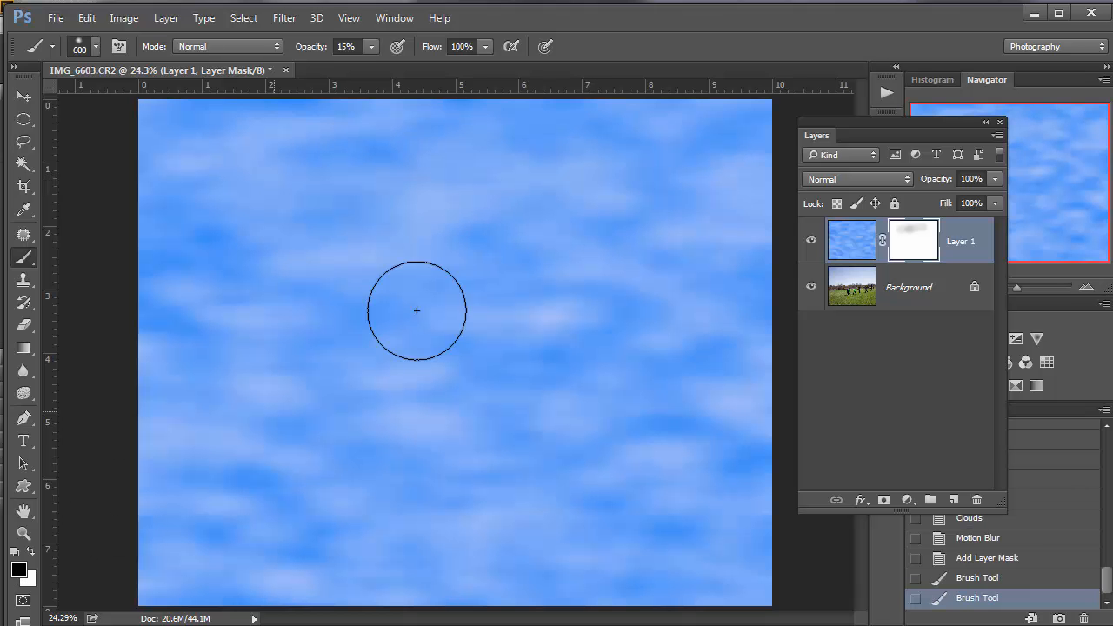
mouse_move(374, 298)
left_mouse_down()
mouse_move(143, 300)
mouse_move(252, 301)
left_mouse_up()
mouse_move(544, 300)
left_mouse_down()
mouse_move(664, 281)
mouse_move(448, 298)
left_mouse_up()
mouse_move(453, 371)
left_mouse_down()
mouse_move(662, 376)
mouse_move(625, 406)
mouse_move(410, 453)
mouse_move(428, 480)
mouse_move(646, 476)
mouse_move(591, 515)
mouse_move(383, 552)
mouse_move(649, 557)
mouse_move(349, 568)
mouse_move(617, 542)
mouse_move(615, 470)
left_mouse_up()
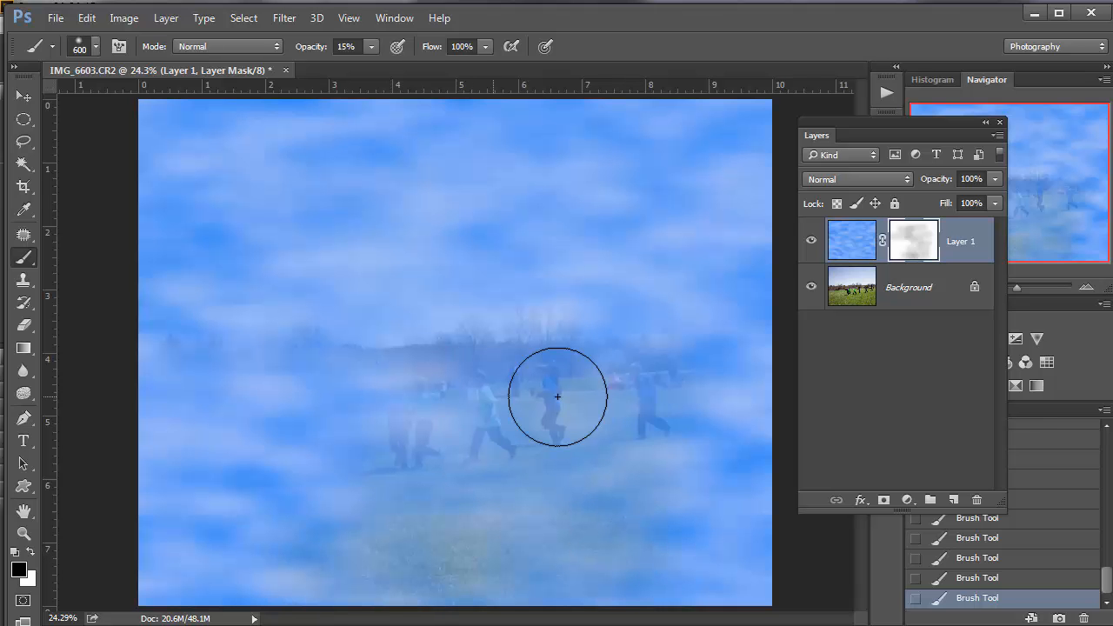
mouse_move(412, 469)
left_mouse_down()
mouse_move(490, 488)
mouse_move(360, 495)
mouse_move(714, 505)
mouse_move(213, 544)
mouse_move(684, 527)
mouse_move(219, 504)
left_mouse_up()
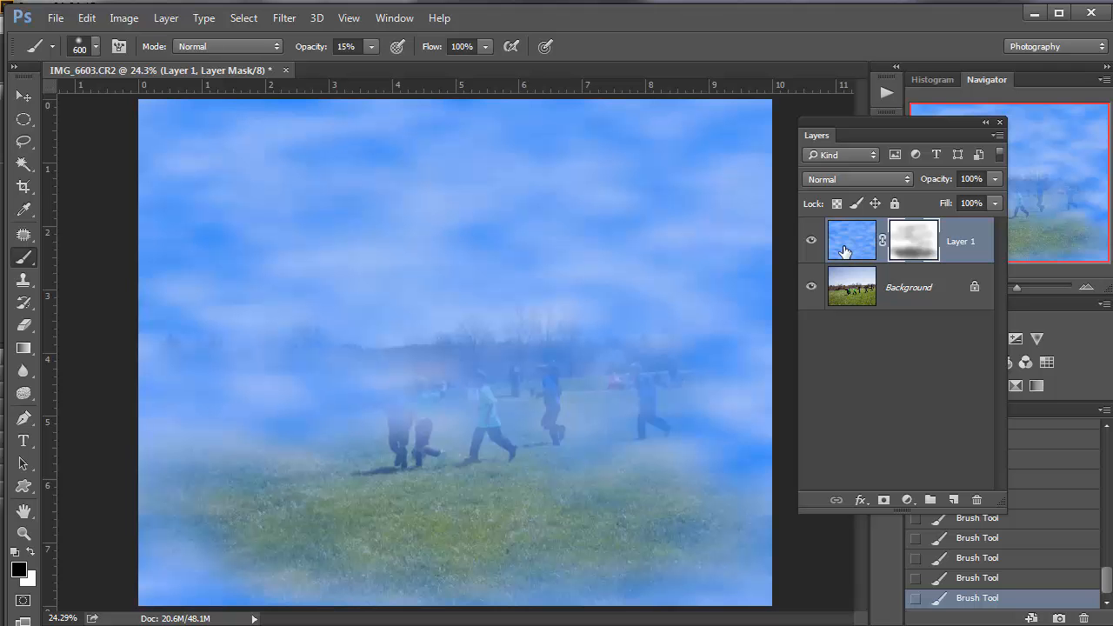
Raise the brush opacity to 100% and mask the clouds completely off the players, the tree line and the grass.
left_click(372, 47)
left_click_drag(389, 65, 507, 94)
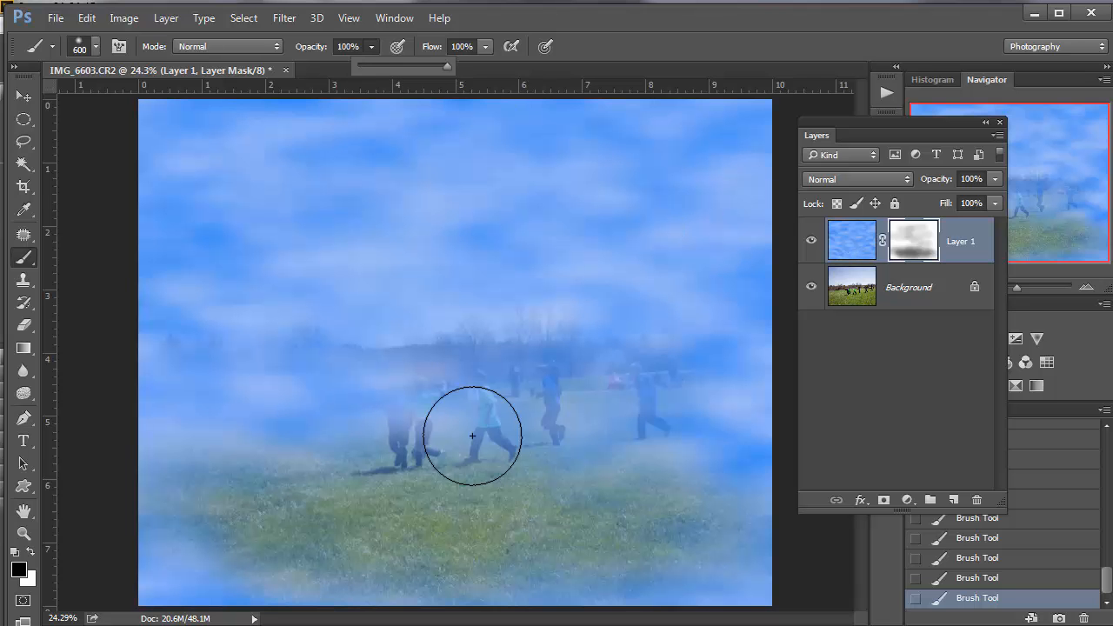
mouse_move(472, 435)
left_mouse_down()
mouse_move(91, 511)
mouse_move(647, 512)
mouse_move(172, 599)
mouse_move(578, 567)
mouse_move(757, 529)
mouse_move(686, 599)
mouse_move(731, 581)
mouse_move(726, 465)
mouse_move(753, 413)
mouse_move(652, 413)
mouse_move(721, 394)
mouse_move(515, 415)
mouse_move(128, 423)
mouse_move(593, 435)
mouse_move(746, 473)
mouse_move(739, 599)
mouse_move(245, 593)
mouse_move(578, 480)
left_mouse_up()
mouse_move(673, 407)
left_mouse_down()
mouse_move(769, 380)
mouse_move(593, 410)
mouse_move(377, 423)
mouse_move(180, 424)
mouse_move(352, 411)
mouse_move(162, 416)
mouse_move(235, 423)
left_mouse_up()
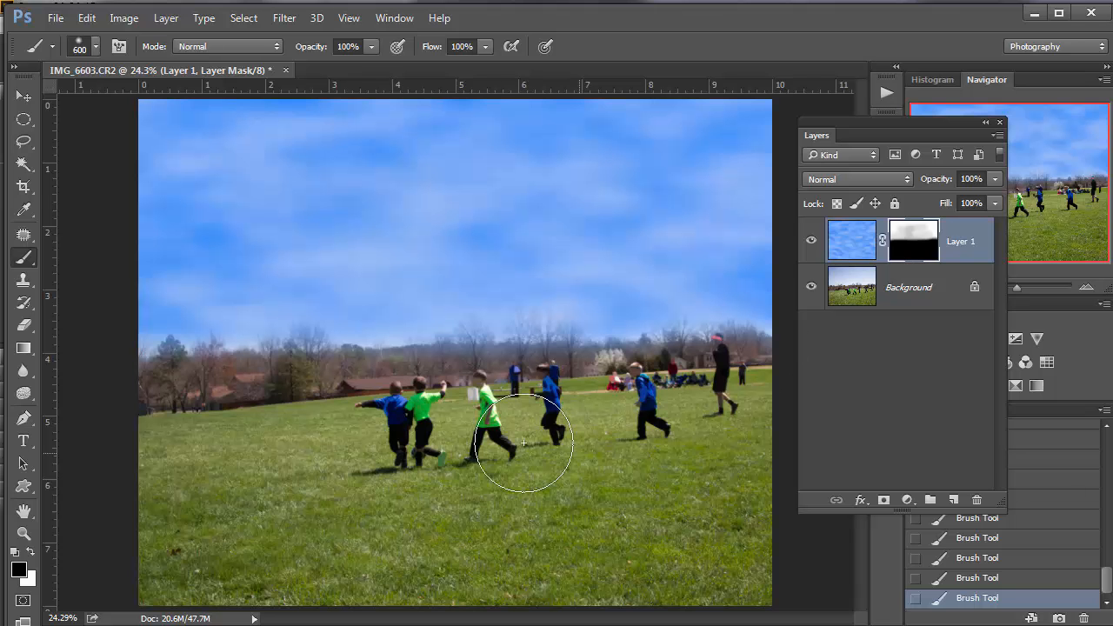
Set the brush opacity to 26% and paint black on the clouds layer's mask across the sky to thin the clouds.
left_click(371, 47)
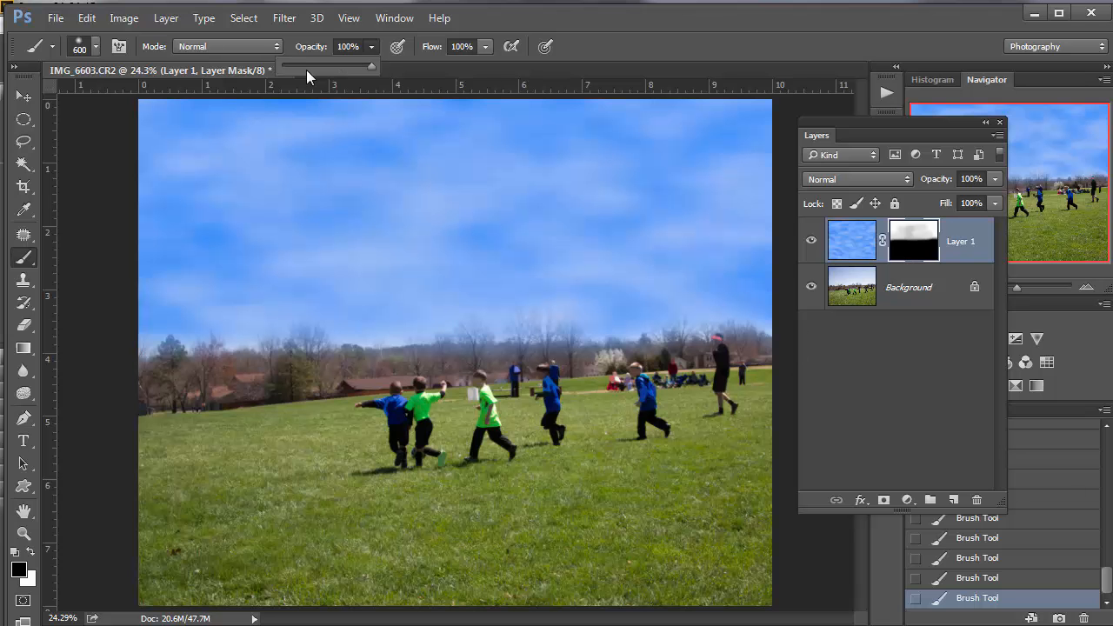
left_click(305, 67)
left_click(914, 239)
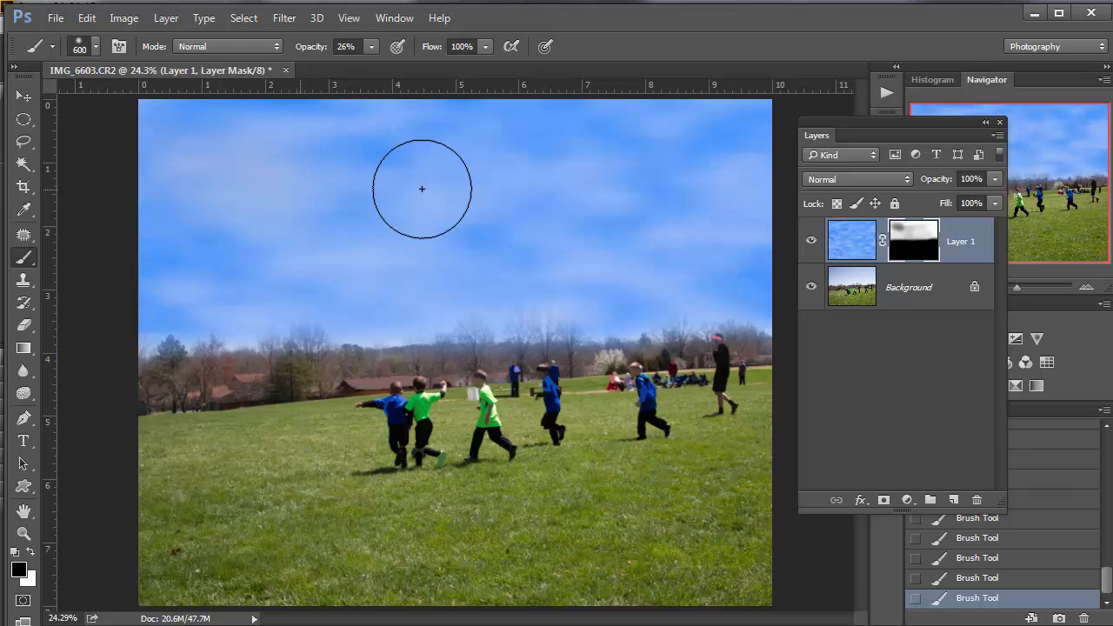
mouse_move(618, 187)
left_mouse_down()
mouse_move(678, 183)
mouse_move(524, 224)
mouse_move(503, 261)
mouse_move(312, 286)
mouse_move(215, 245)
mouse_move(538, 187)
mouse_move(662, 191)
mouse_move(641, 202)
mouse_move(691, 211)
left_mouse_up()
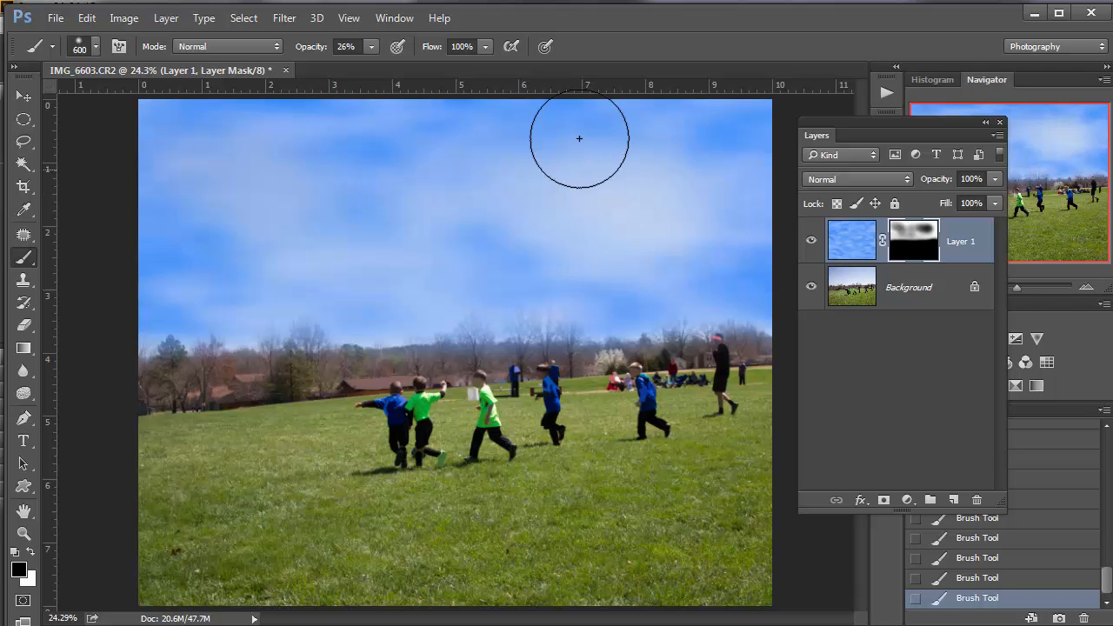
mouse_move(483, 154)
left_mouse_down()
mouse_move(321, 187)
mouse_move(185, 187)
mouse_move(167, 240)
mouse_move(669, 235)
mouse_move(705, 232)
mouse_move(475, 217)
mouse_move(347, 246)
mouse_move(296, 243)
mouse_move(371, 245)
mouse_move(295, 232)
mouse_move(686, 208)
mouse_move(583, 205)
mouse_move(751, 209)
mouse_move(467, 204)
mouse_move(265, 213)
mouse_move(204, 231)
left_mouse_up()
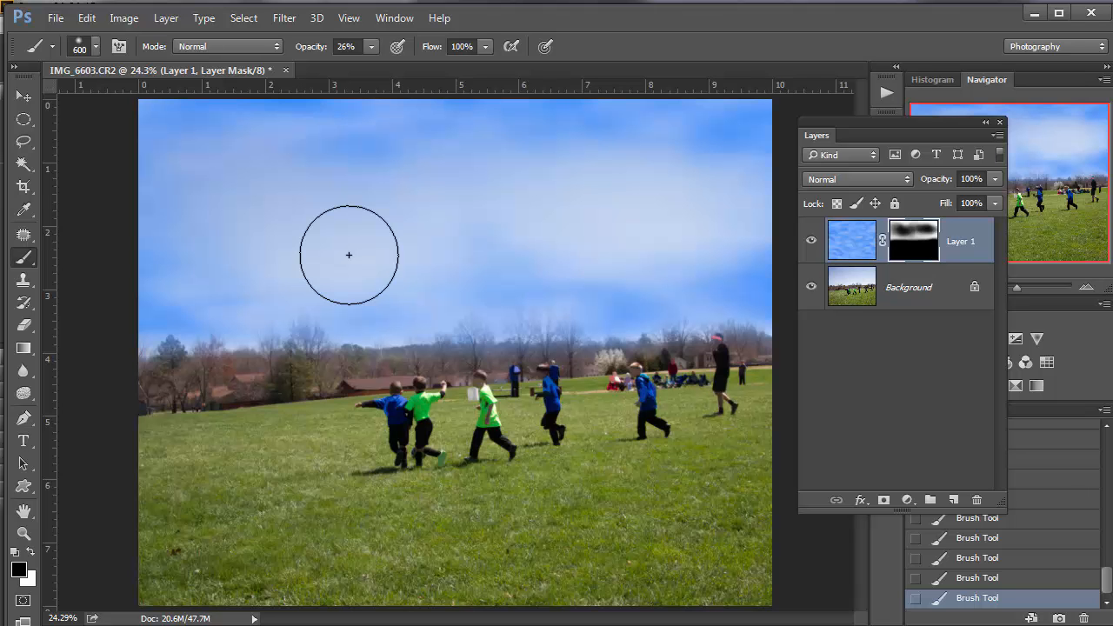
mouse_move(136, 231)
left_mouse_down()
mouse_move(420, 176)
mouse_move(388, 196)
left_mouse_up()
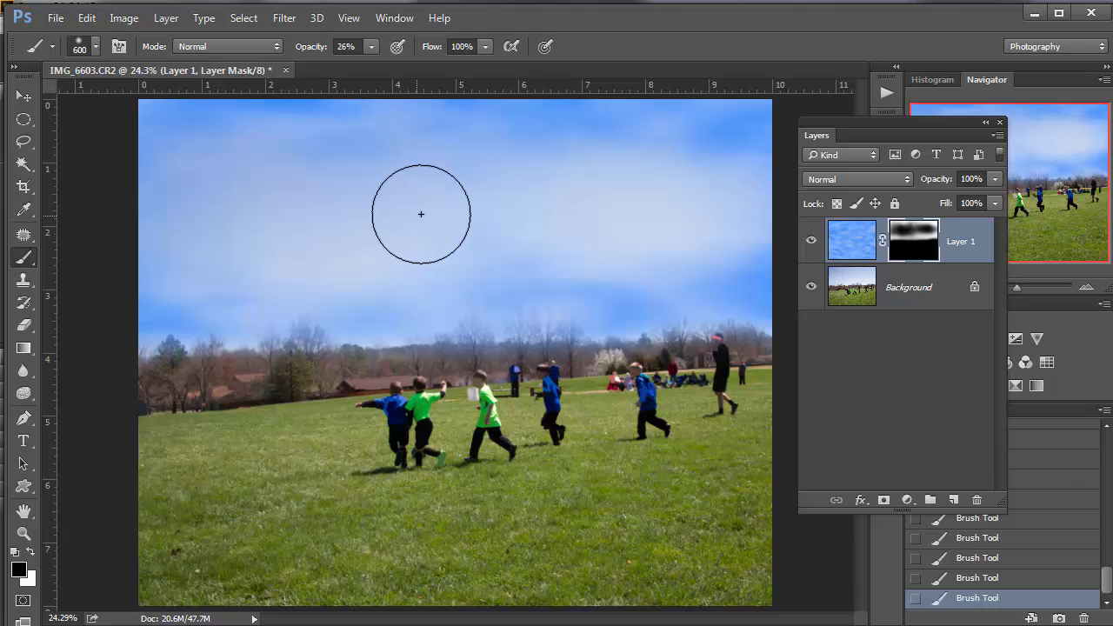
Paint white on the mask across the sky to bring back blue cloud streaks, with black touches to soften them.
key("x")
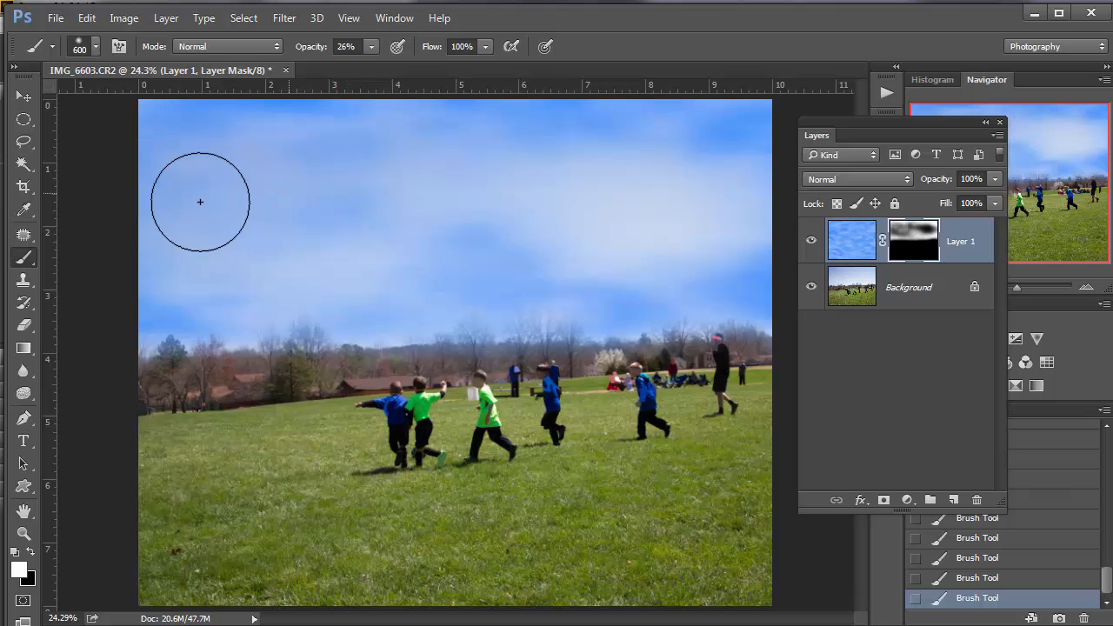
left_click_drag(199, 196, 169, 211)
left_click_drag(373, 199, 461, 191)
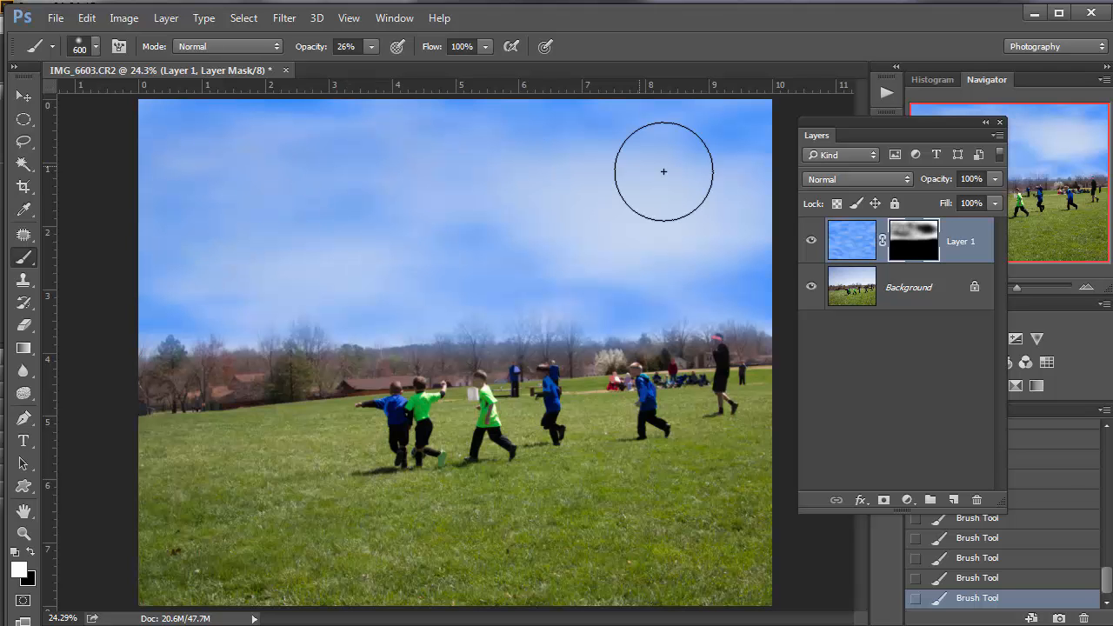
mouse_move(664, 171)
left_mouse_down()
mouse_move(735, 189)
mouse_move(470, 239)
mouse_move(769, 223)
mouse_move(546, 292)
left_mouse_up()
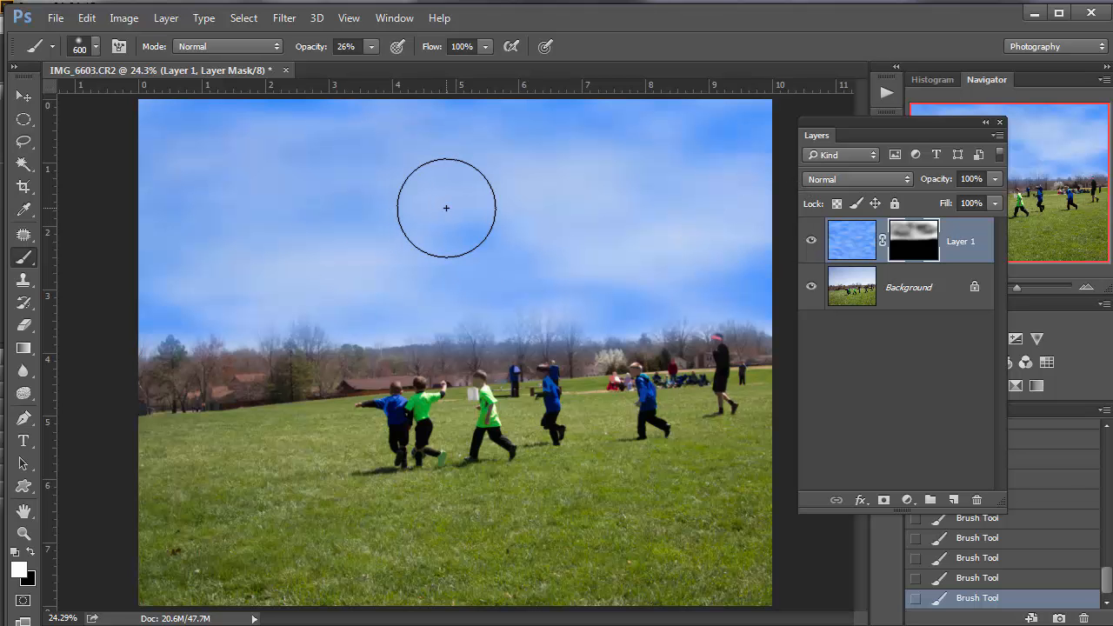
left_click_drag(338, 235, 368, 231)
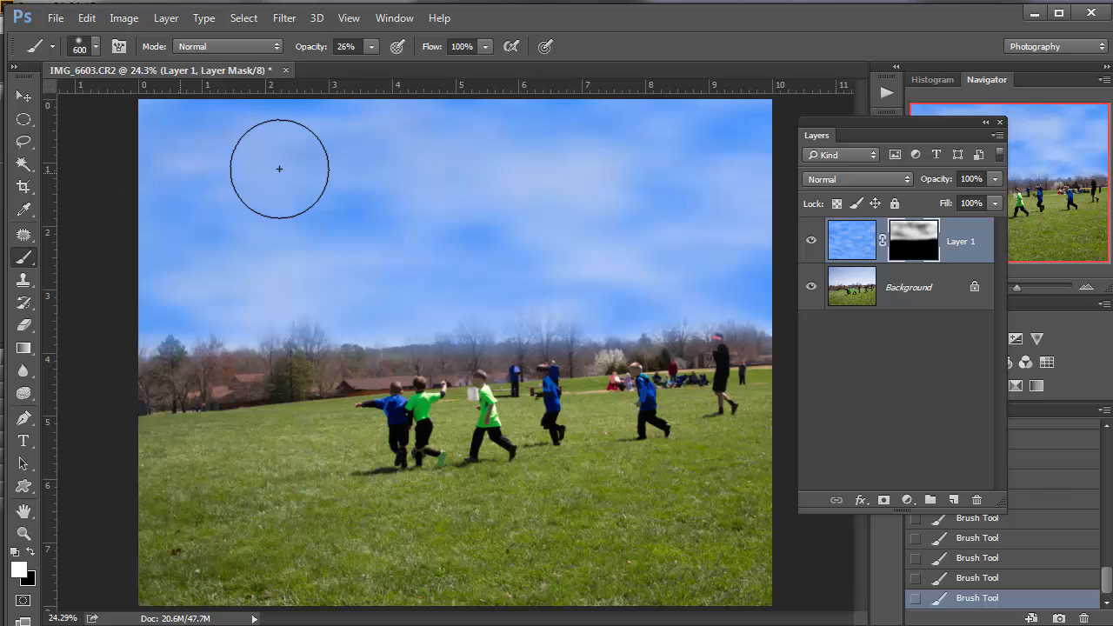
mouse_move(279, 169)
left_mouse_down()
mouse_move(519, 183)
mouse_move(559, 205)
left_mouse_up()
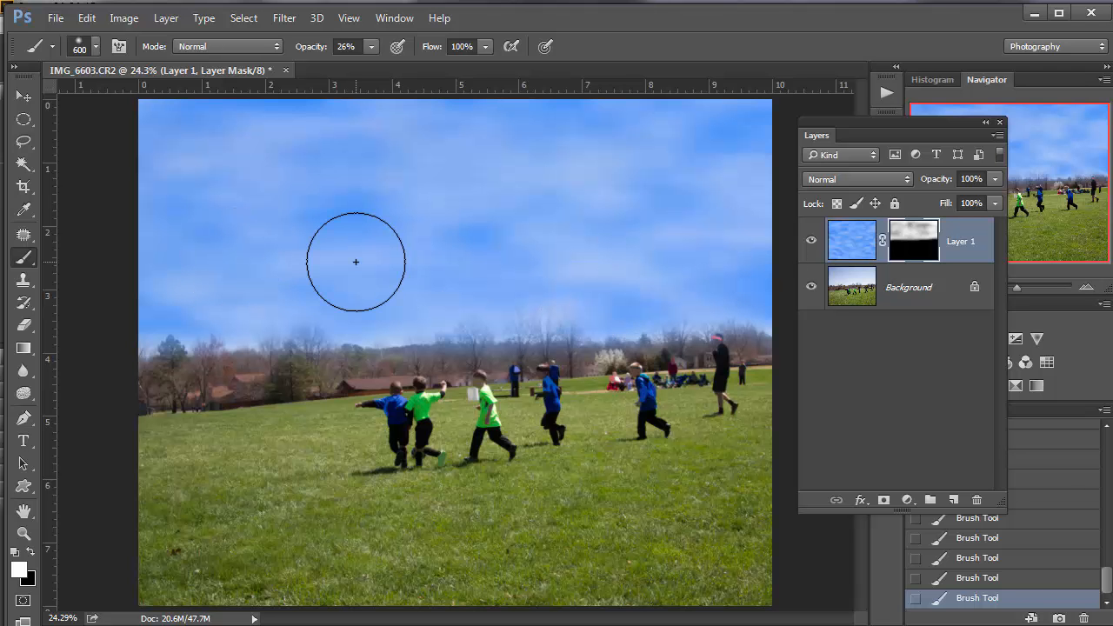
key("x")
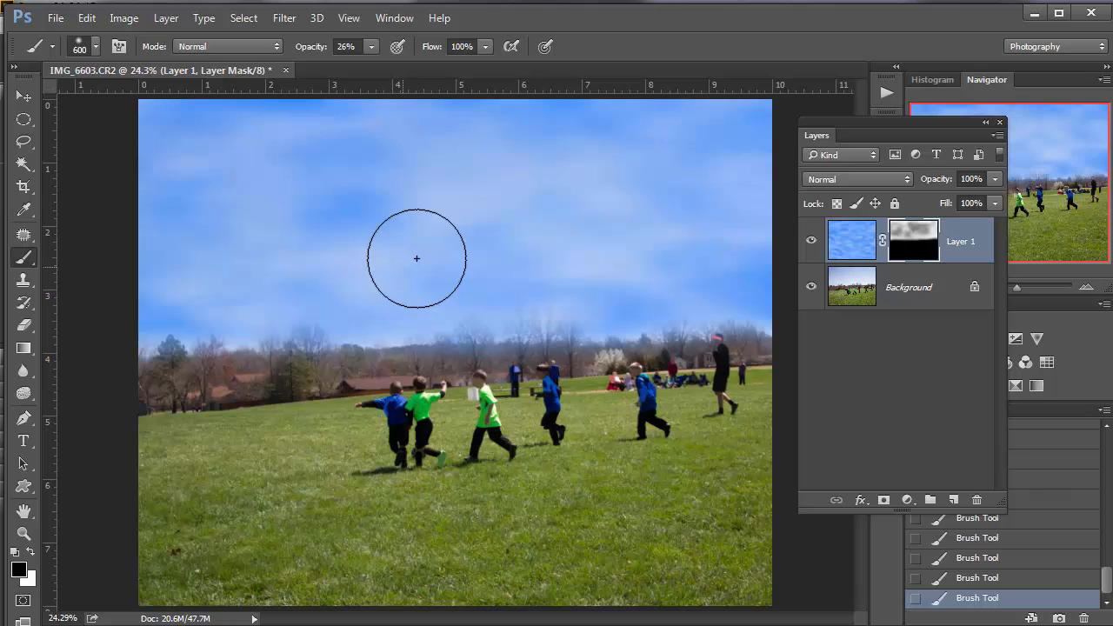
key("x")
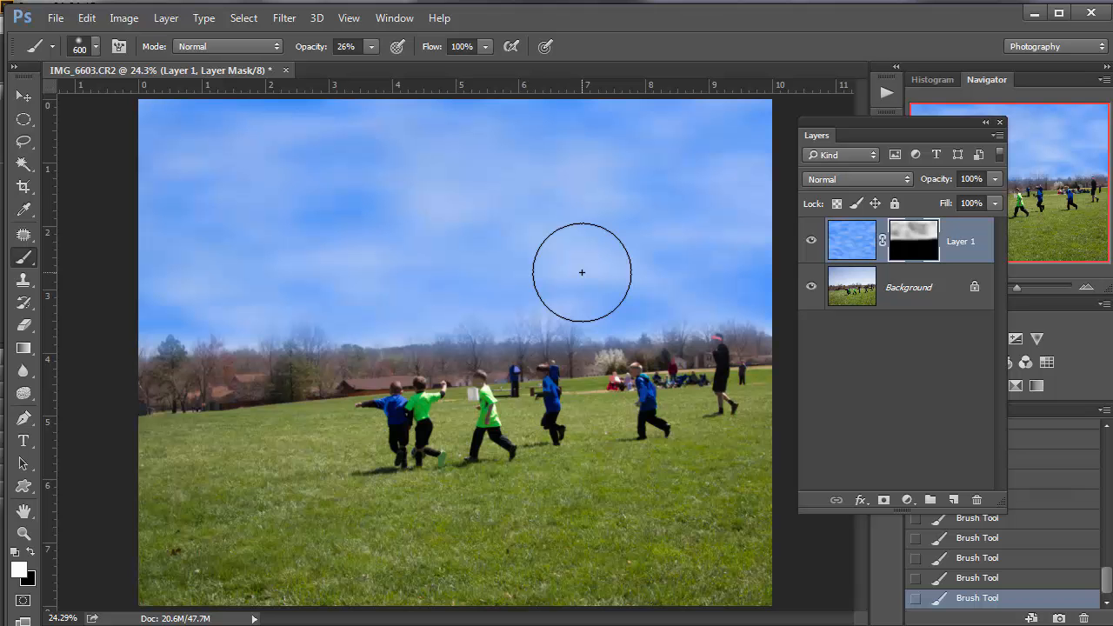
Reduce the brush to 15% opacity and 300 px, and paint black on the mask to refine the clouds in the sky.
left_click(371, 46)
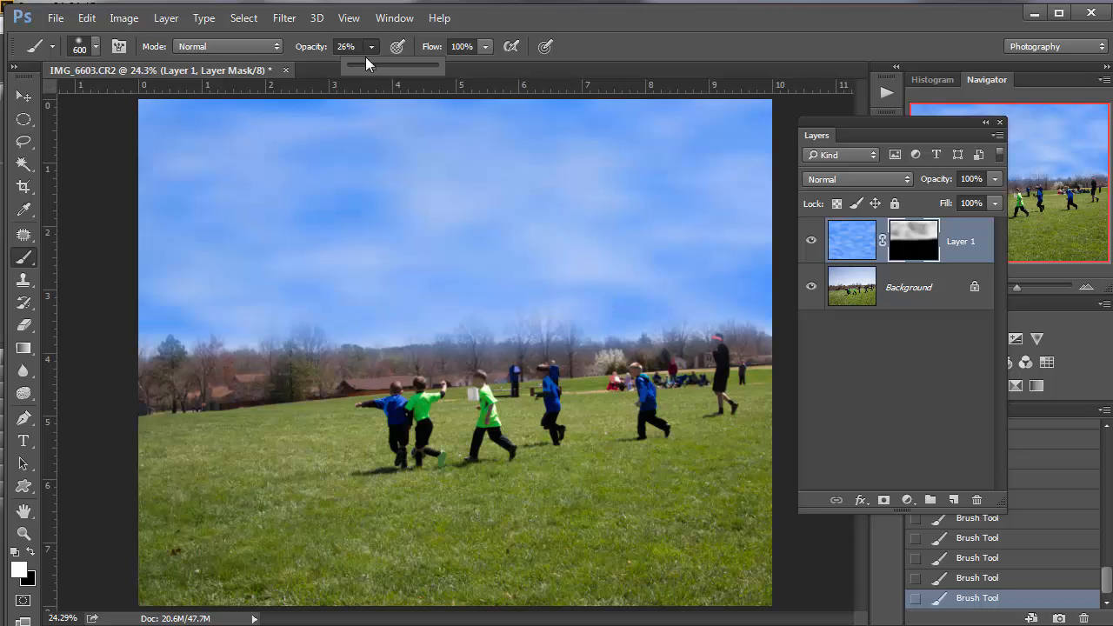
left_click(361, 63)
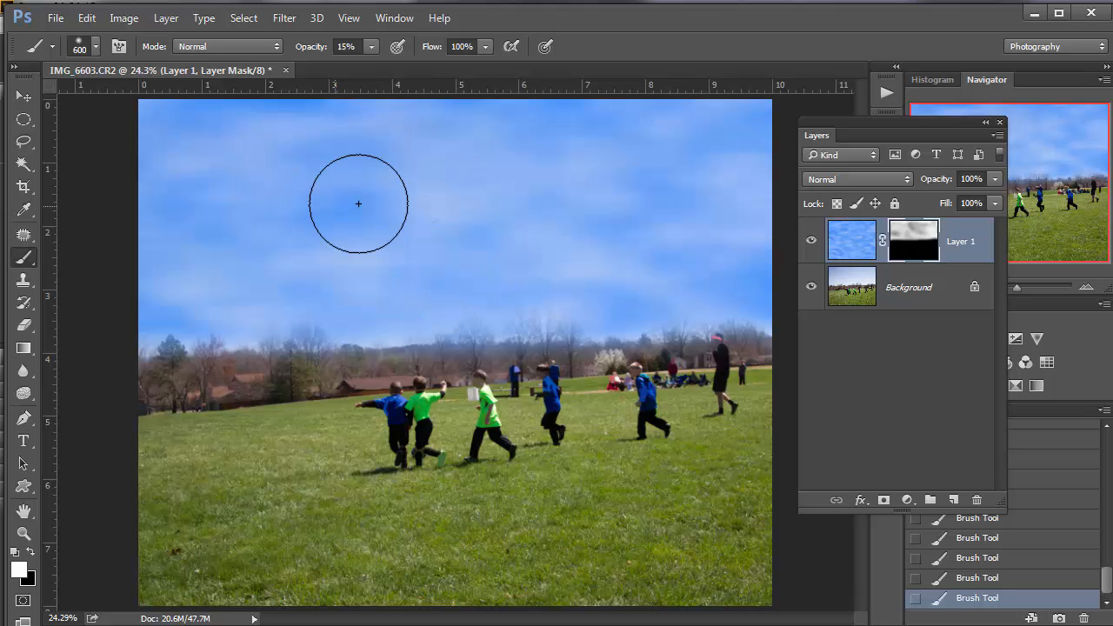
key("bracketleft")
key("bracketleft")
key("bracketleft")
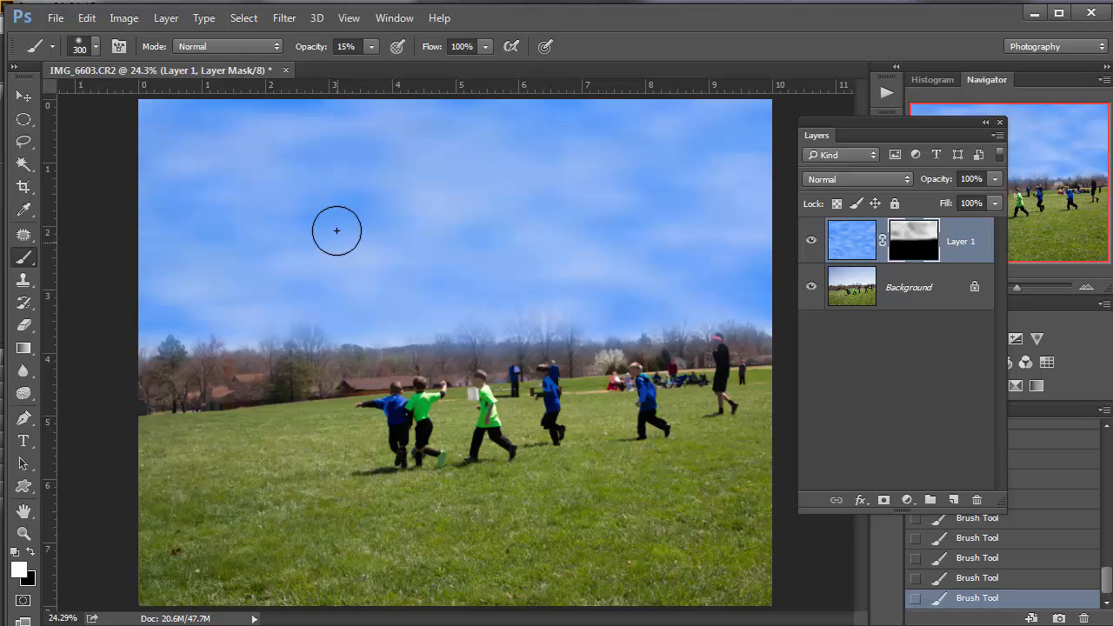
key("x")
mouse_move(324, 213)
left_mouse_down()
mouse_move(141, 206)
mouse_move(301, 198)
mouse_move(142, 215)
mouse_move(226, 219)
left_mouse_up()
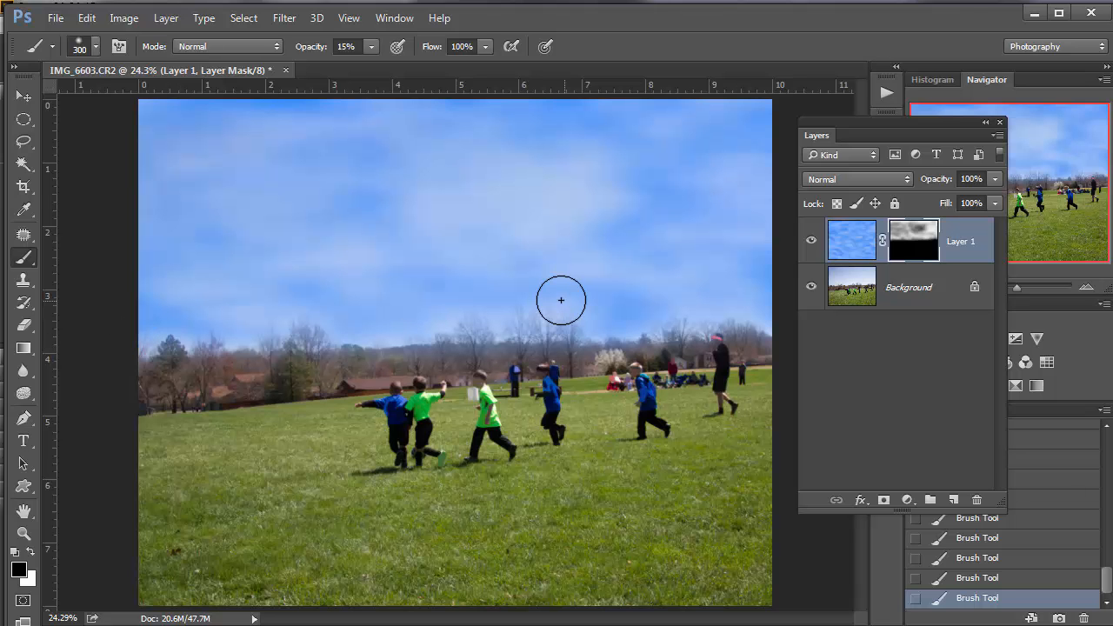
key("x")
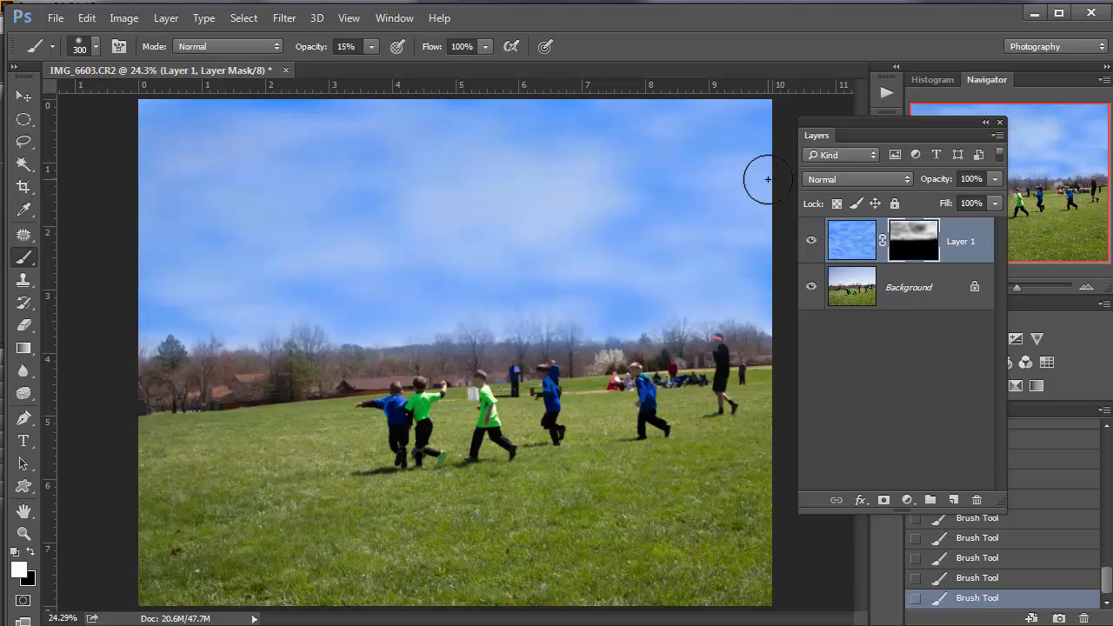
Toggle the clouds layer's visibility to compare with the photo, and try 61% layer opacity before restoring it to 100%.
left_click(812, 244)
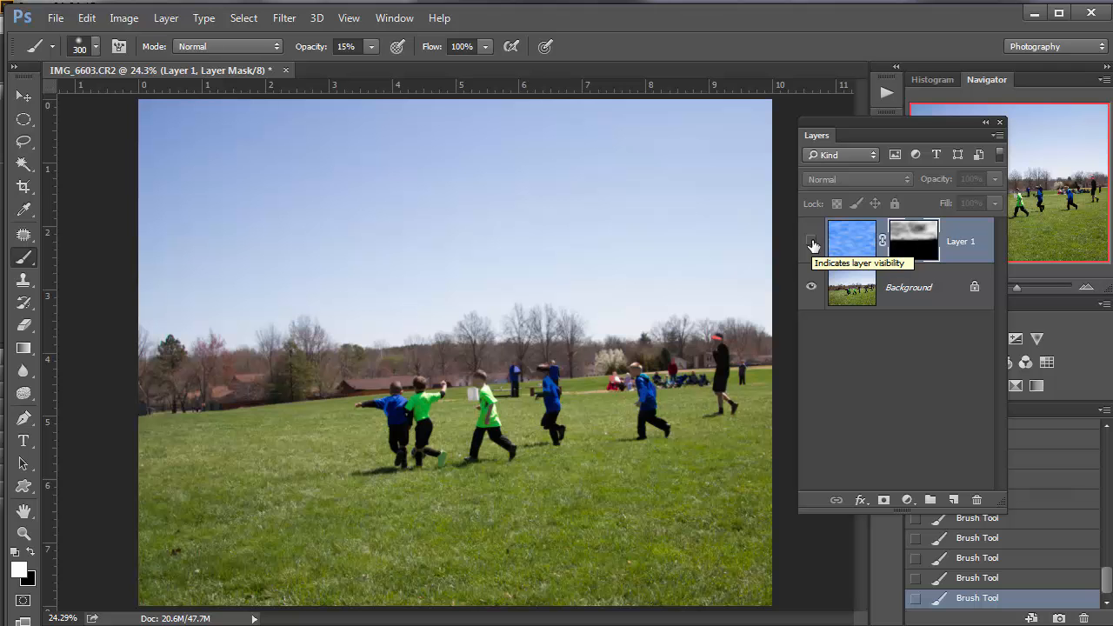
left_click(813, 243)
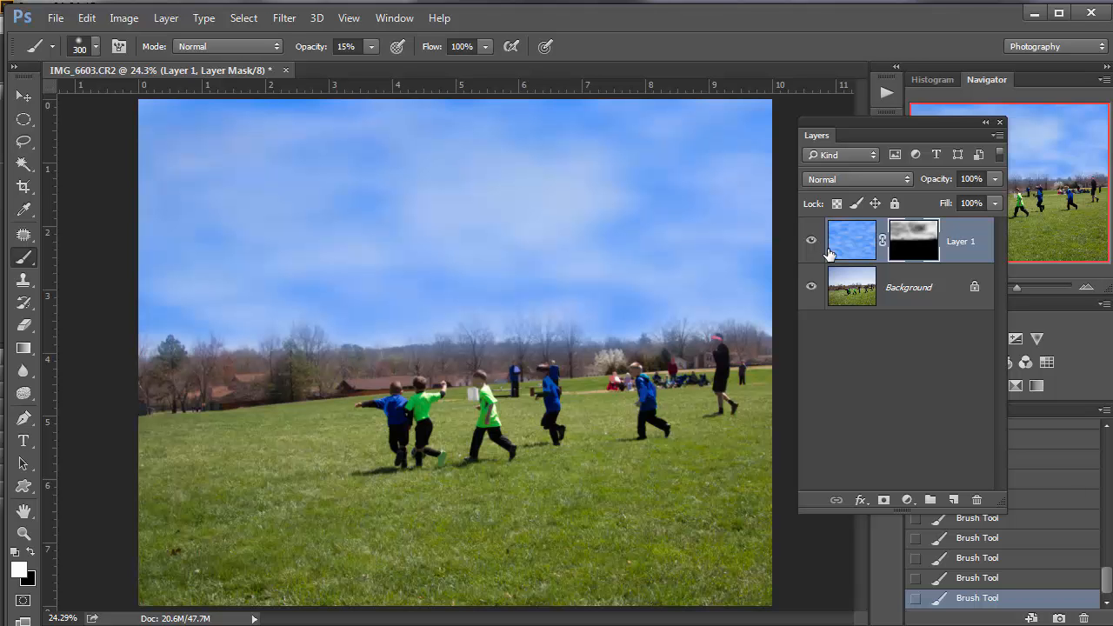
left_click(995, 179)
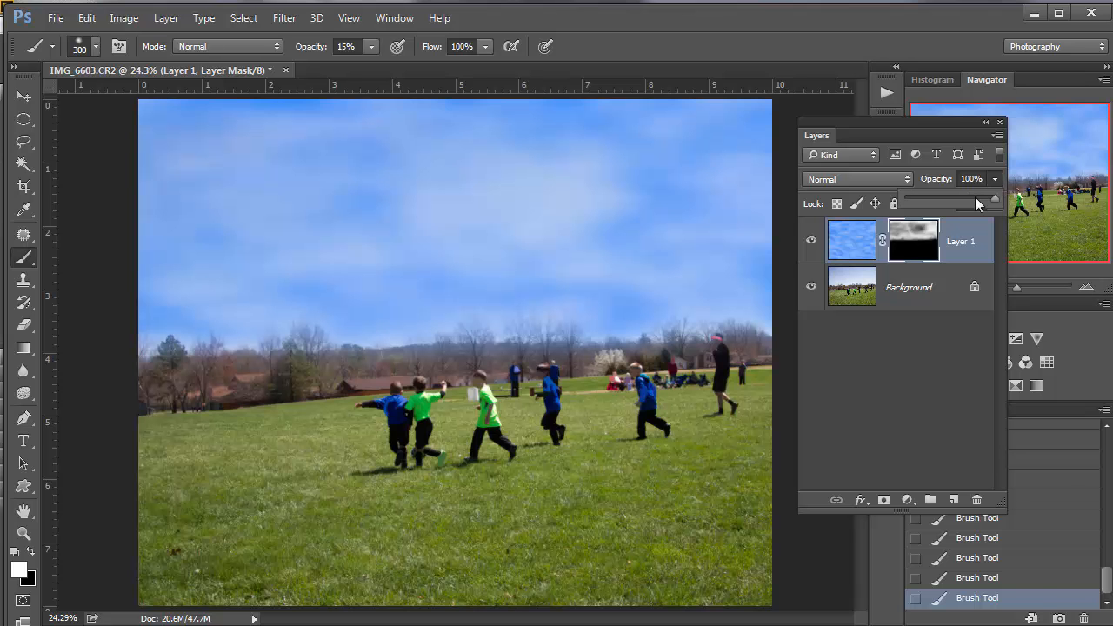
left_click_drag(975, 198, 962, 199)
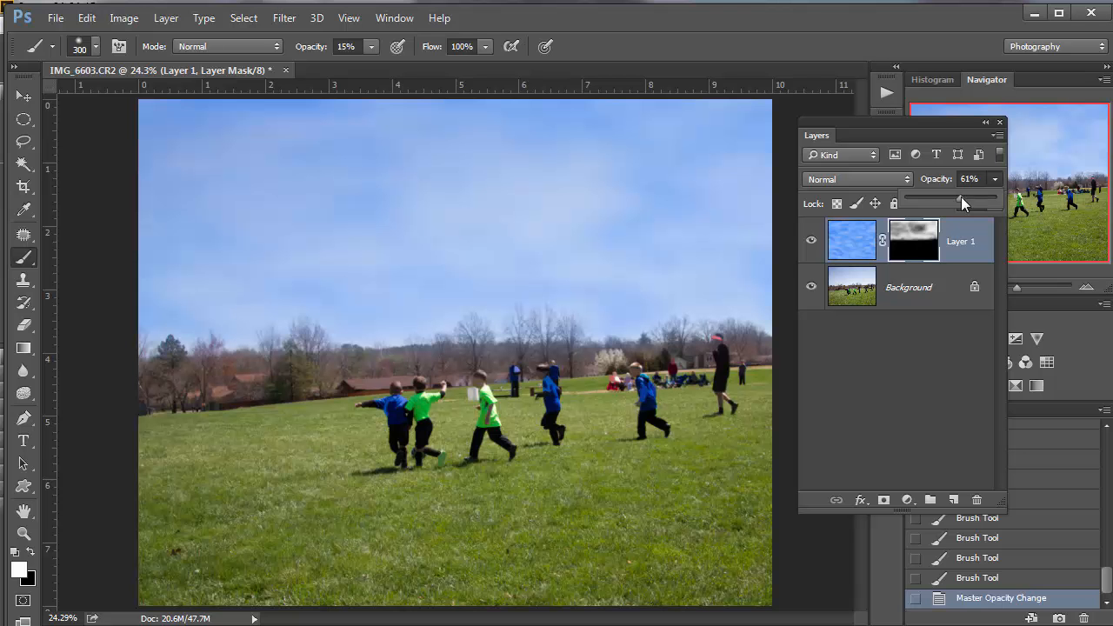
left_click_drag(962, 198, 999, 201)
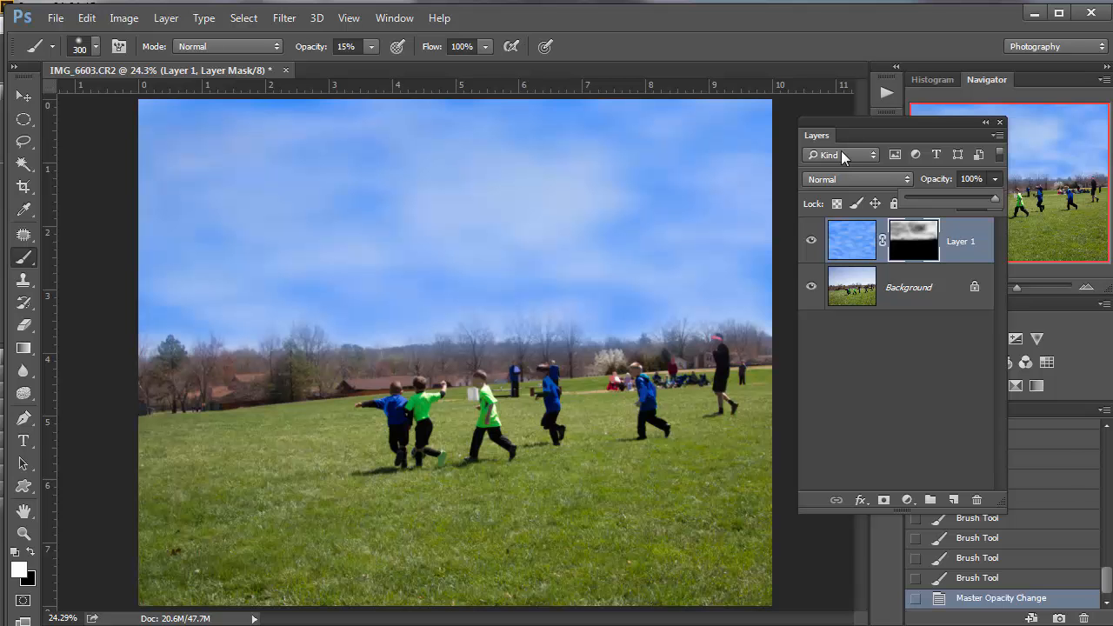
Dock the Layers panel and add a Hue/Saturation adjustment with +15 saturation, clipped to the clouds layer.
left_click_drag(841, 150, 918, 417)
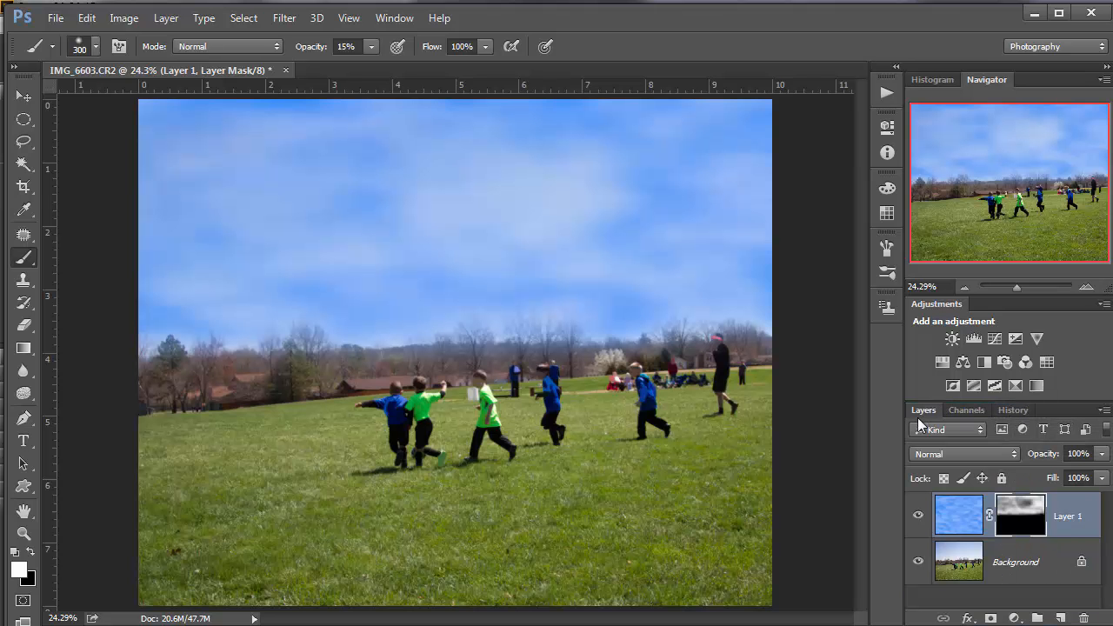
left_click(943, 363)
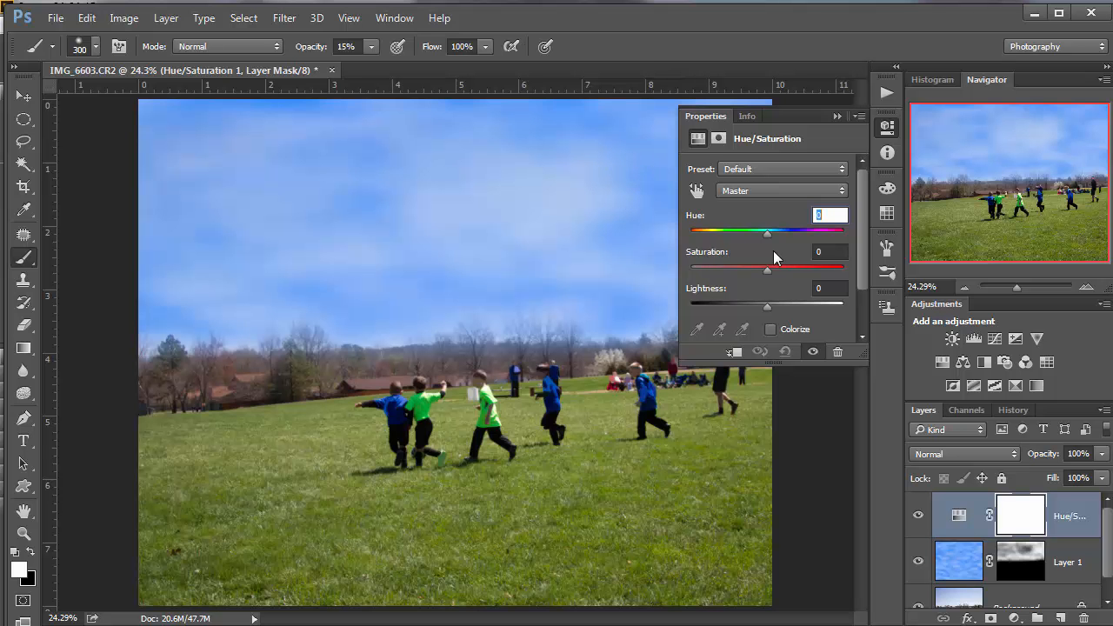
left_click_drag(769, 240, 778, 274)
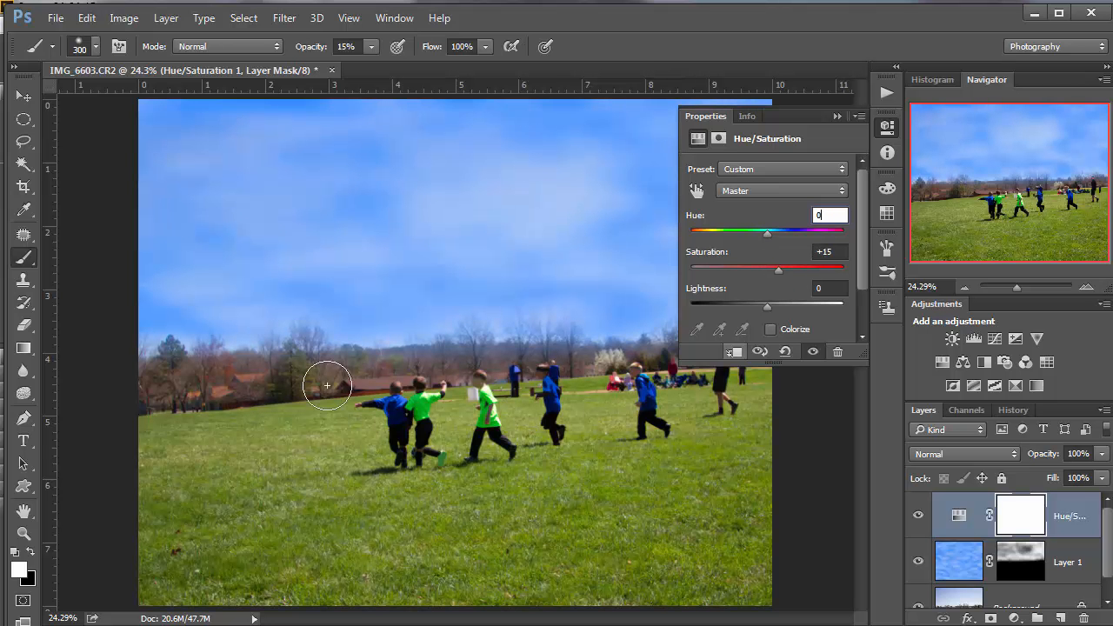
left_click(733, 354)
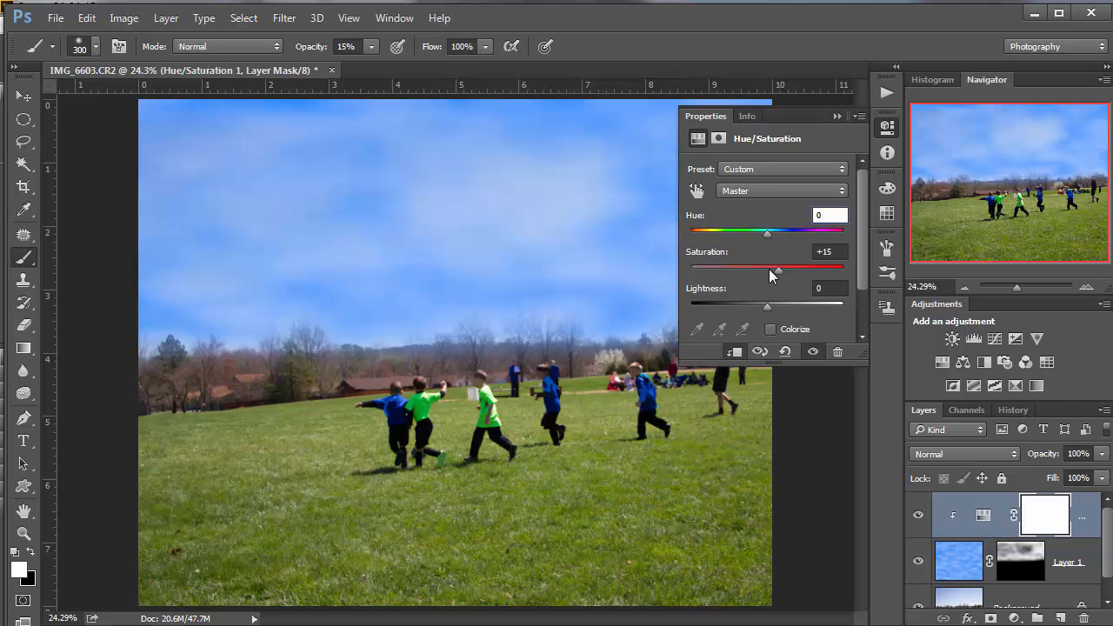
Set the clipped Hue/Saturation adjustment to -28 saturation and +14 lightness, and close its properties.
left_click_drag(772, 271, 776, 300)
left_click_drag(781, 271, 746, 280)
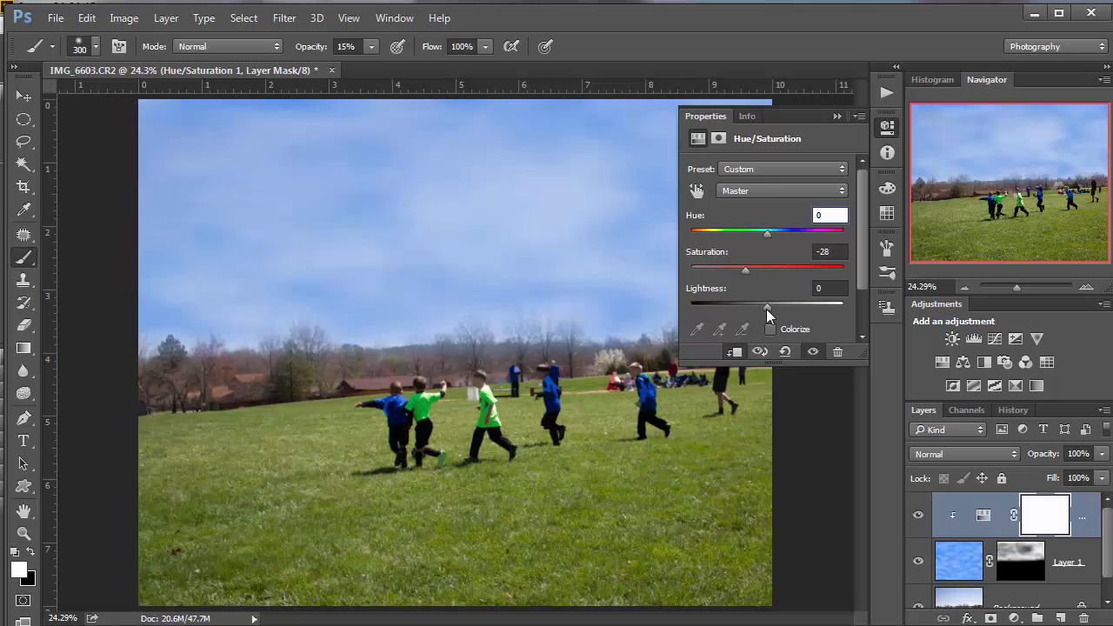
mouse_move(767, 310)
left_mouse_down()
mouse_move(751, 307)
mouse_move(787, 310)
mouse_move(776, 309)
left_mouse_up()
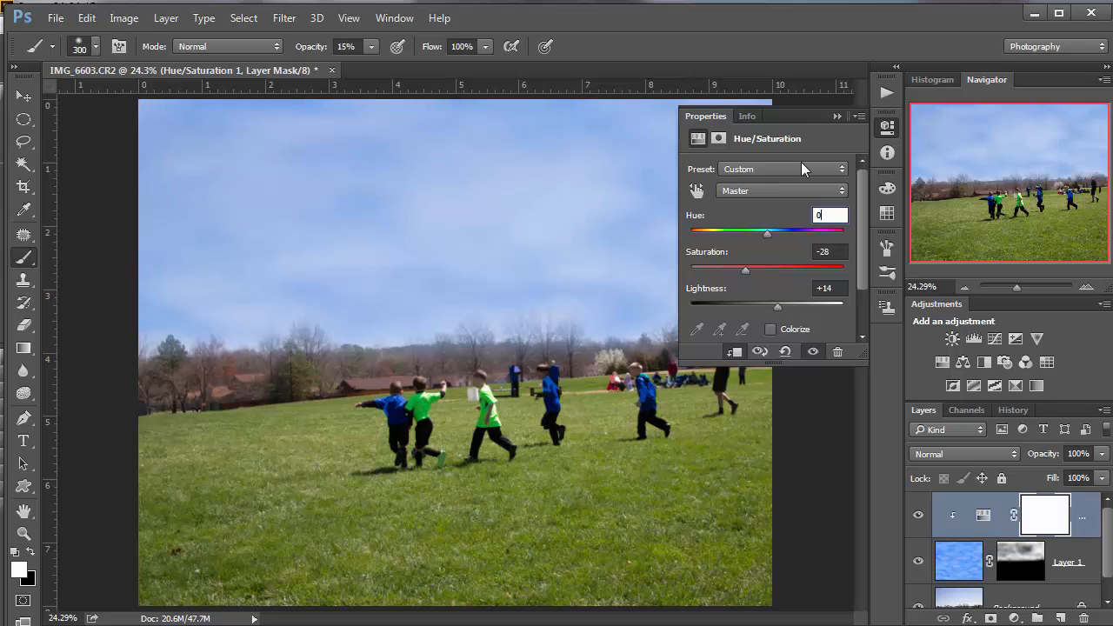
left_click(836, 117)
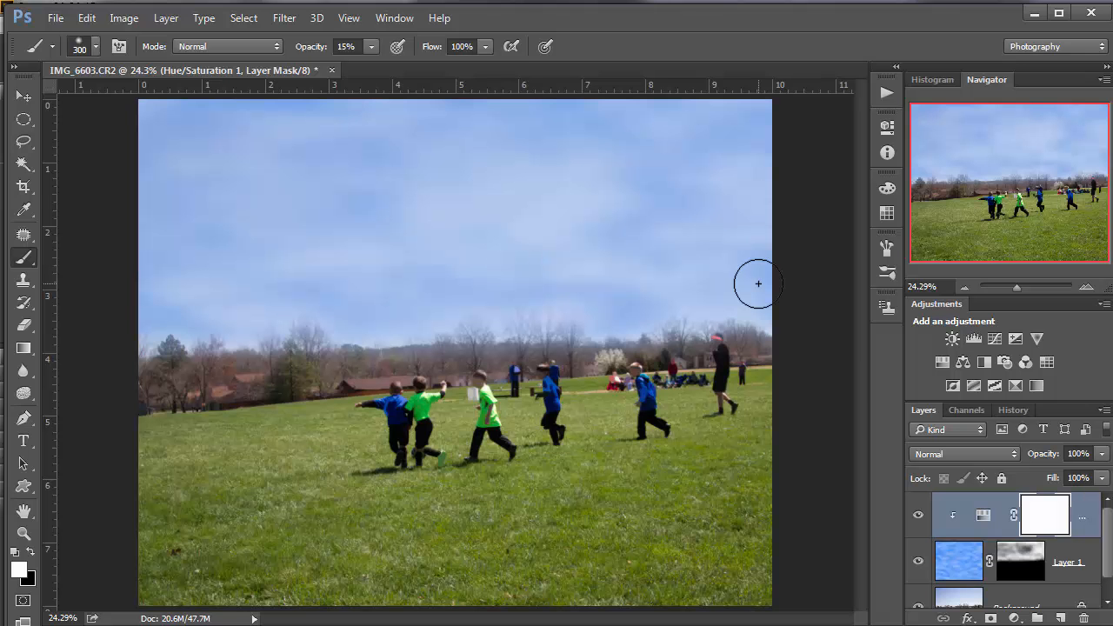
Set the brush to 44% opacity and paint white on the clouds layer's mask across the sky, enlarging the brush to 600 px.
left_click(1024, 561)
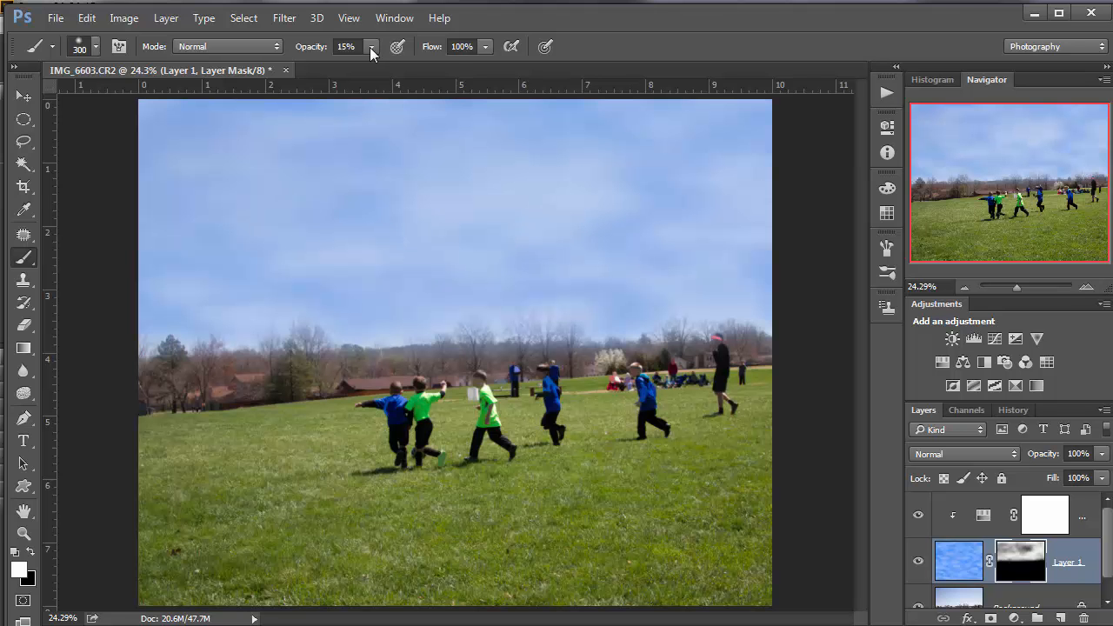
left_click_drag(372, 47, 398, 65)
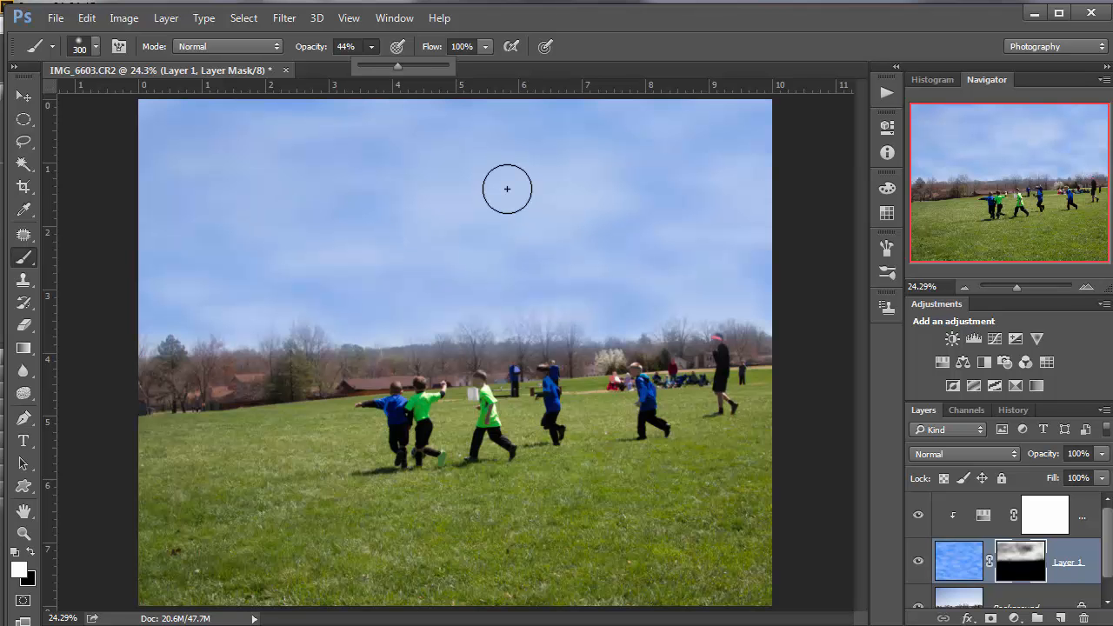
left_click(614, 209)
mouse_move(613, 184)
left_mouse_down()
mouse_move(577, 166)
mouse_move(555, 215)
left_mouse_up()
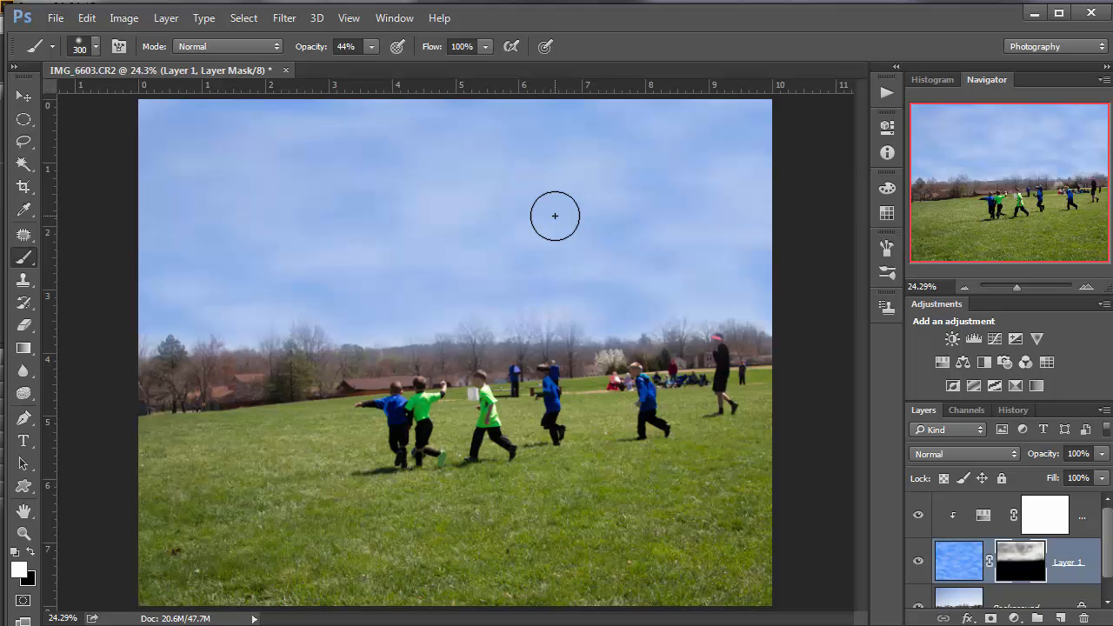
key("bracketright")
key("bracketright")
key("bracketright")
left_click_drag(585, 179, 594, 229)
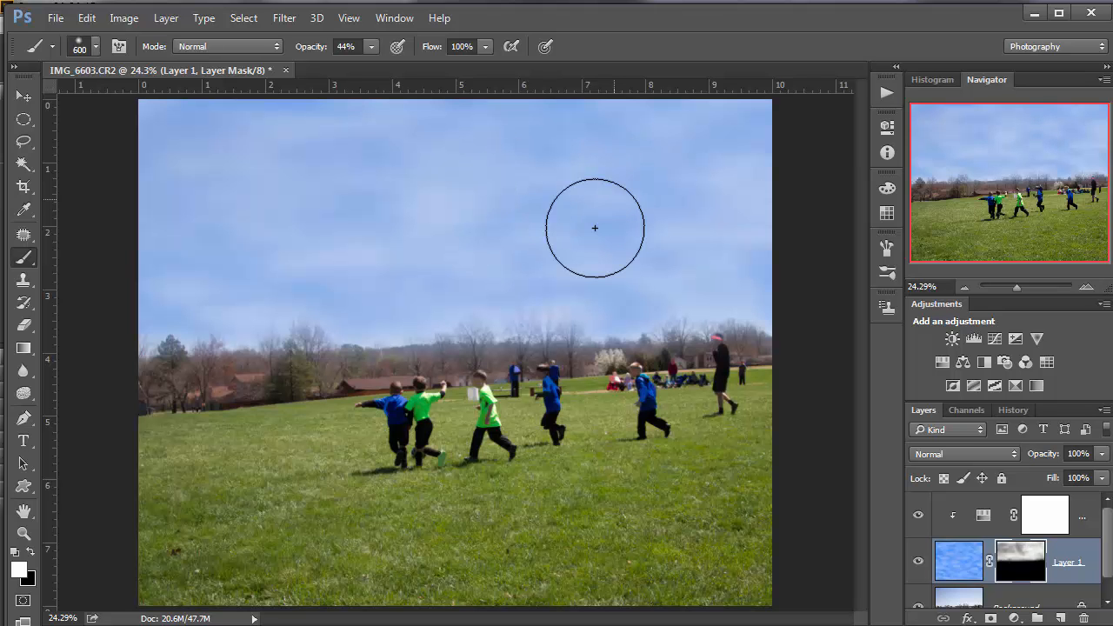
mouse_move(369, 223)
left_mouse_down()
mouse_move(304, 232)
mouse_move(178, 211)
mouse_move(338, 149)
mouse_move(275, 246)
left_mouse_up()
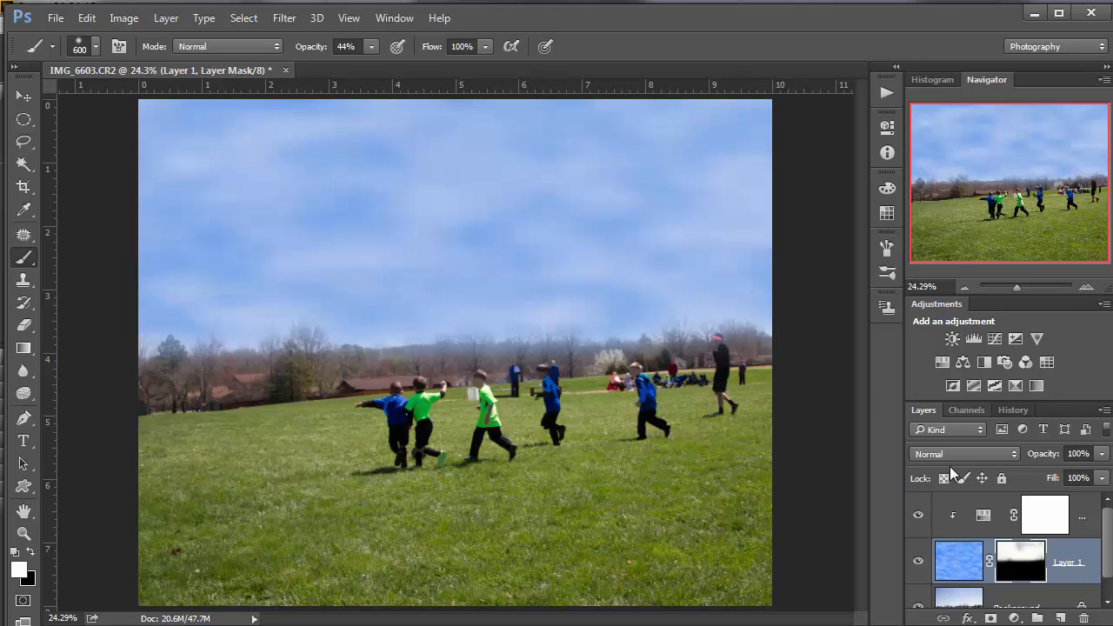
Lower the clouds layer's opacity to 76%.
left_click(1102, 453)
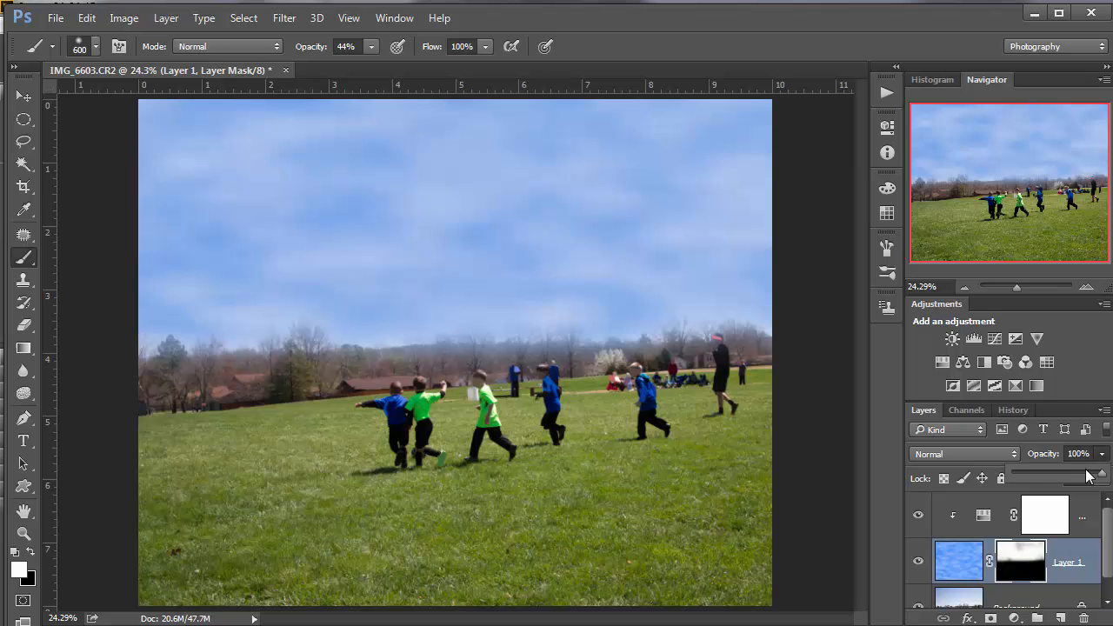
left_click(1079, 478)
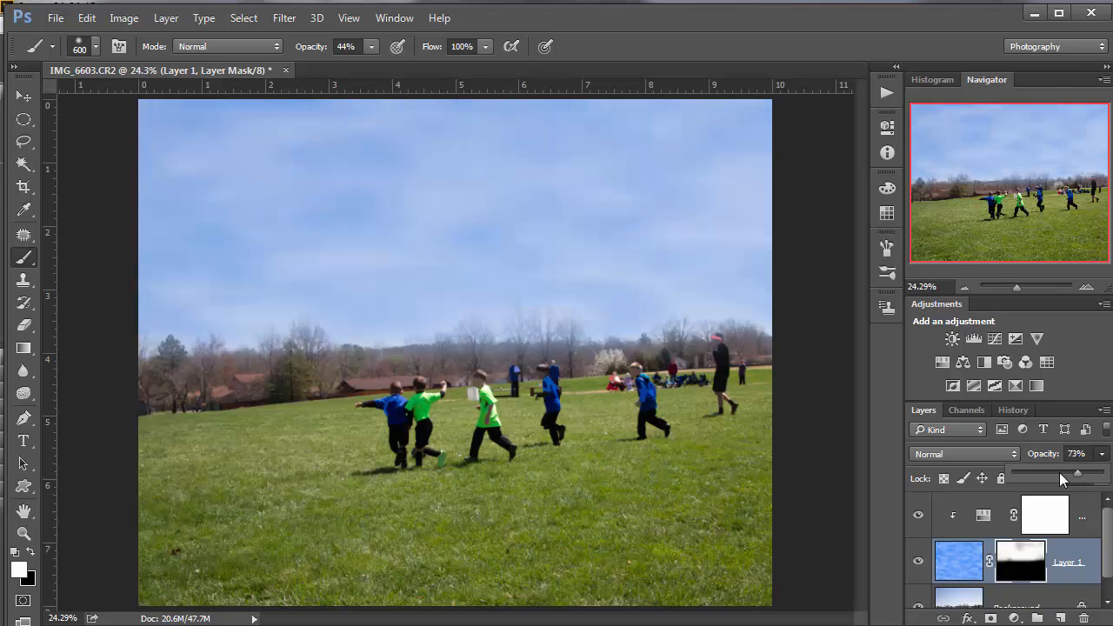
left_click_drag(1065, 477, 1084, 479)
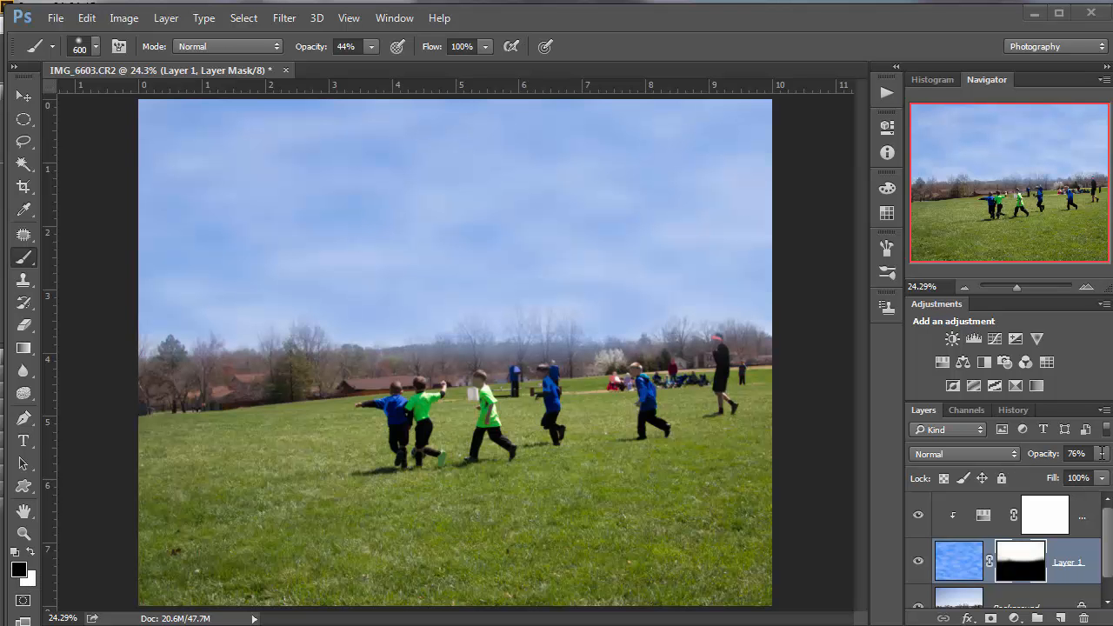
Select the Hue/Saturation adjustment layer and toggle the Background layer's visibility to check the composite.
left_click(989, 525)
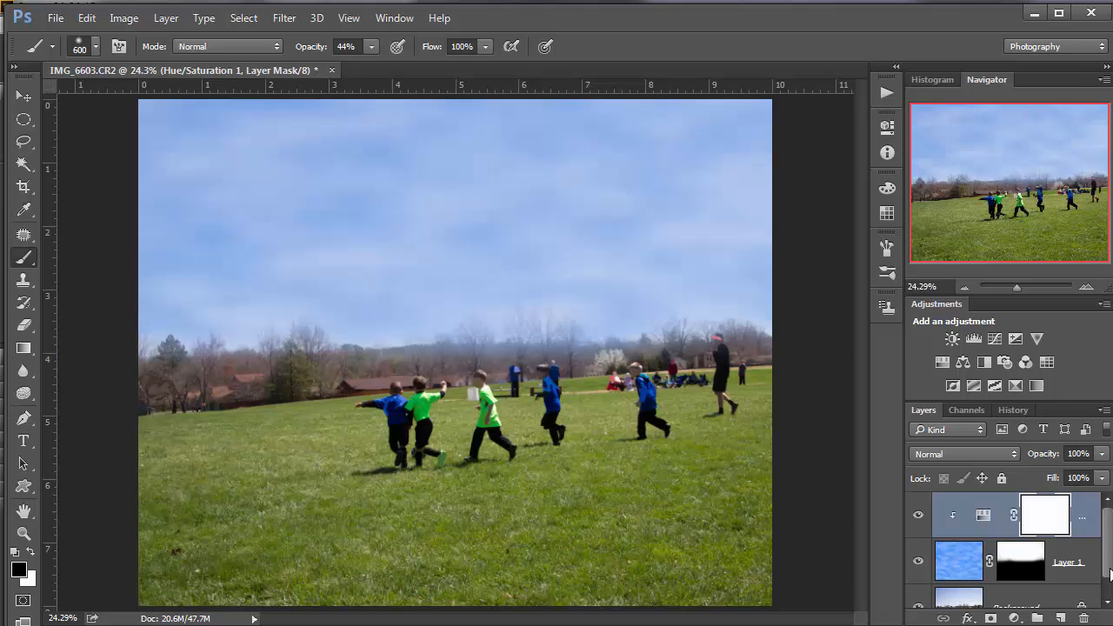
left_click_drag(1109, 566, 1109, 587)
left_click(919, 586)
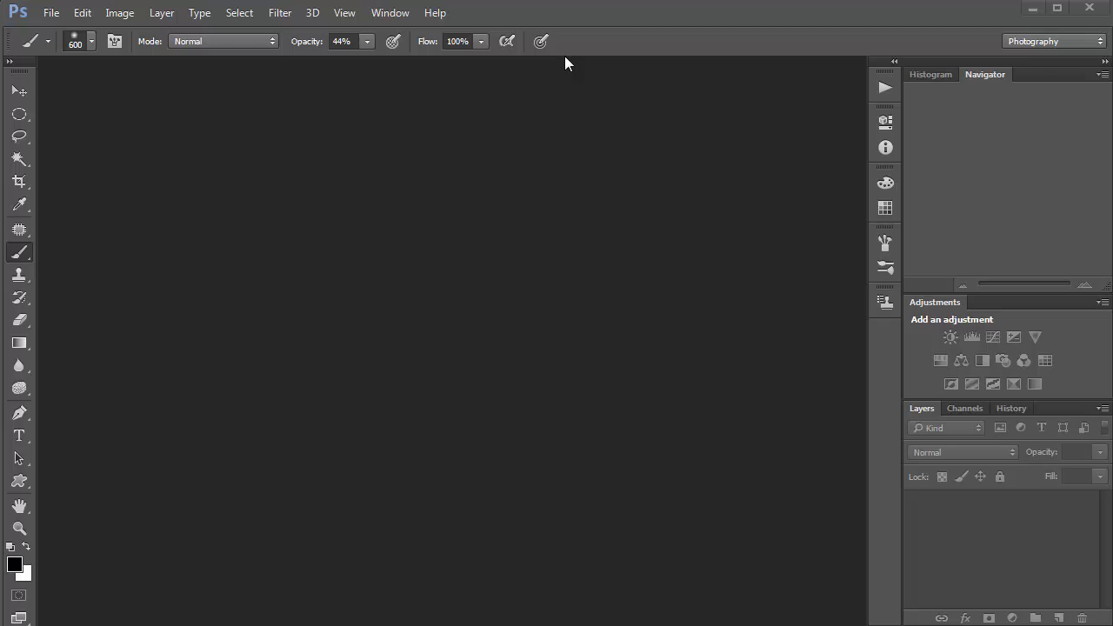
left_click(52, 13)
left_click(66, 33)
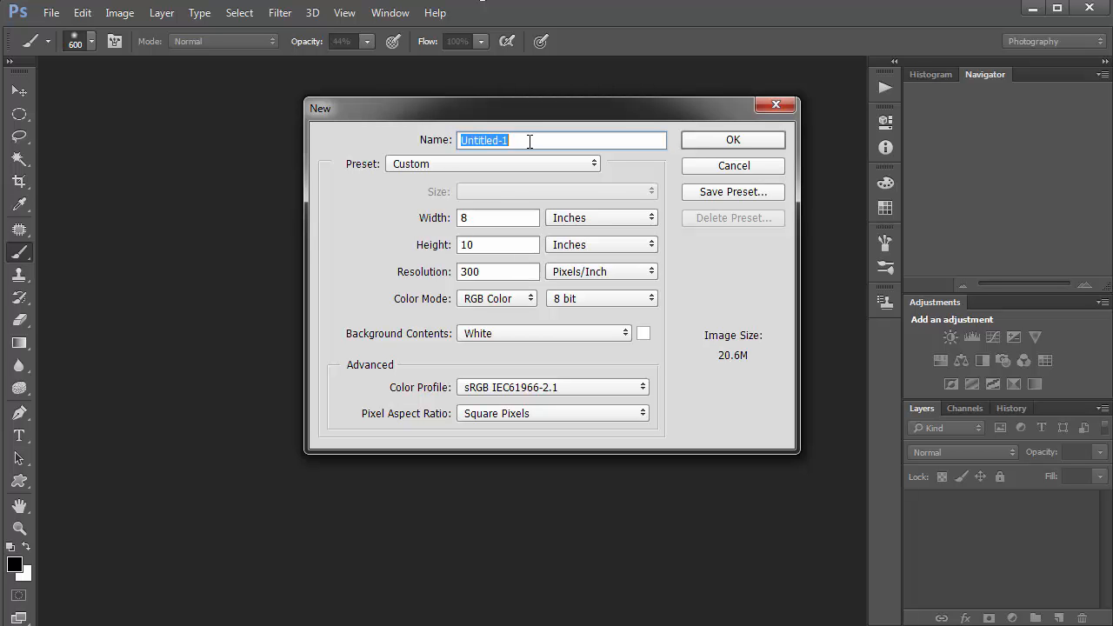
type("New Clouds")
left_click(737, 138)
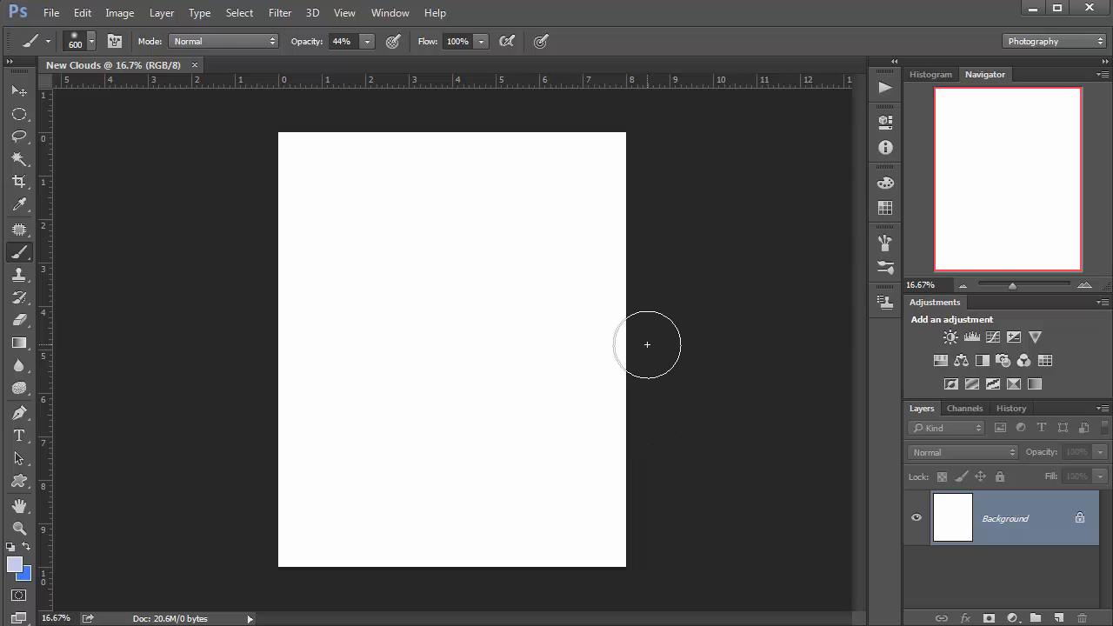
left_click(196, 64)
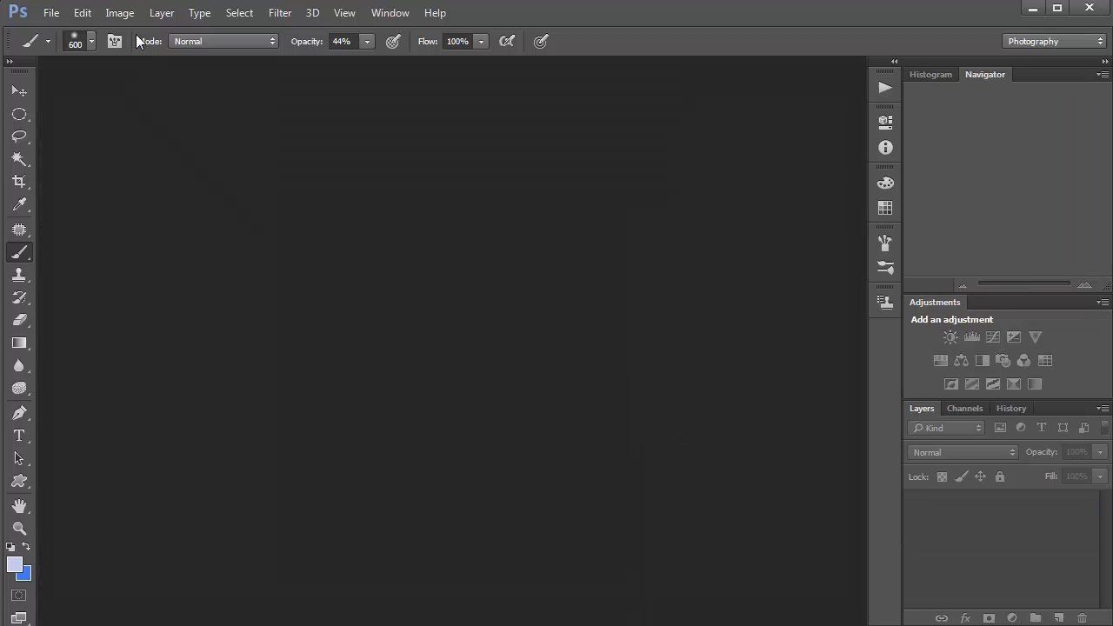
Create a new white RGB document 10 inches wide and 8 inches high at 300 pixels/inch, and fit it in the view.
left_click(50, 12)
left_click(66, 35)
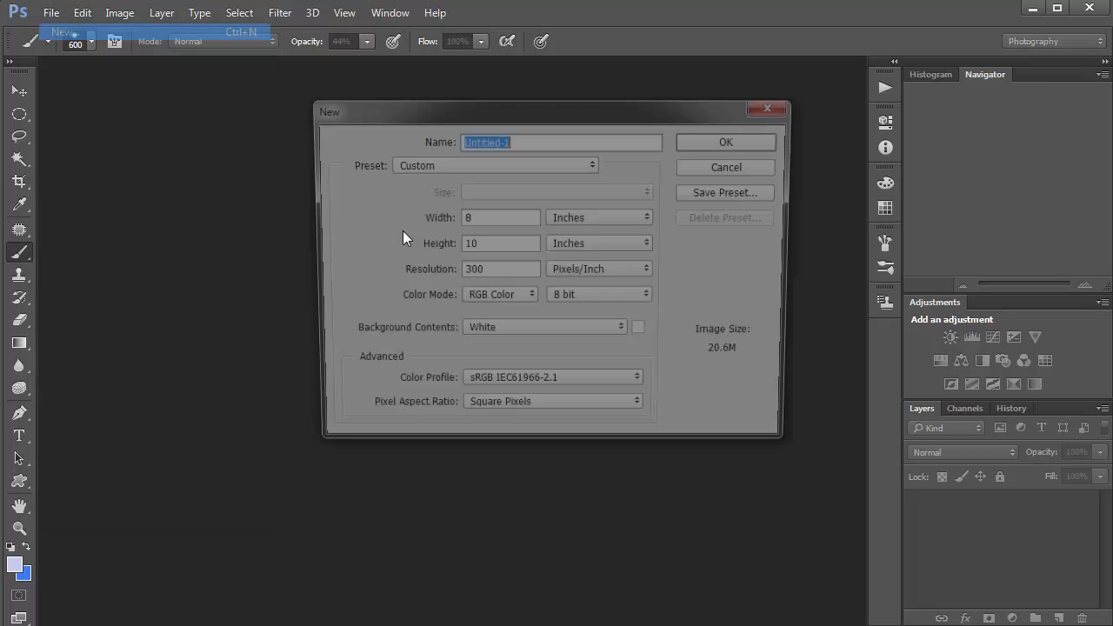
double_click(464, 217)
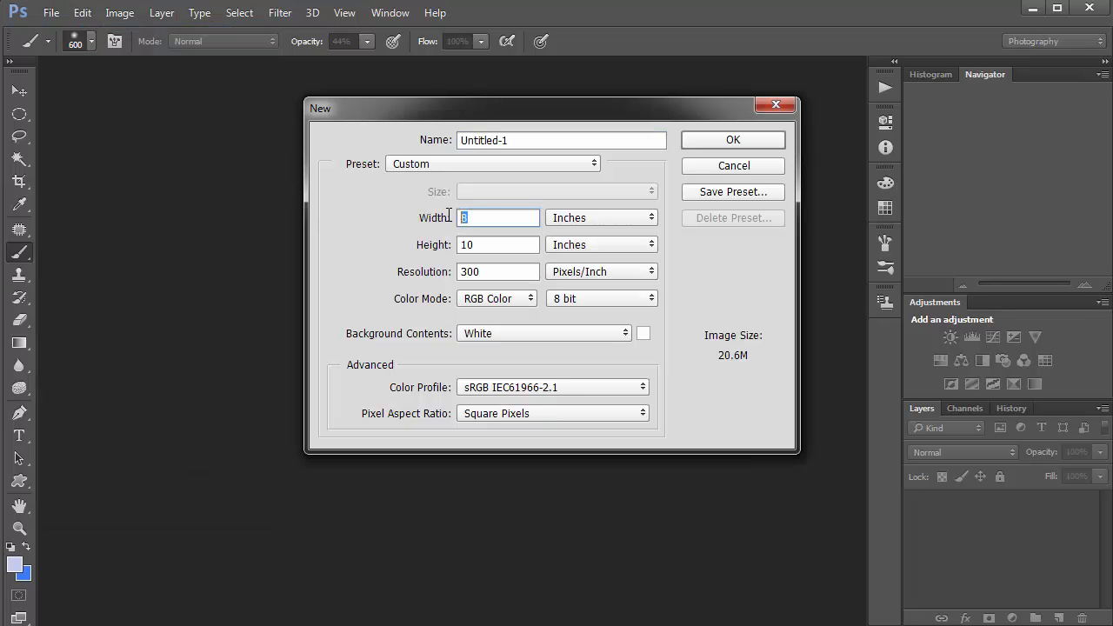
type("10")
key("Tab")
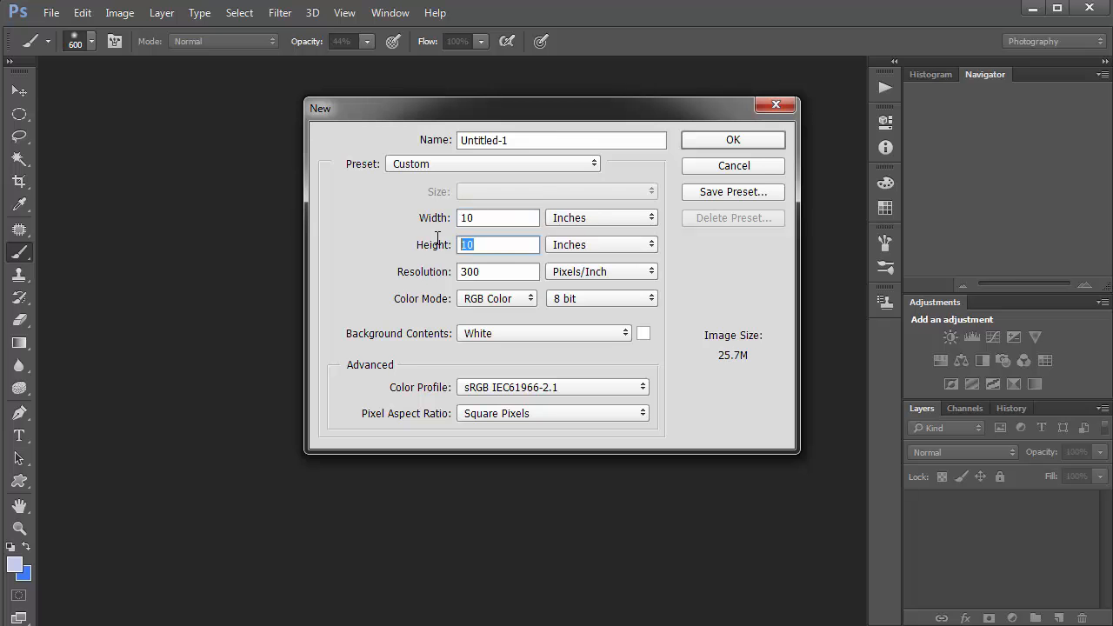
type("8")
left_click(733, 140)
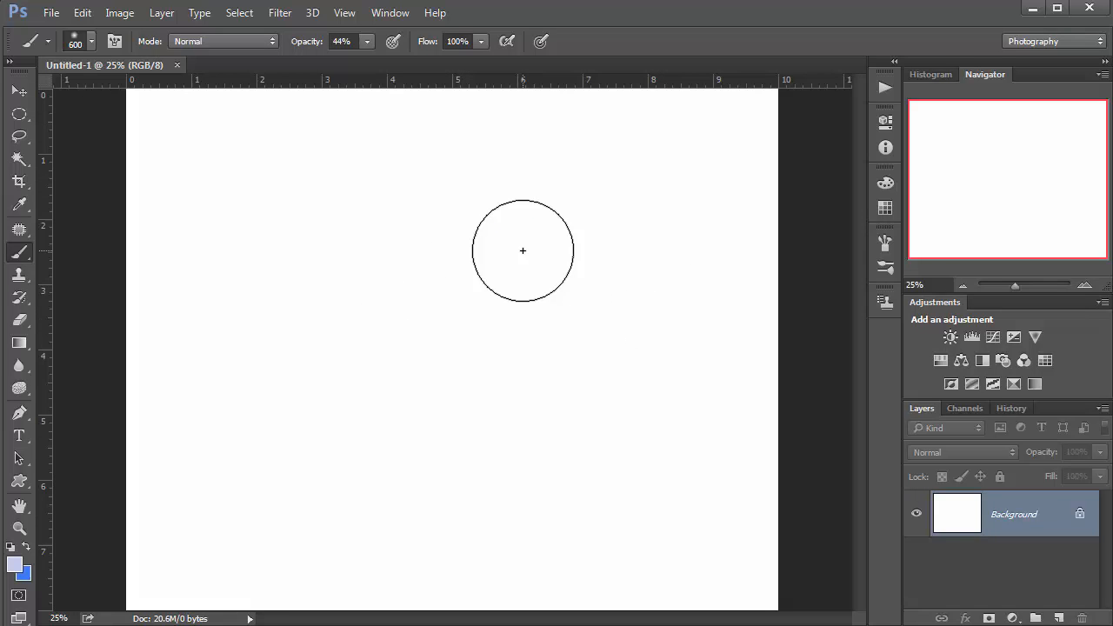
key("ctrl+0")
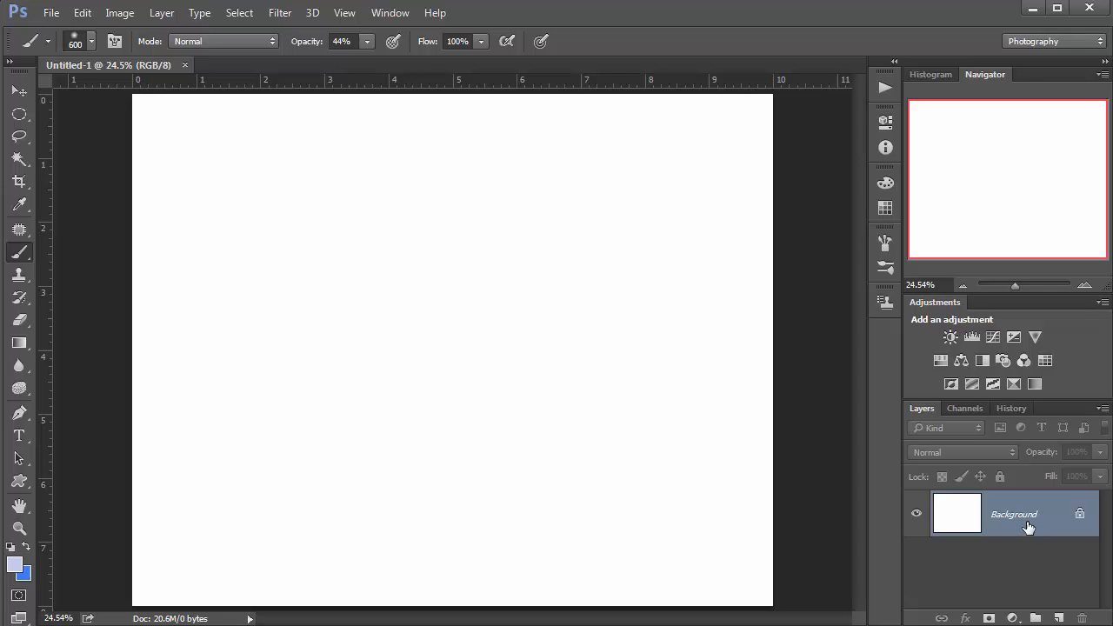
Add two empty layers above the background and render Clouds on the upper one, Layer 2.
left_click(1059, 618)
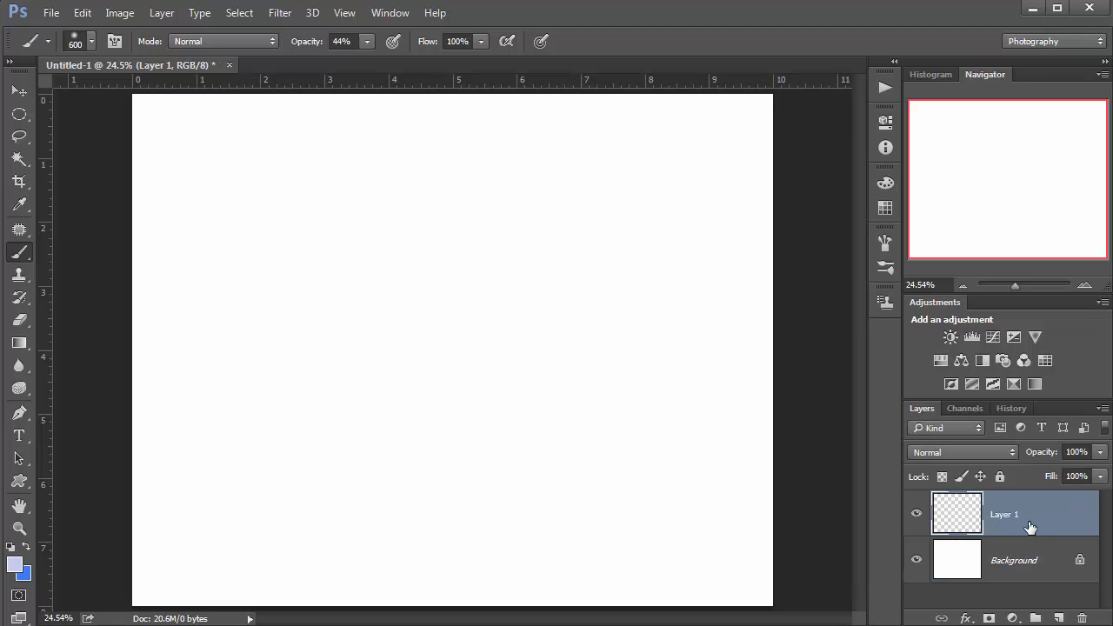
left_click(1058, 617)
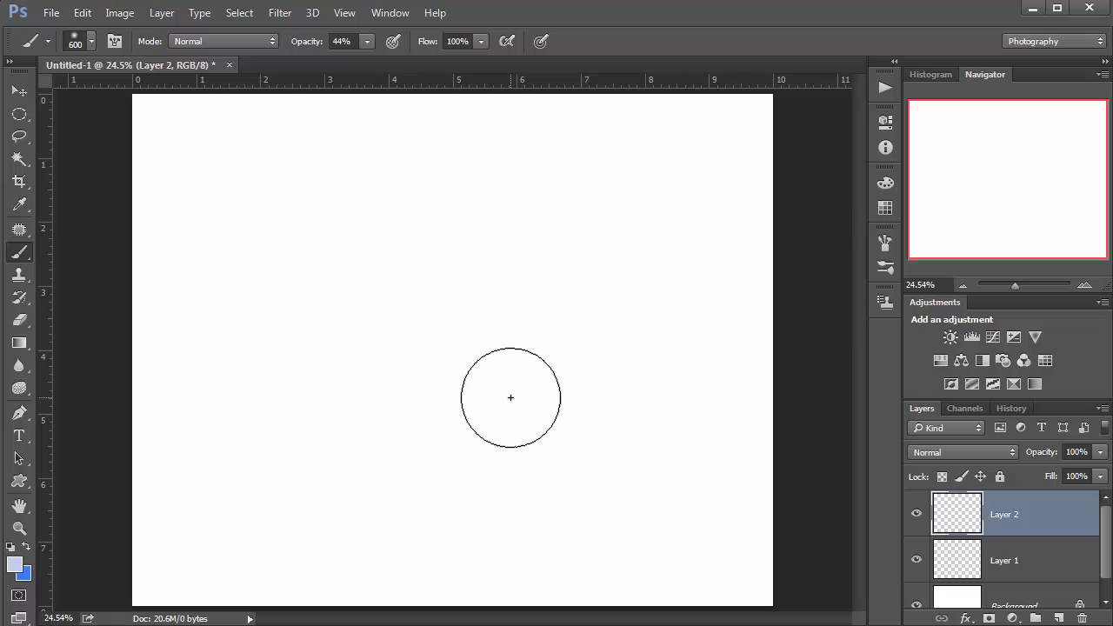
left_click(277, 13)
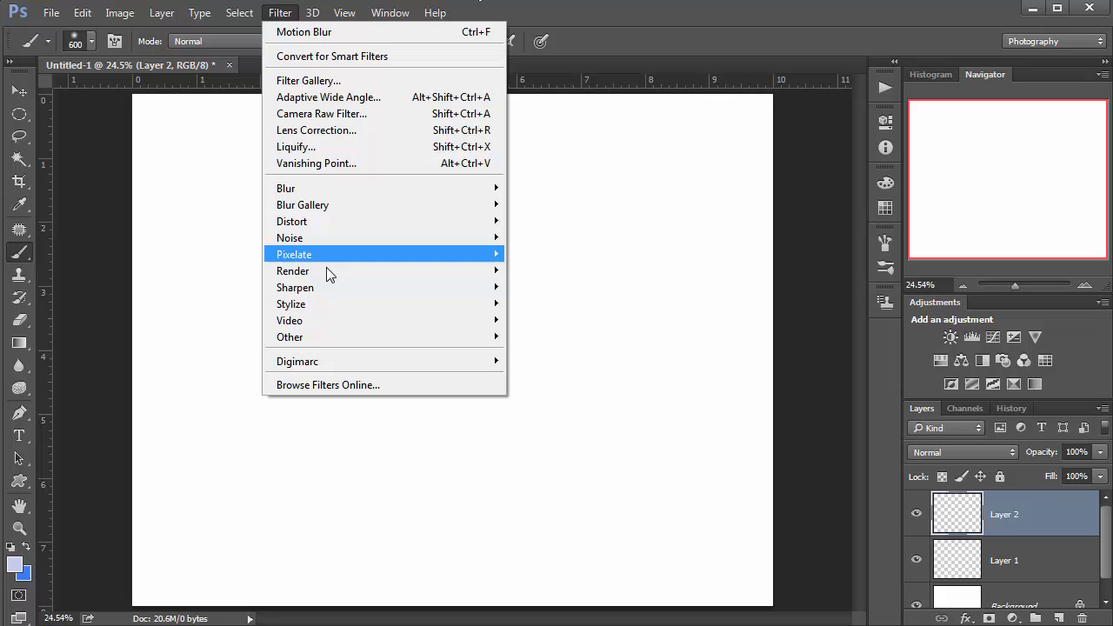
mouse_move(374, 270)
left_click(531, 271)
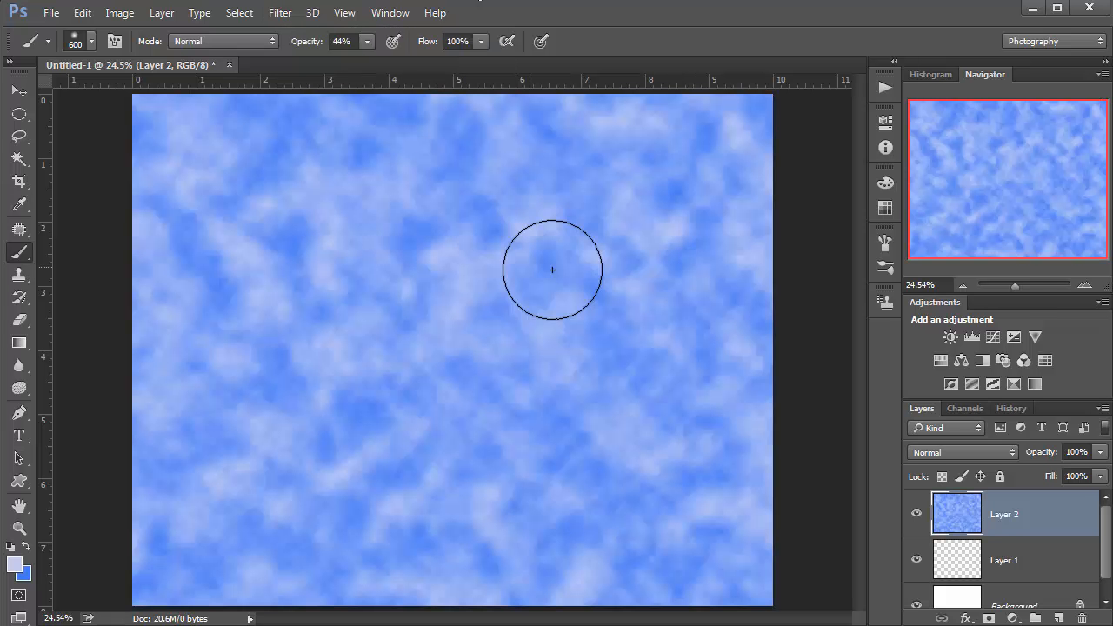
Apply the Clouds filter to Layer 1 as well.
left_click(972, 563)
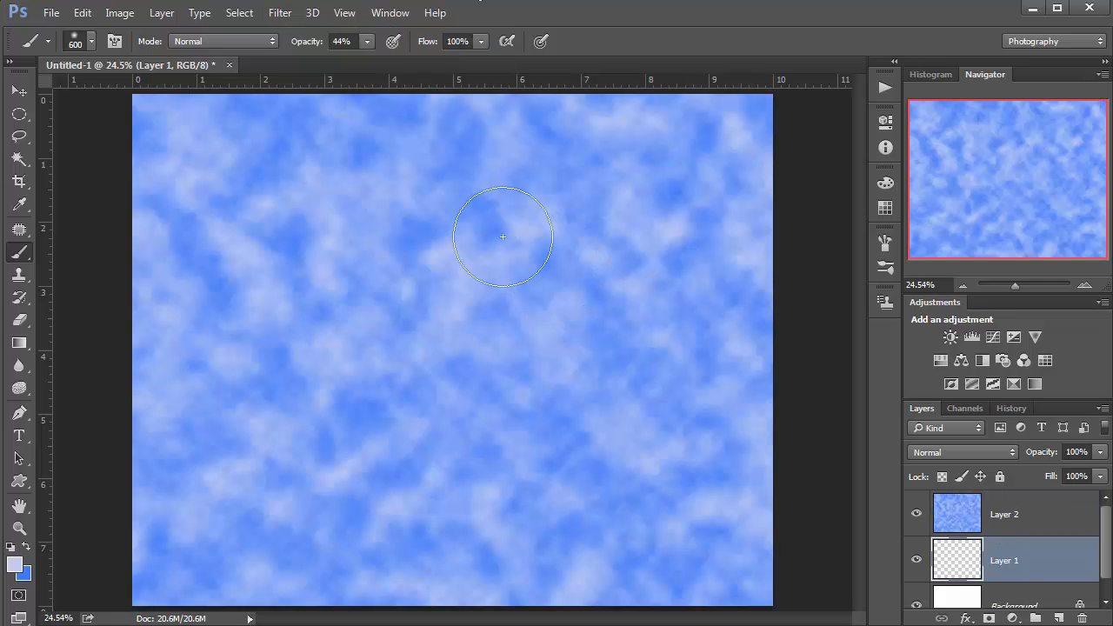
left_click(280, 12)
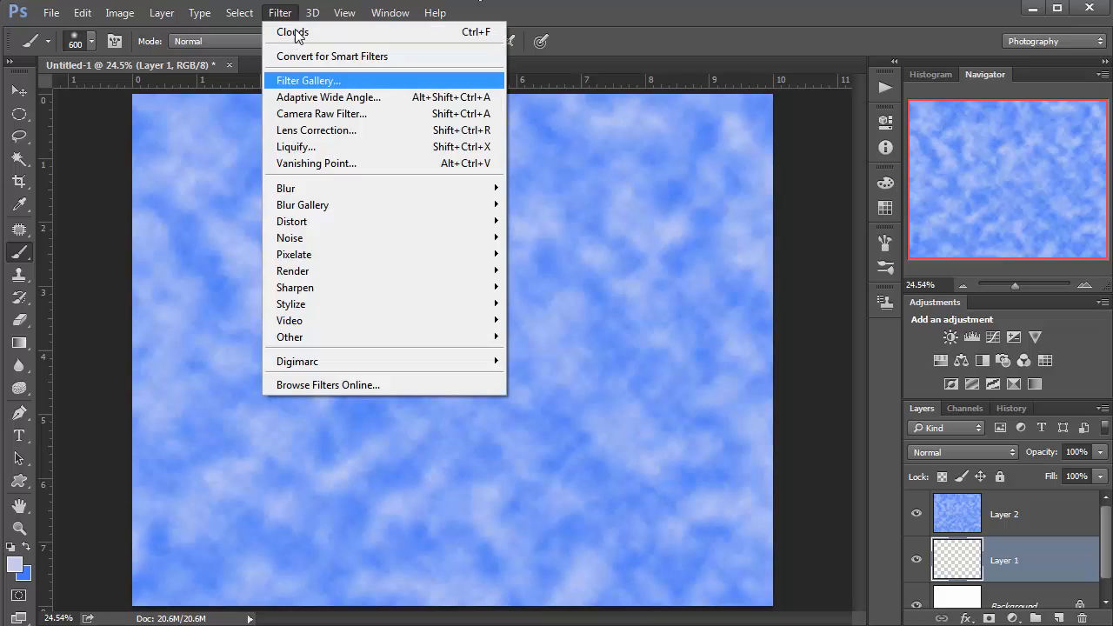
left_click(305, 33)
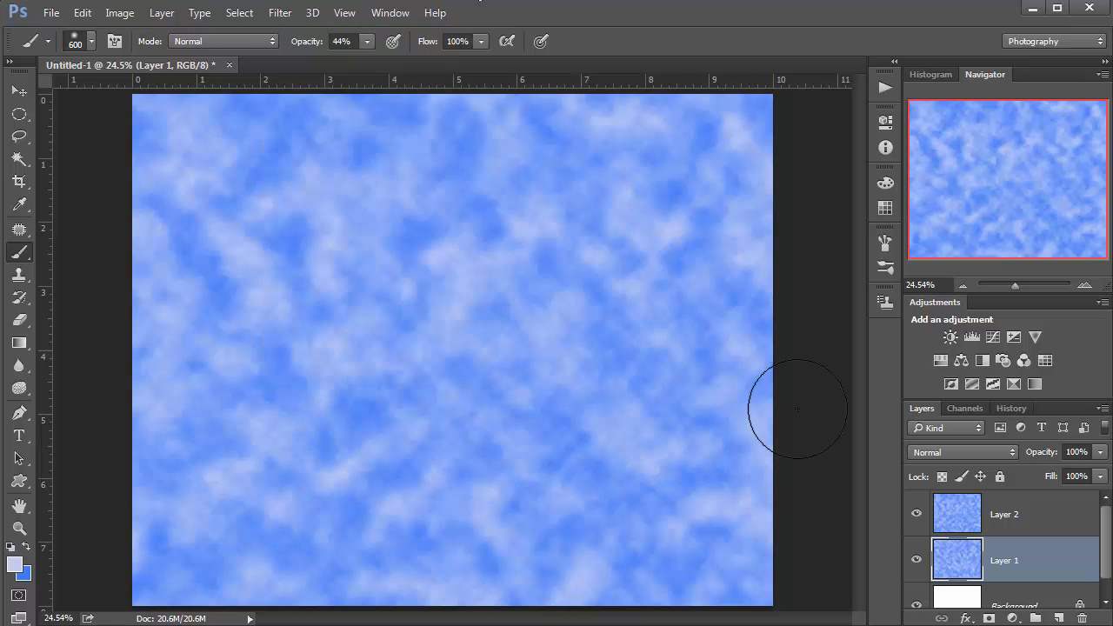
Toggle Layer 2's visibility repeatedly to compare the two cloud patterns, leaving Layer 2 hidden.
left_click(915, 517)
left_click(915, 517)
left_click(915, 517)
left_click(915, 516)
left_click(915, 517)
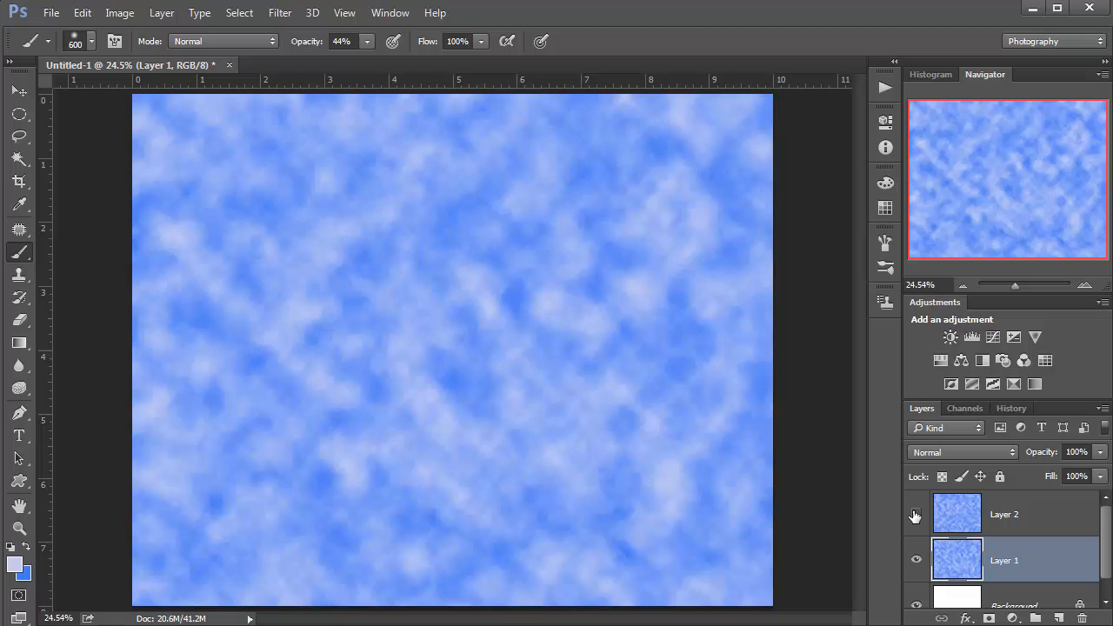
left_click(915, 517)
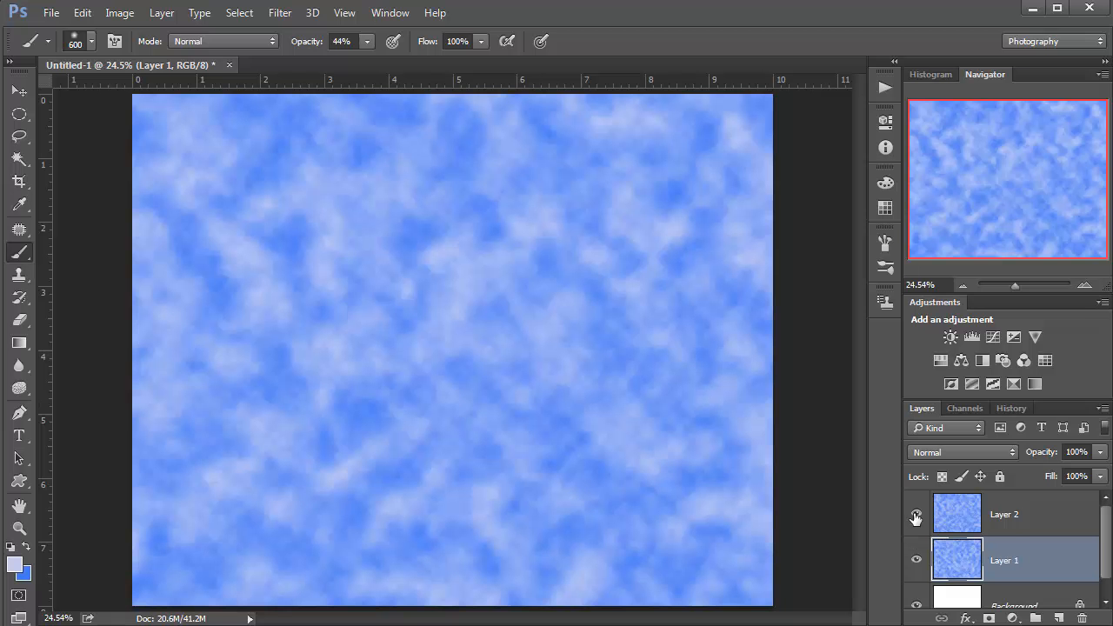
left_click(916, 517)
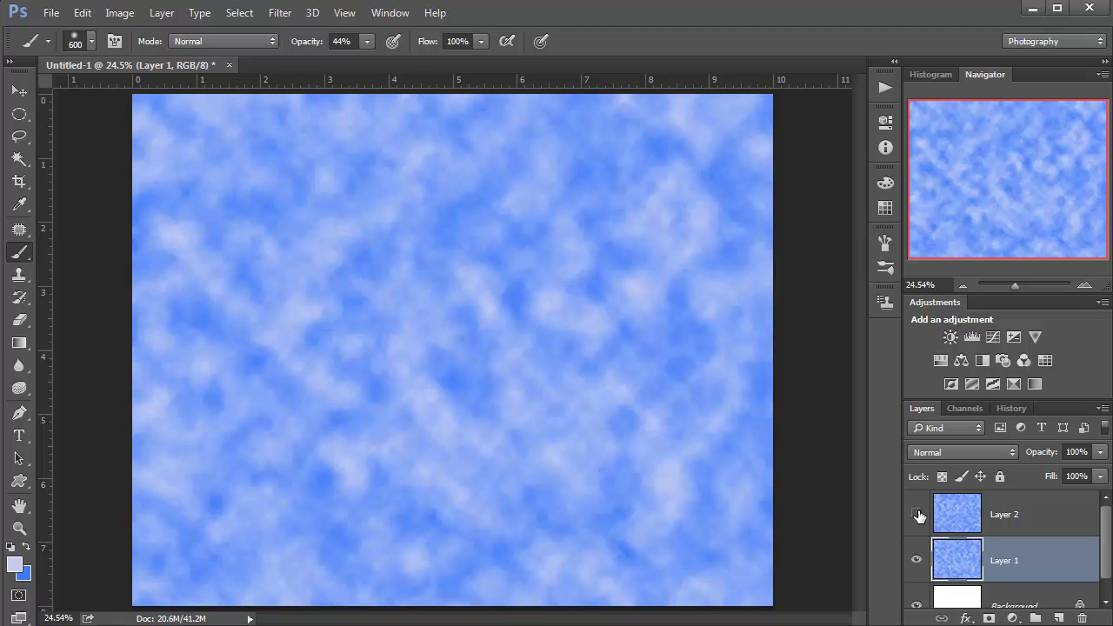
left_click(917, 516)
left_click(919, 516)
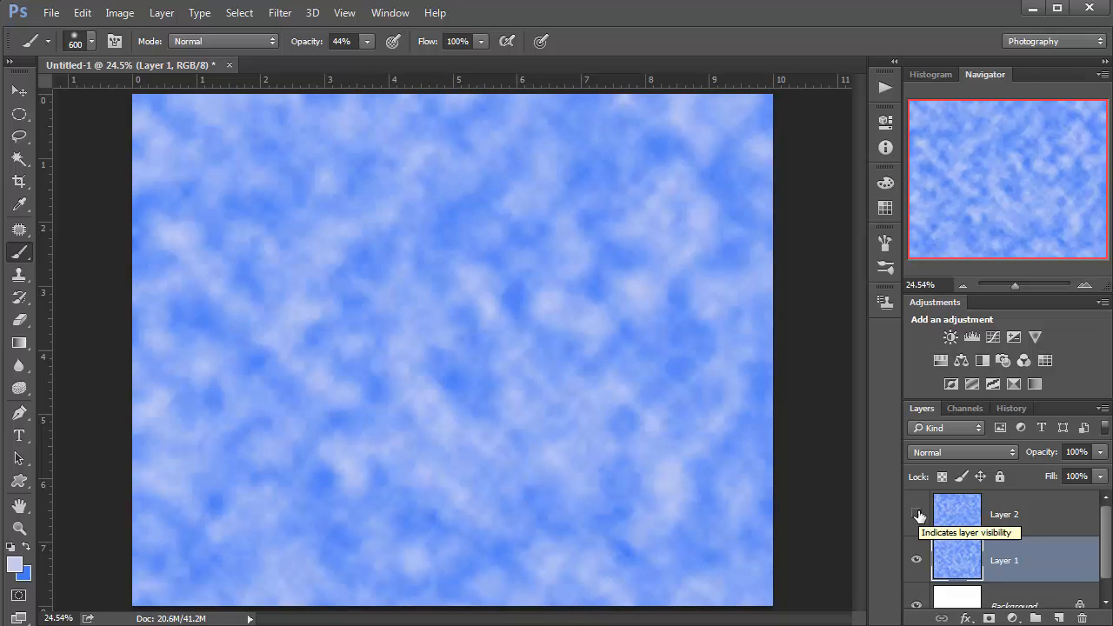
left_click(919, 517)
left_click(919, 516)
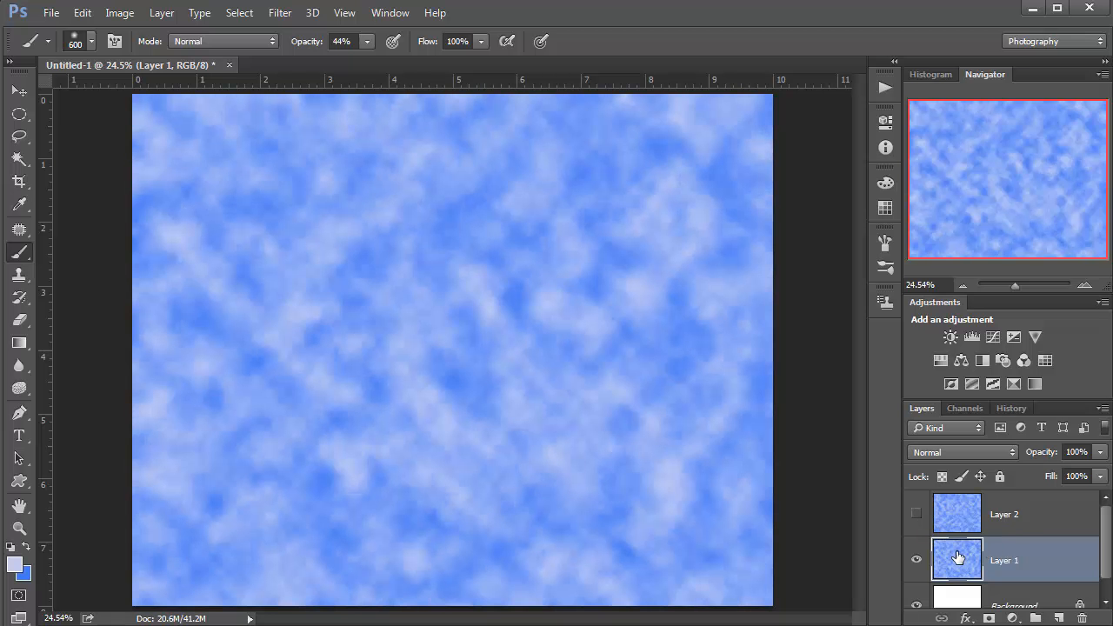
Apply a Motion Blur to Layer 1 at an angle of 0° and a distance of 197 pixels.
left_click(278, 14)
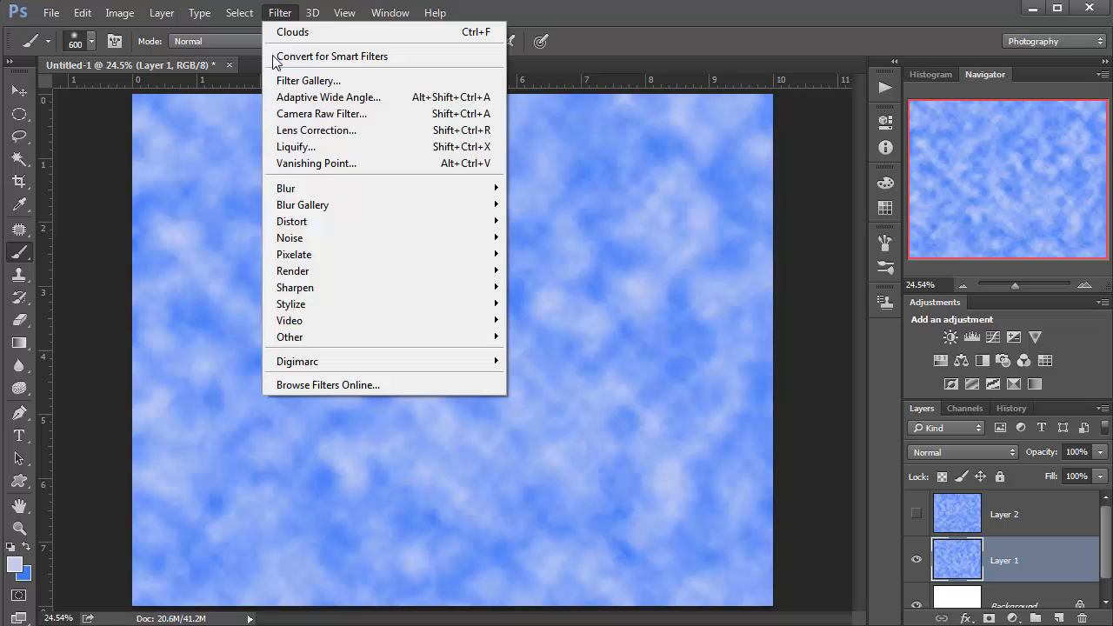
mouse_move(304, 190)
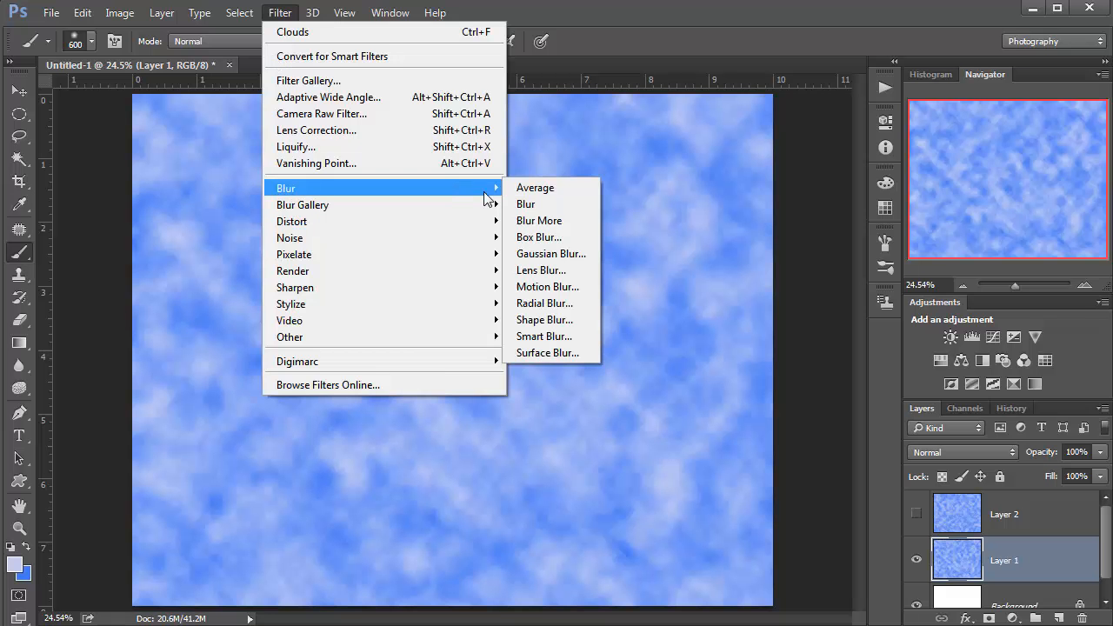
left_click(548, 286)
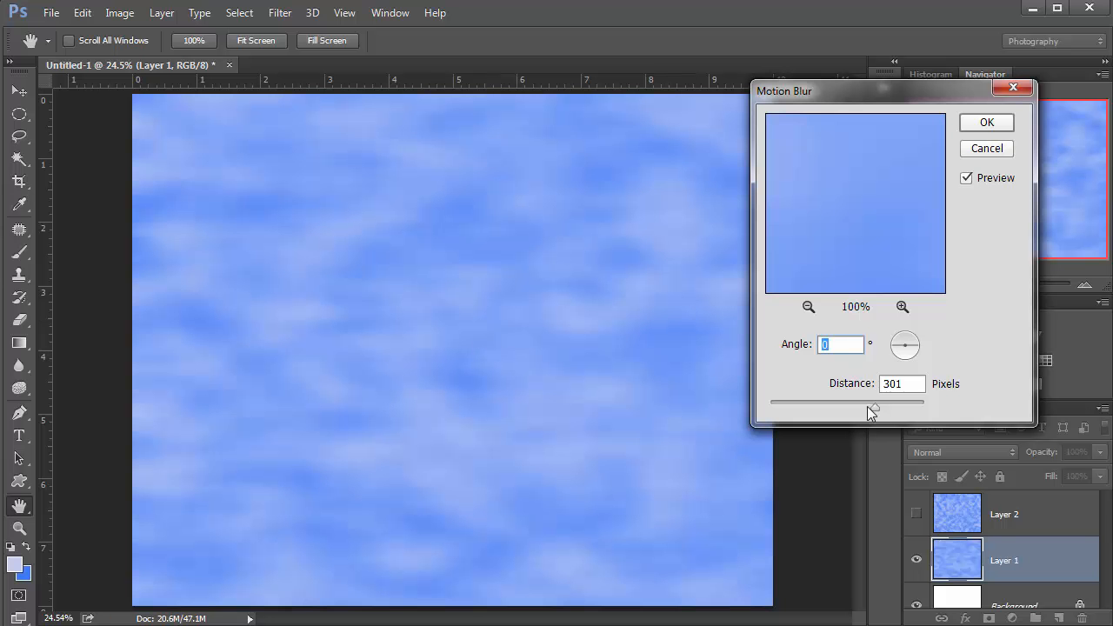
mouse_move(867, 408)
left_mouse_down()
mouse_move(833, 412)
mouse_move(861, 405)
left_mouse_up()
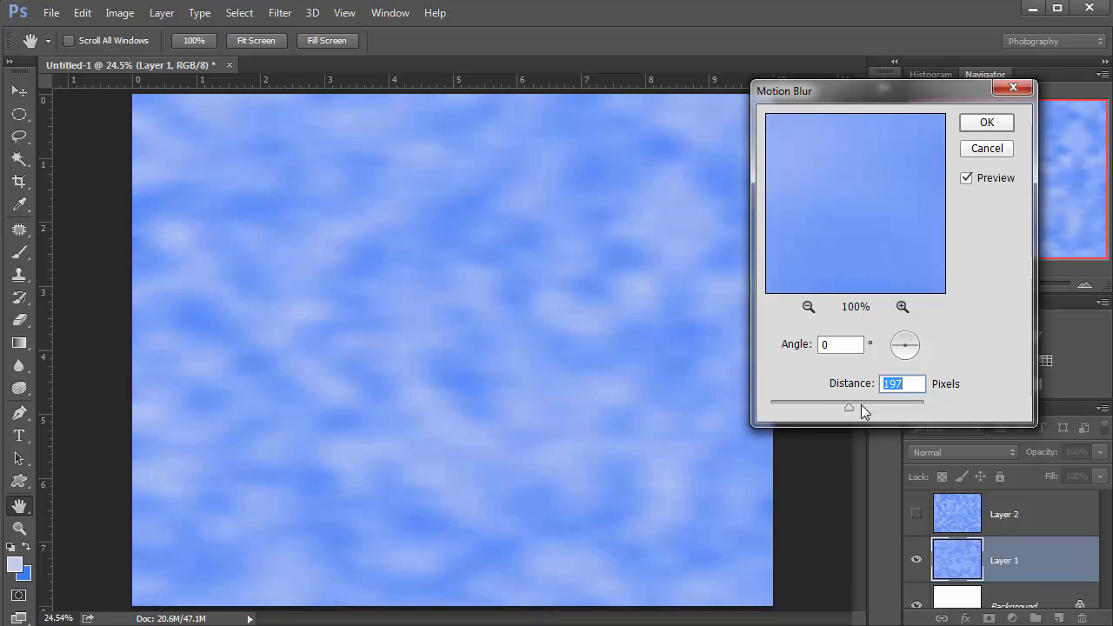
left_click(986, 122)
key("b")
Show Layer 2 and apply a Motion Blur to it at an angle of 0° and a distance of 228 pixels.
left_click(916, 514)
left_click(949, 520)
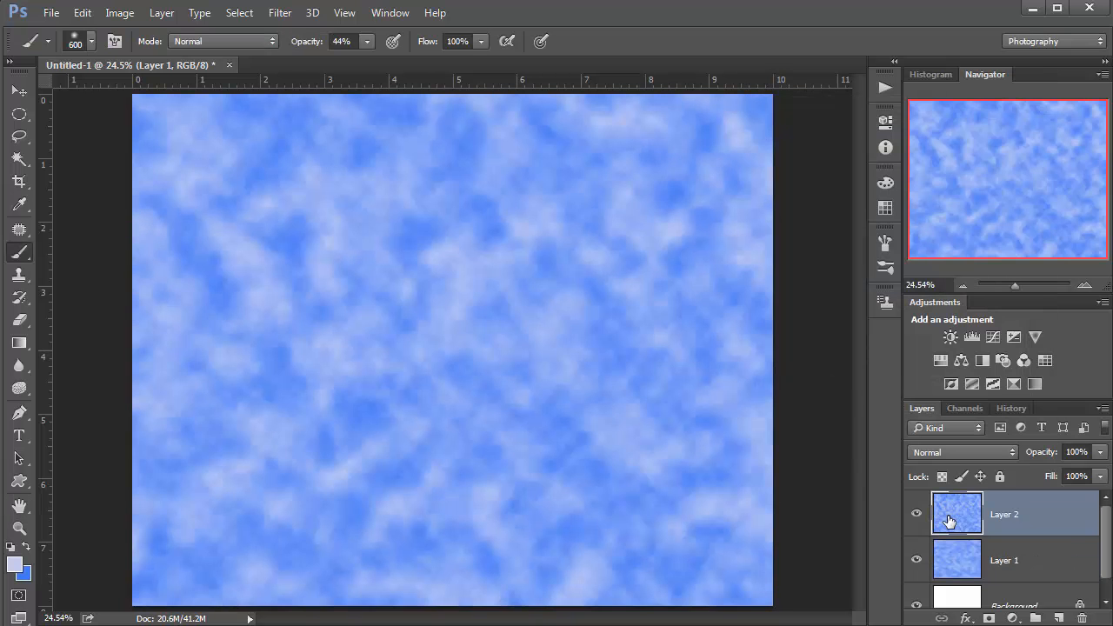
left_click(281, 15)
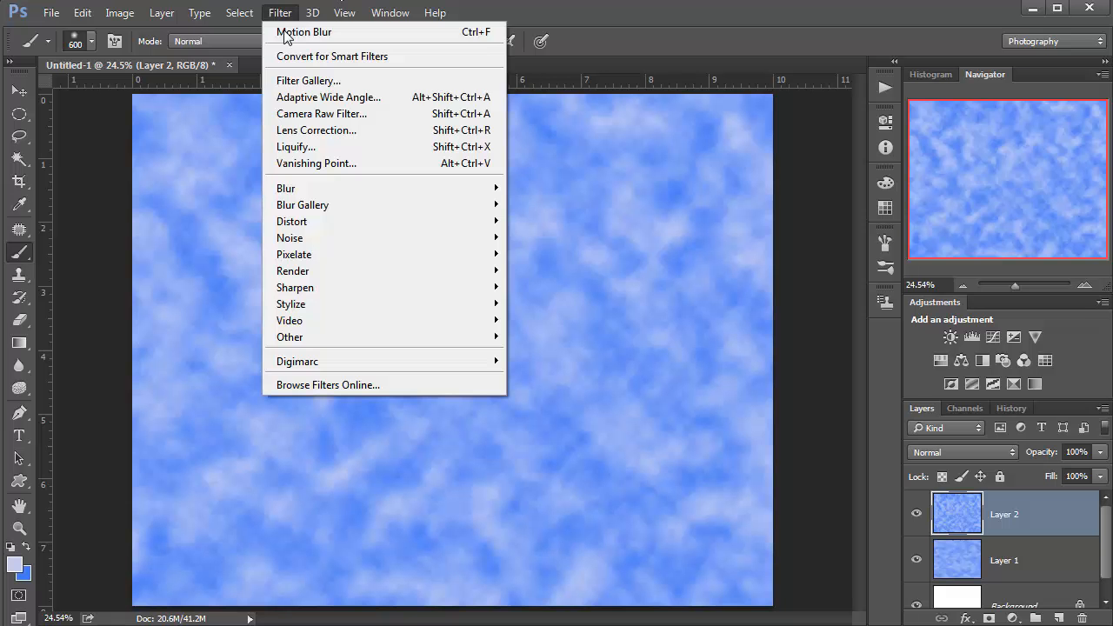
mouse_move(328, 191)
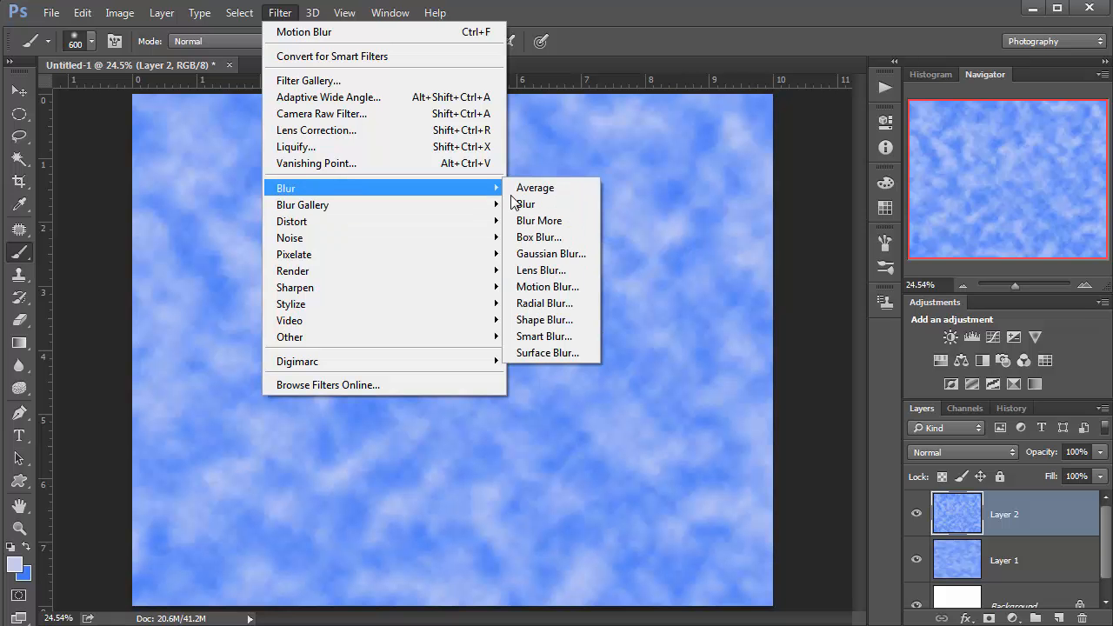
left_click(546, 288)
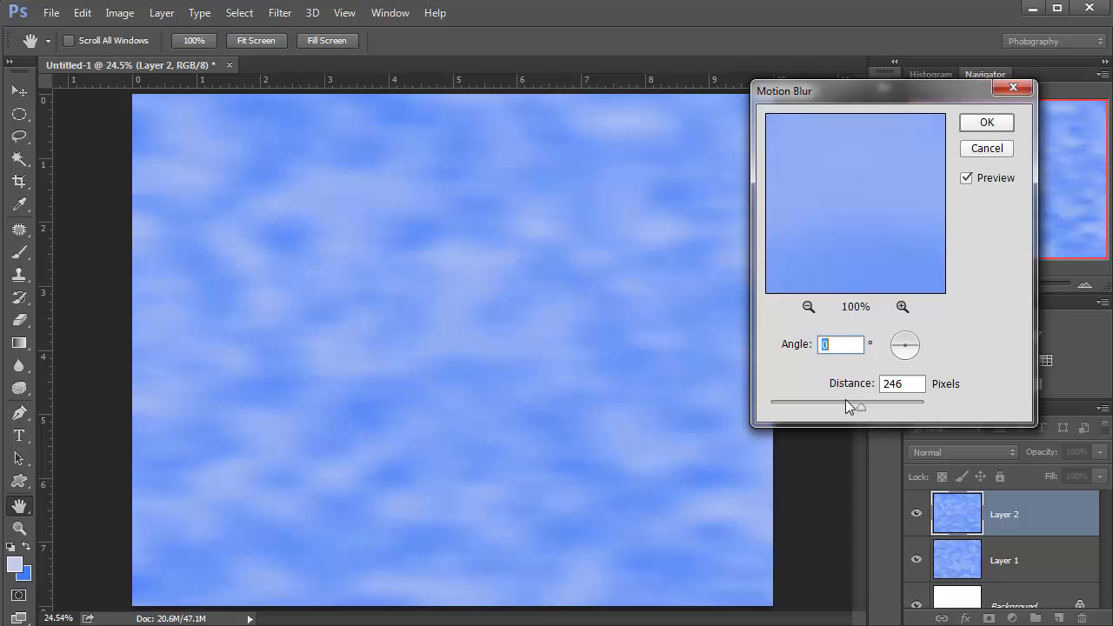
mouse_move(860, 410)
left_mouse_down()
mouse_move(841, 415)
mouse_move(875, 411)
mouse_move(857, 409)
left_mouse_up()
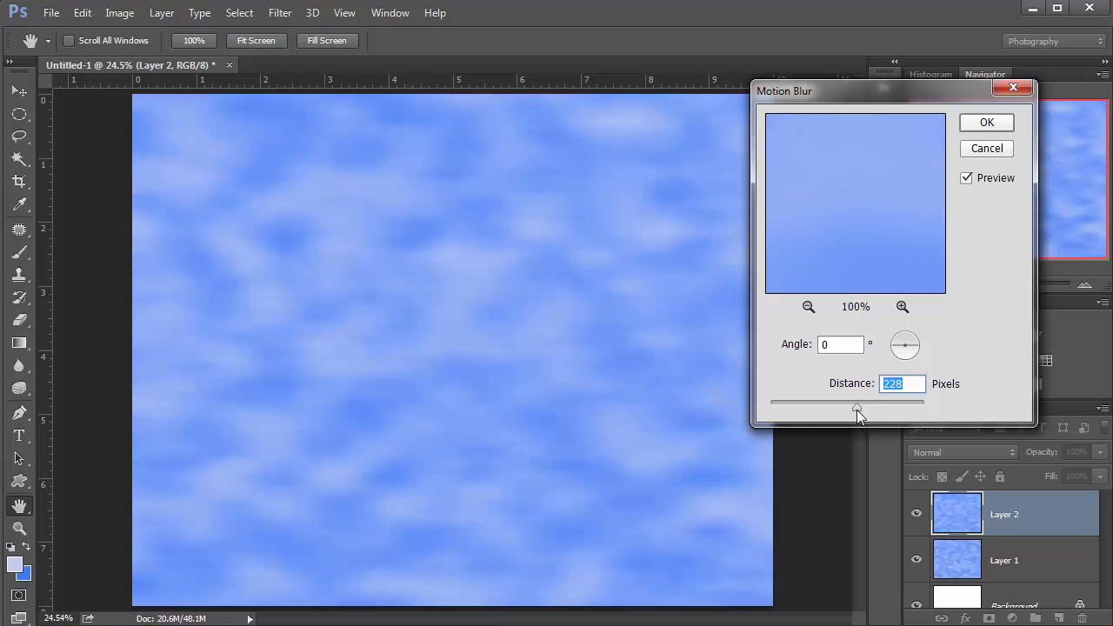
left_click(986, 127)
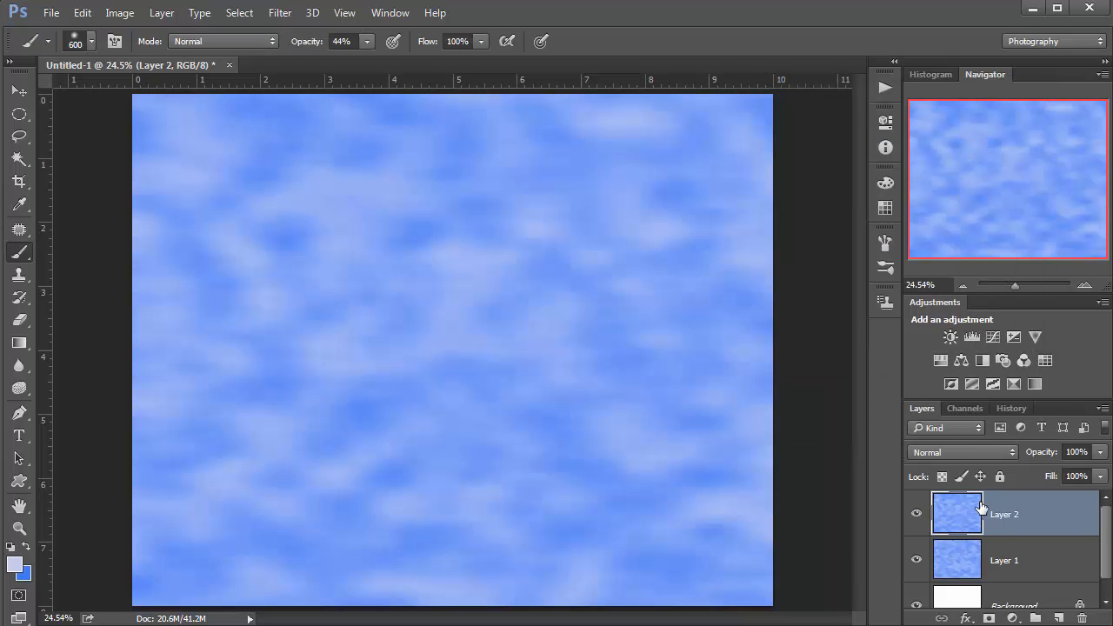
Add white layer masks to Layer 2 and Layer 1, and hide Layer 1.
left_click(991, 619)
left_click(1000, 568)
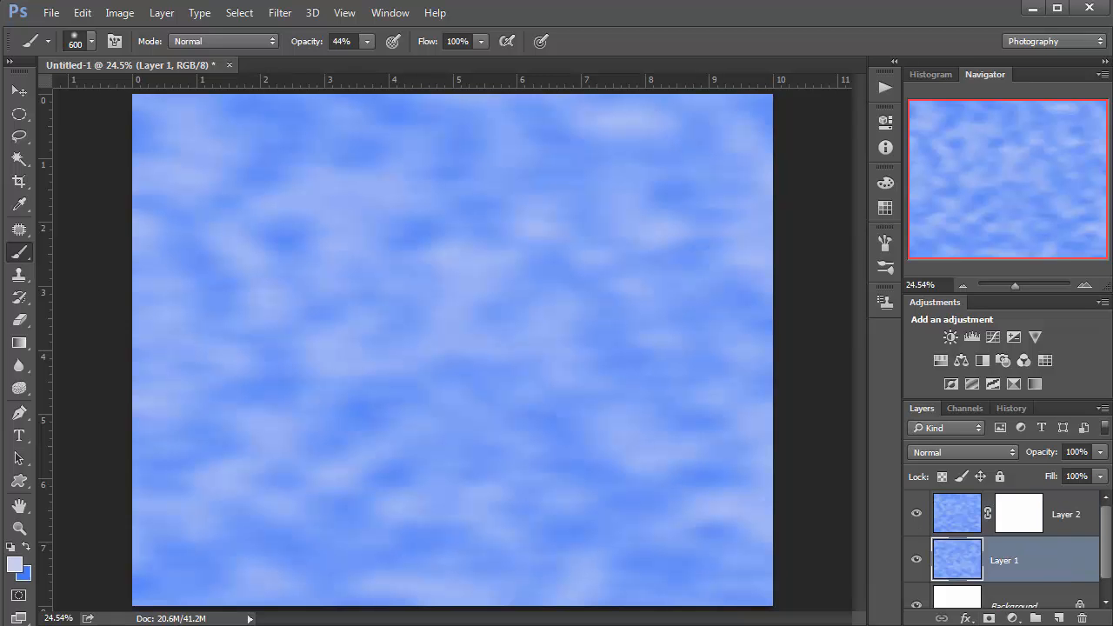
left_click(989, 619)
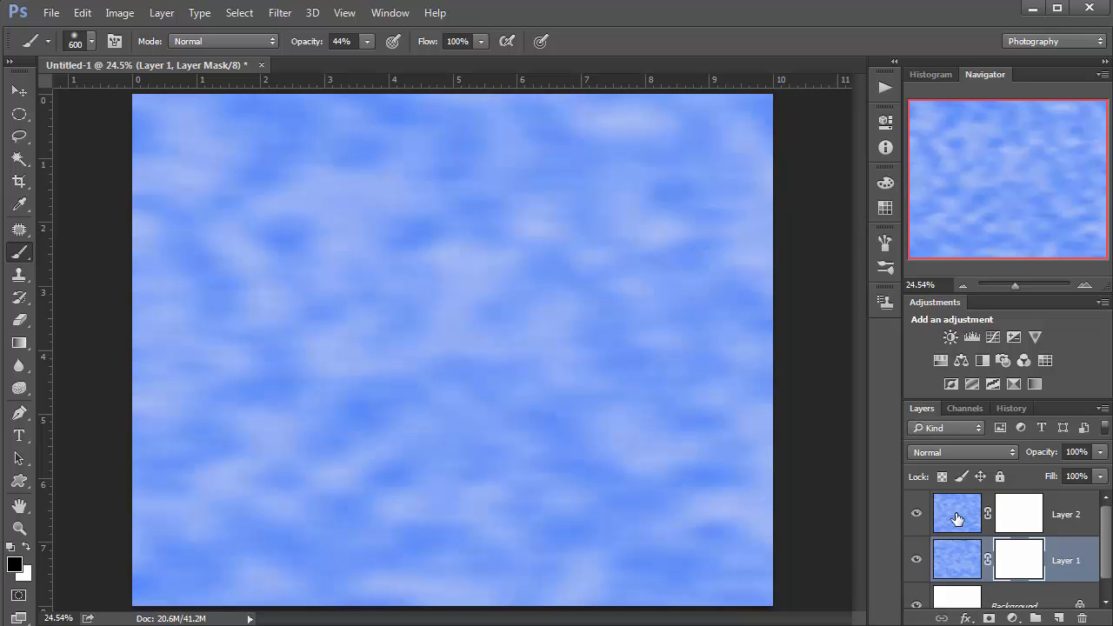
left_click(916, 562)
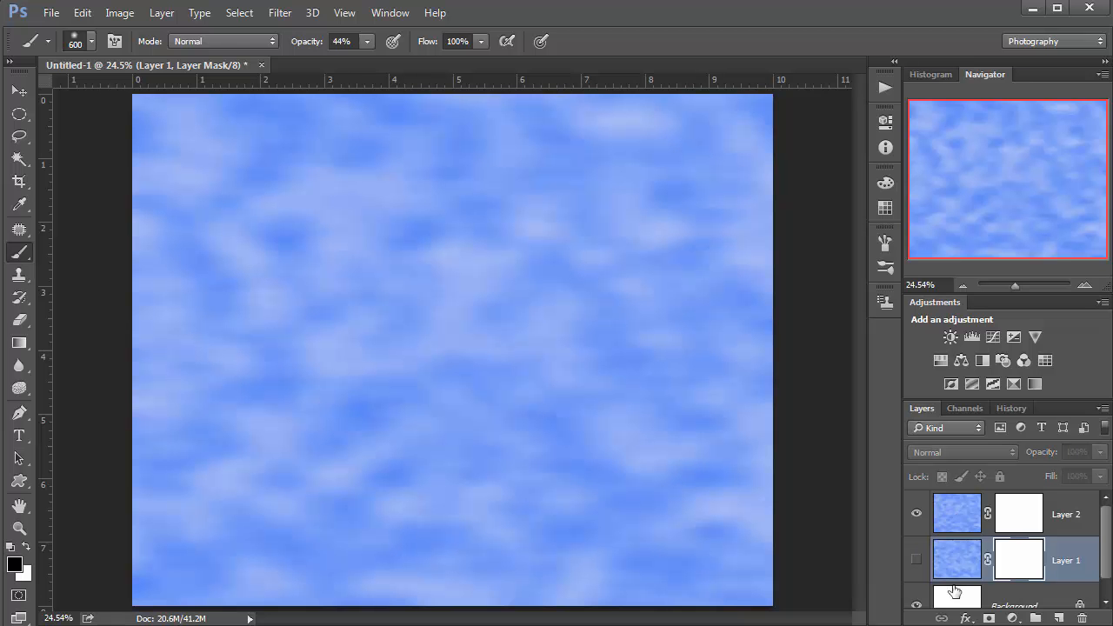
Fill the Background layer with black using the default colors and undo the fill.
scroll(1105, 542, "down", 1)
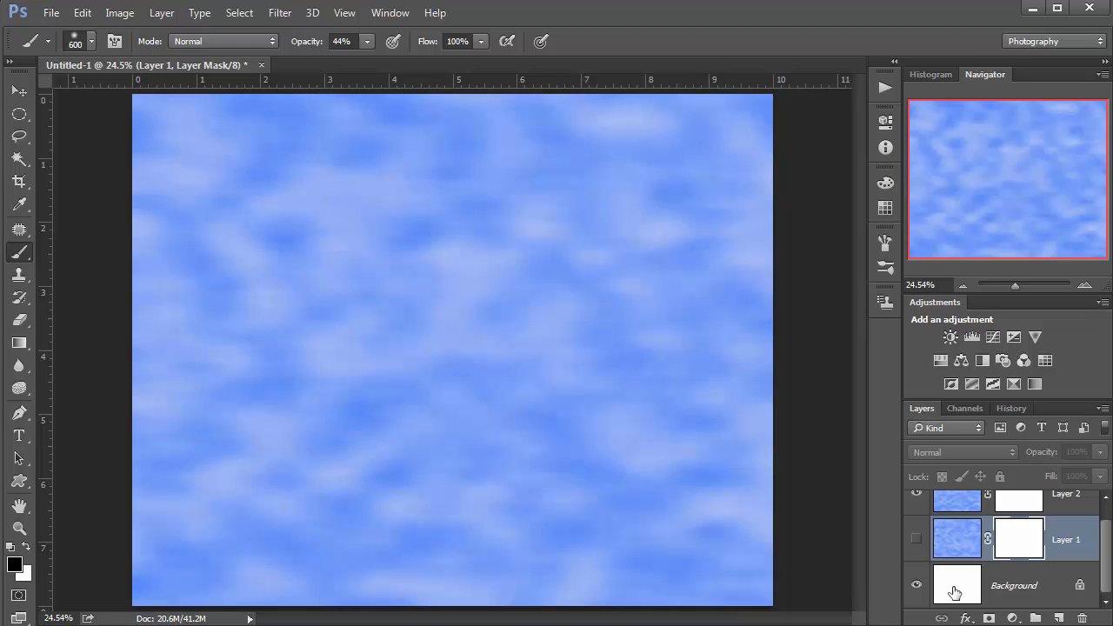
left_click(954, 592)
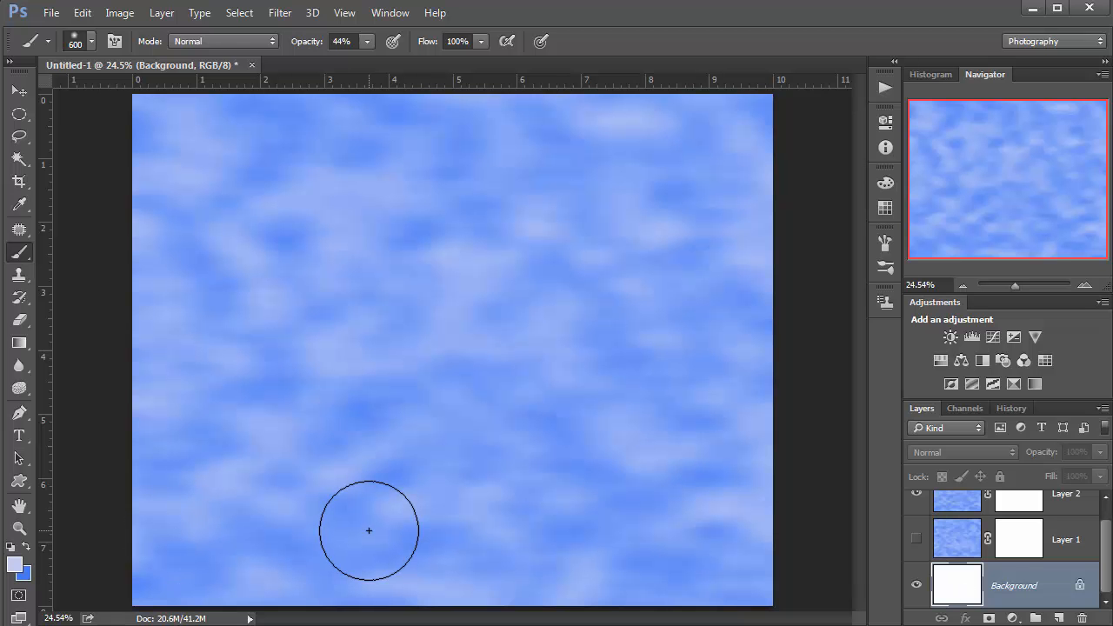
key("d")
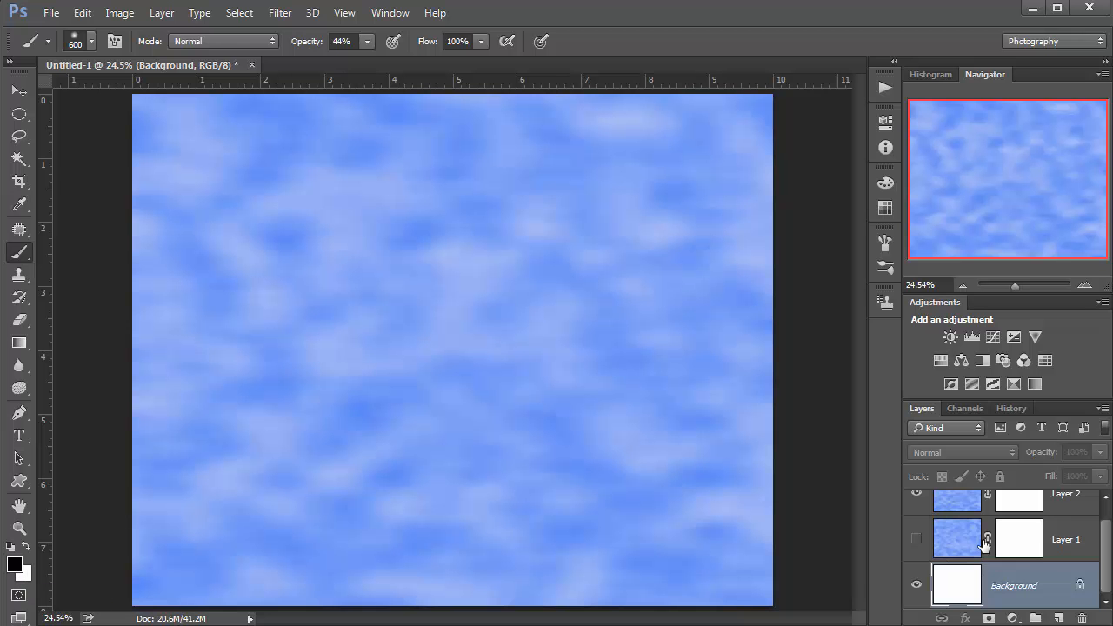
key("alt+BackSpace")
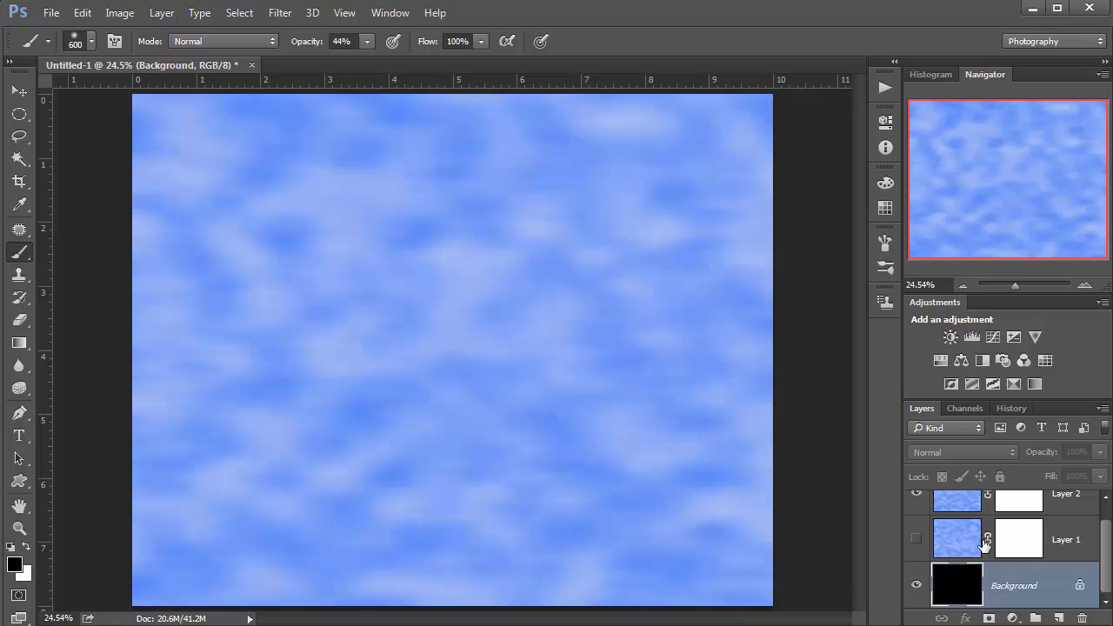
key("ctrl+z")
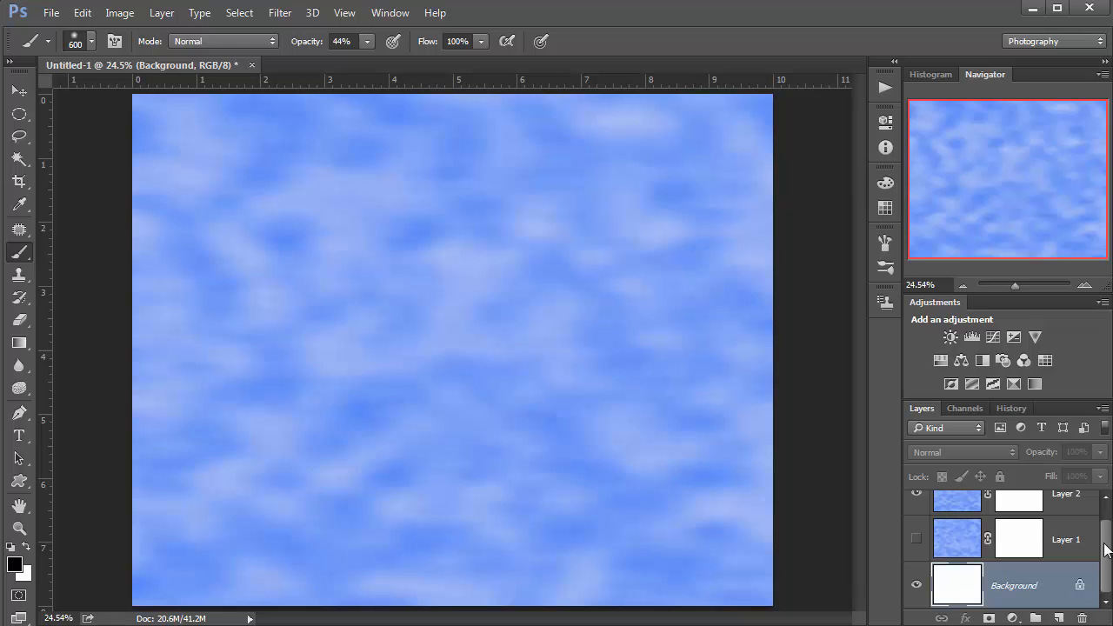
left_click_drag(1105, 559, 1105, 515)
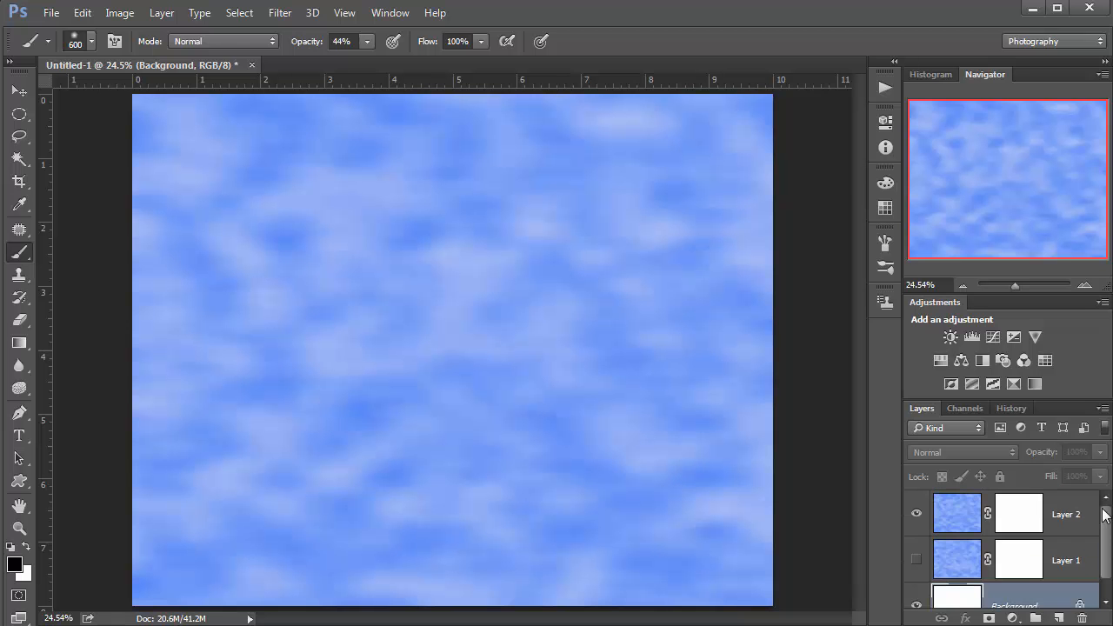
Set the brush opacity to 26% and paint black patches across Layer 2's mask to lighten areas into clouds.
left_click(960, 518)
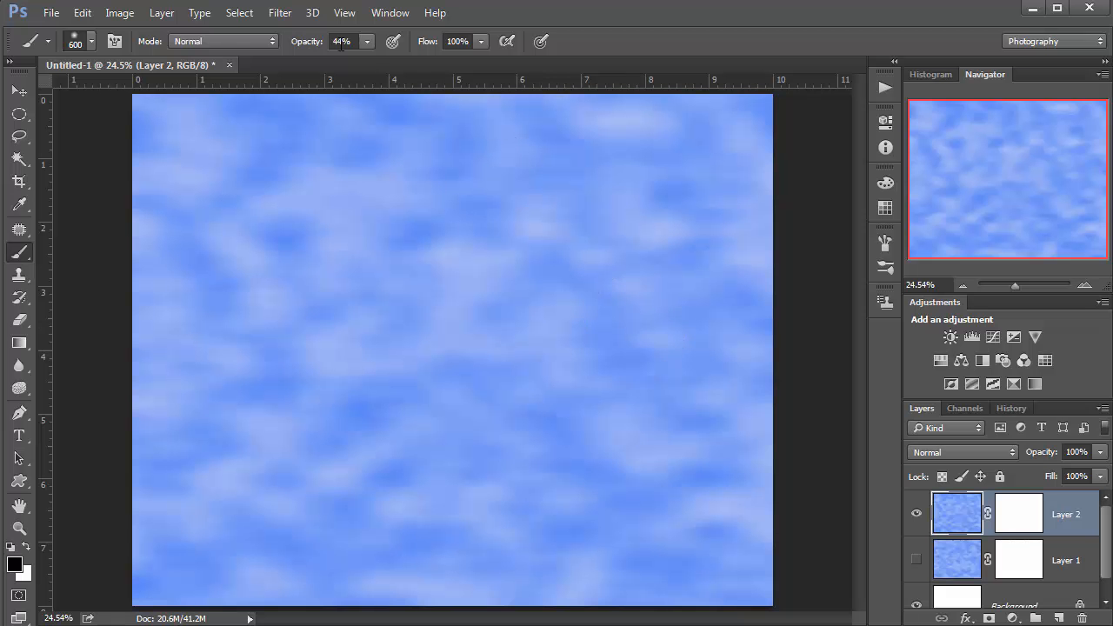
left_click(367, 42)
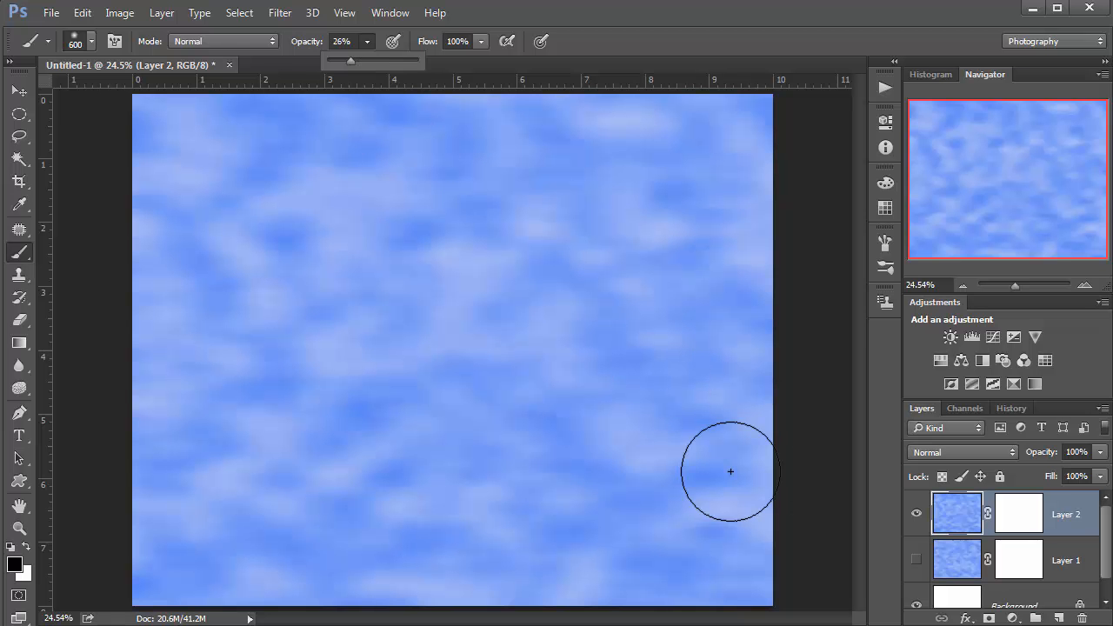
left_click(1026, 518)
left_click(1027, 518)
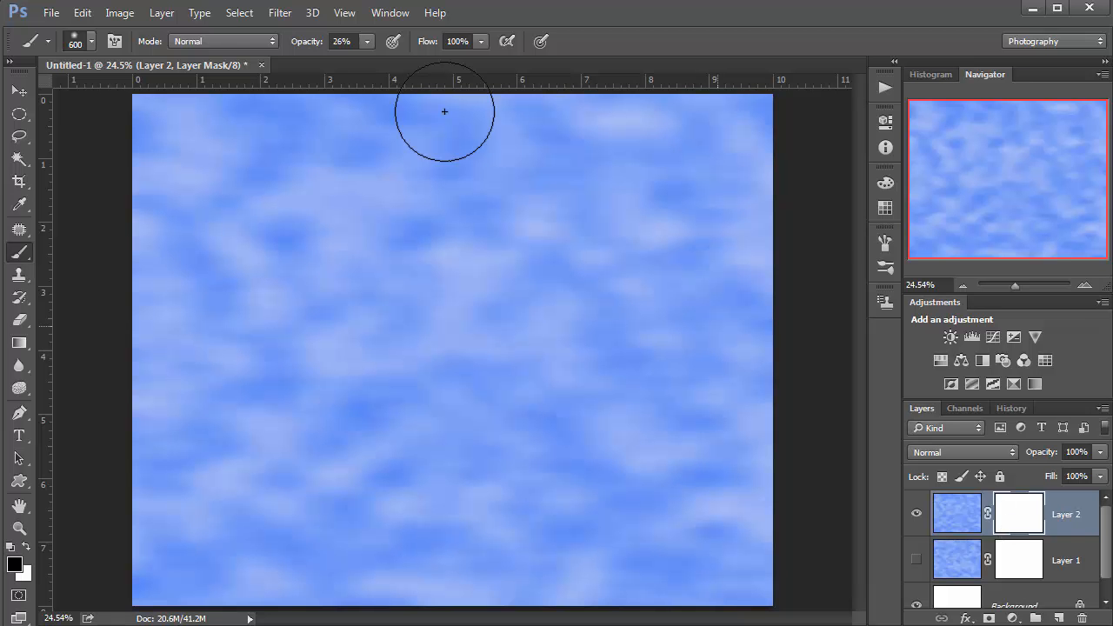
mouse_move(327, 141)
left_mouse_down()
mouse_move(271, 154)
mouse_move(438, 154)
mouse_move(281, 290)
mouse_move(218, 296)
left_mouse_up()
mouse_move(652, 298)
left_mouse_down()
mouse_move(530, 189)
mouse_move(736, 323)
mouse_move(579, 381)
mouse_move(487, 450)
mouse_move(579, 455)
mouse_move(212, 502)
mouse_move(369, 564)
mouse_move(678, 542)
mouse_move(575, 482)
left_mouse_up()
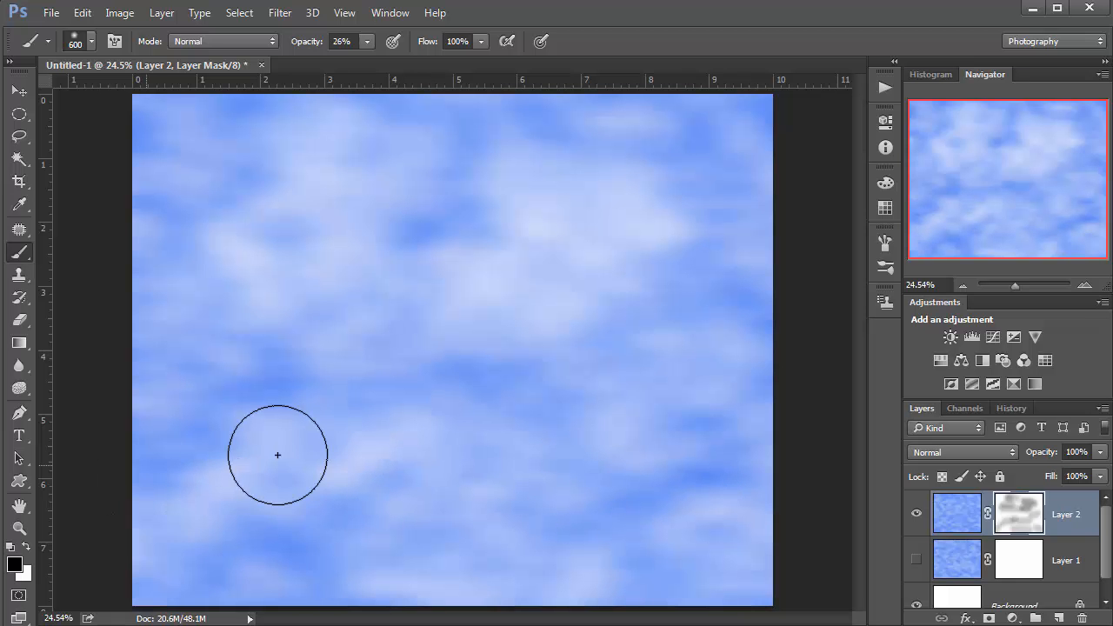
mouse_move(278, 455)
left_mouse_down()
mouse_move(199, 171)
mouse_move(216, 155)
mouse_move(561, 166)
left_mouse_up()
mouse_move(670, 163)
left_mouse_down()
mouse_move(760, 201)
mouse_move(660, 345)
mouse_move(547, 401)
mouse_move(210, 410)
mouse_move(395, 521)
mouse_move(667, 528)
mouse_move(748, 547)
mouse_move(696, 525)
left_mouse_up()
left_click_drag(119, 348, 138, 295)
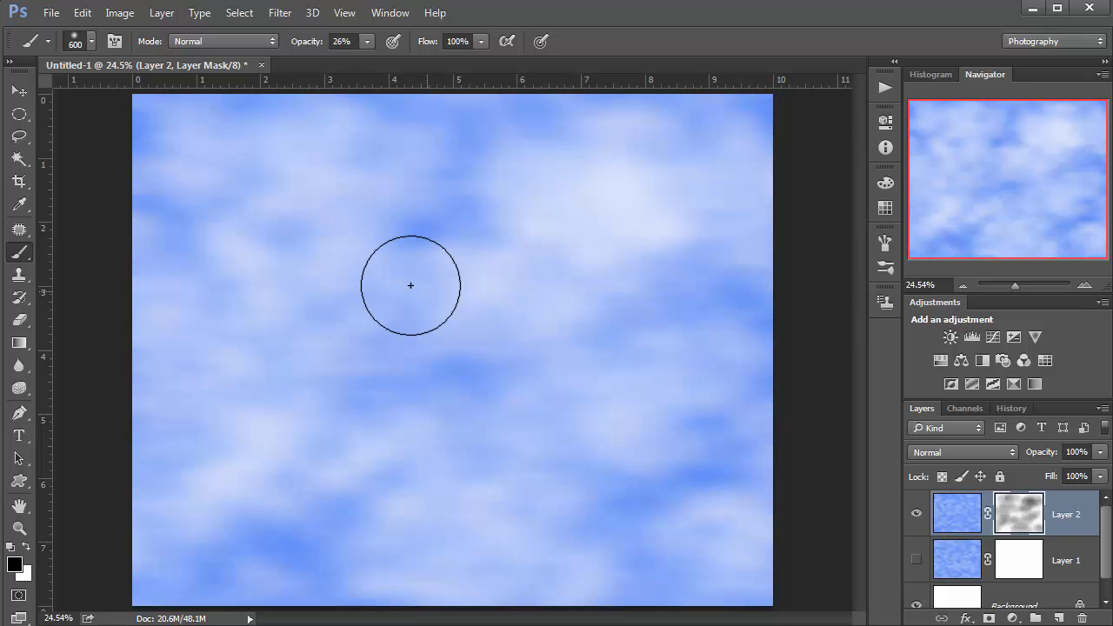
Dab white over scattered spots of Layer 2's mask to bring back some of the blue between the clouds.
key("x")
left_click(297, 240)
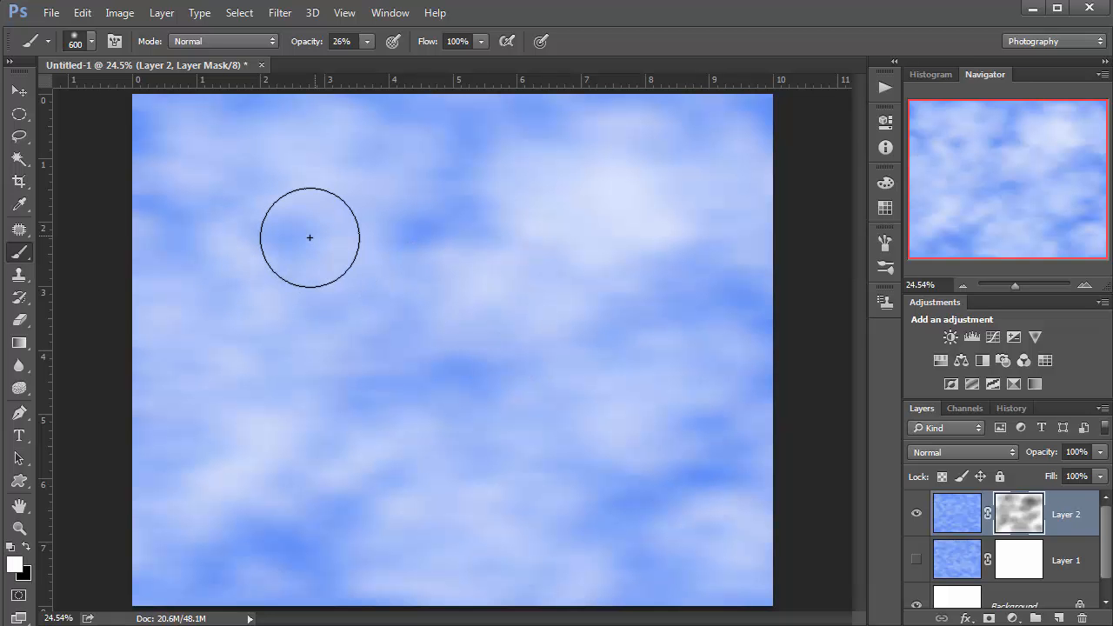
left_click(525, 212)
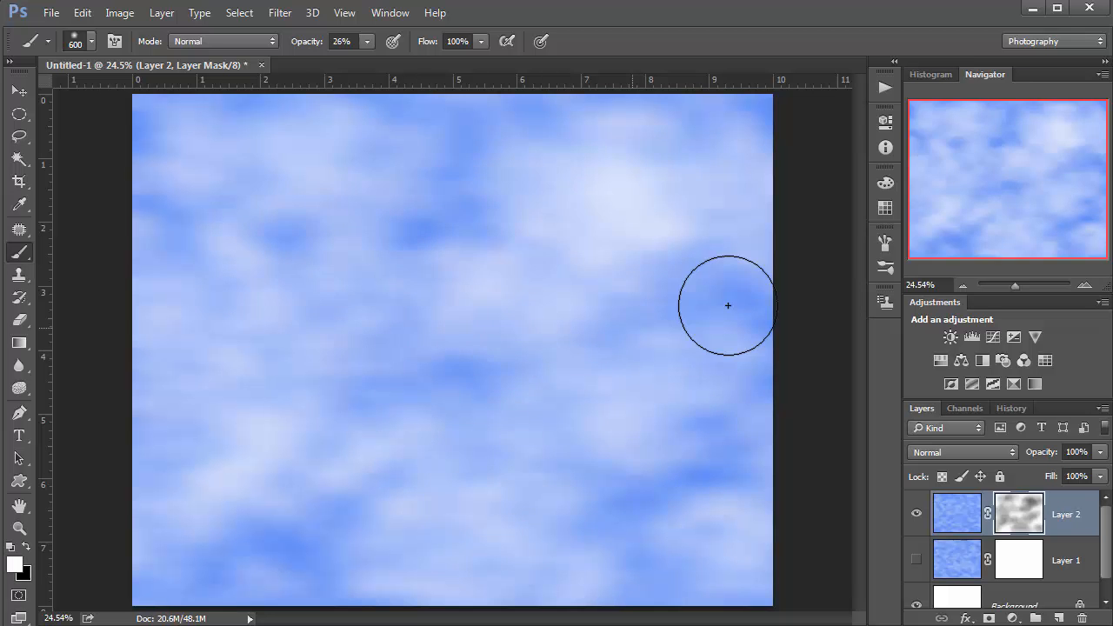
left_click(607, 510)
left_click(380, 448)
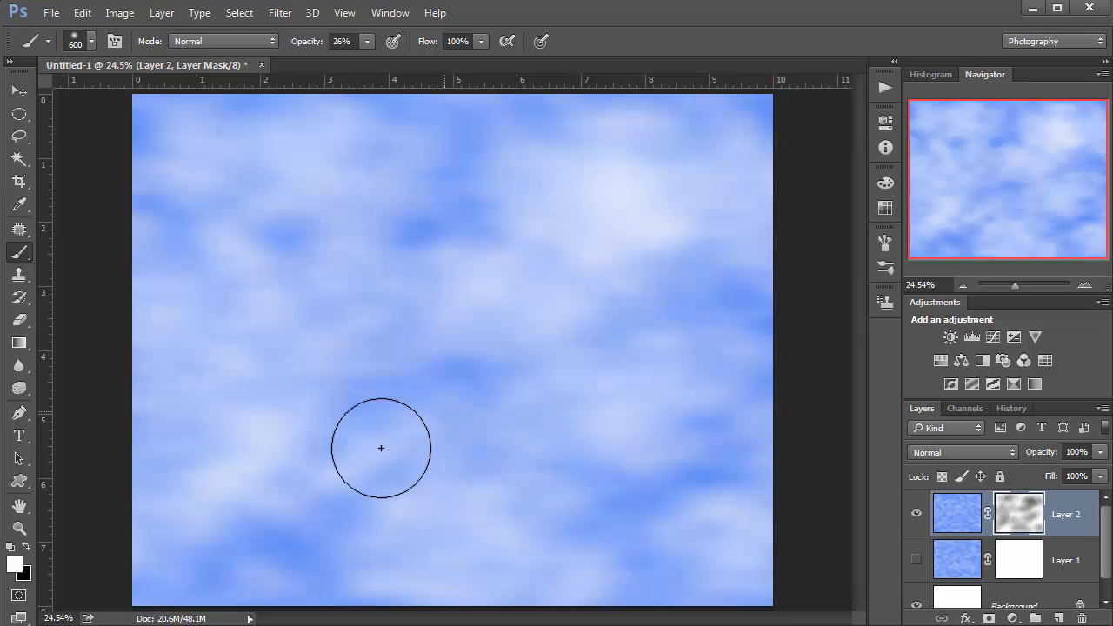
left_click(178, 242)
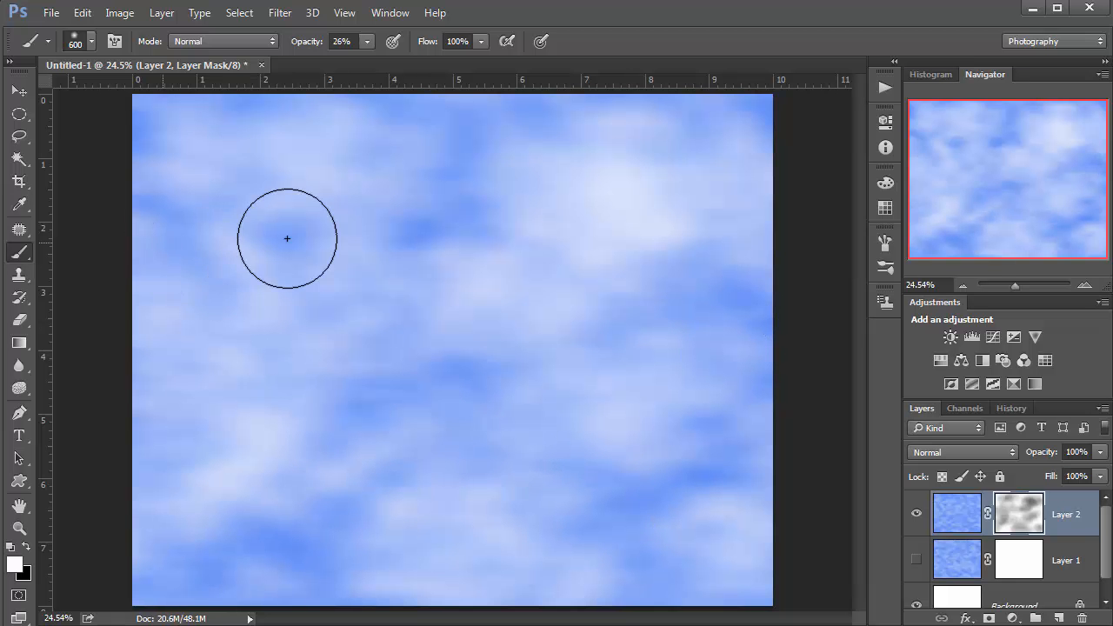
left_click(369, 308)
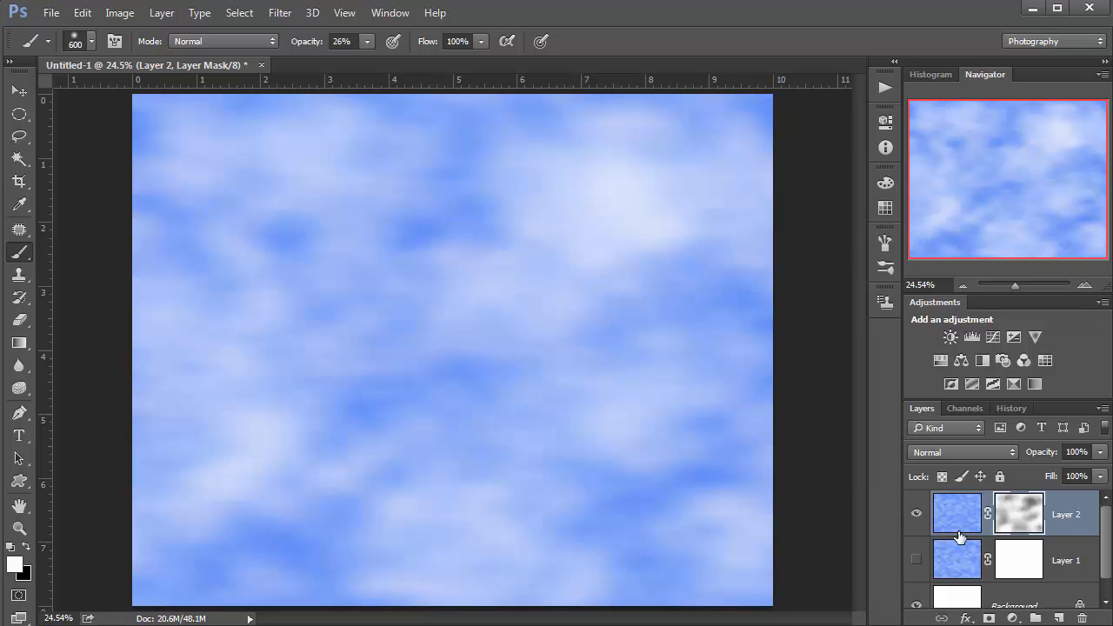
Toggle Layer 1's visibility to compare the sky with and without it, leaving Layer 1 visible and Layer 2 hidden.
left_click(916, 565)
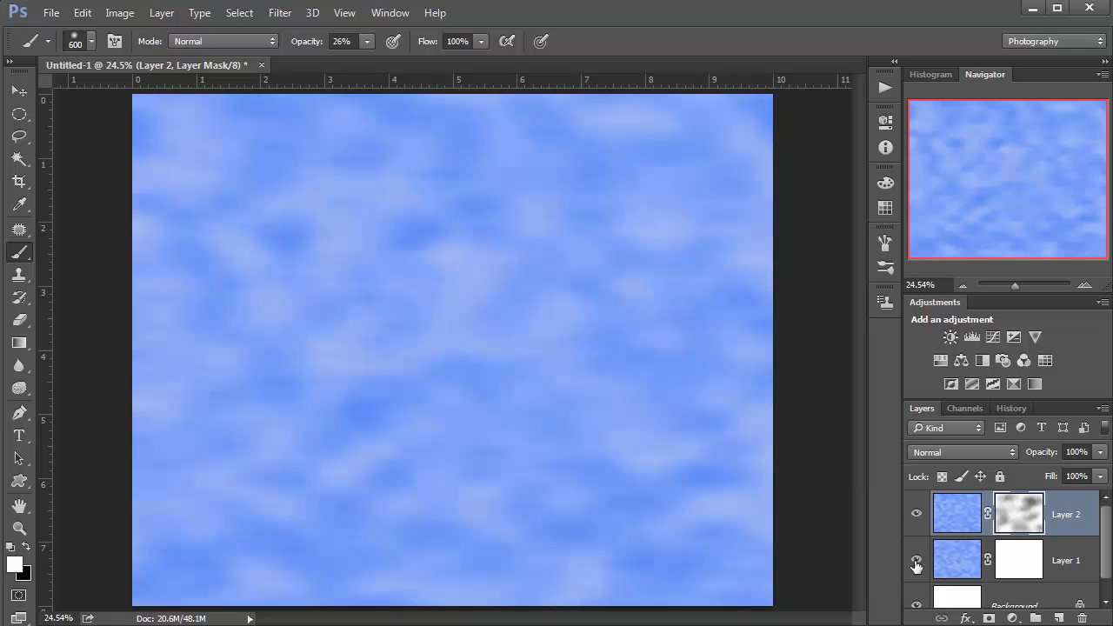
left_click(916, 564)
left_click(916, 565)
left_click(916, 564)
left_click(916, 517)
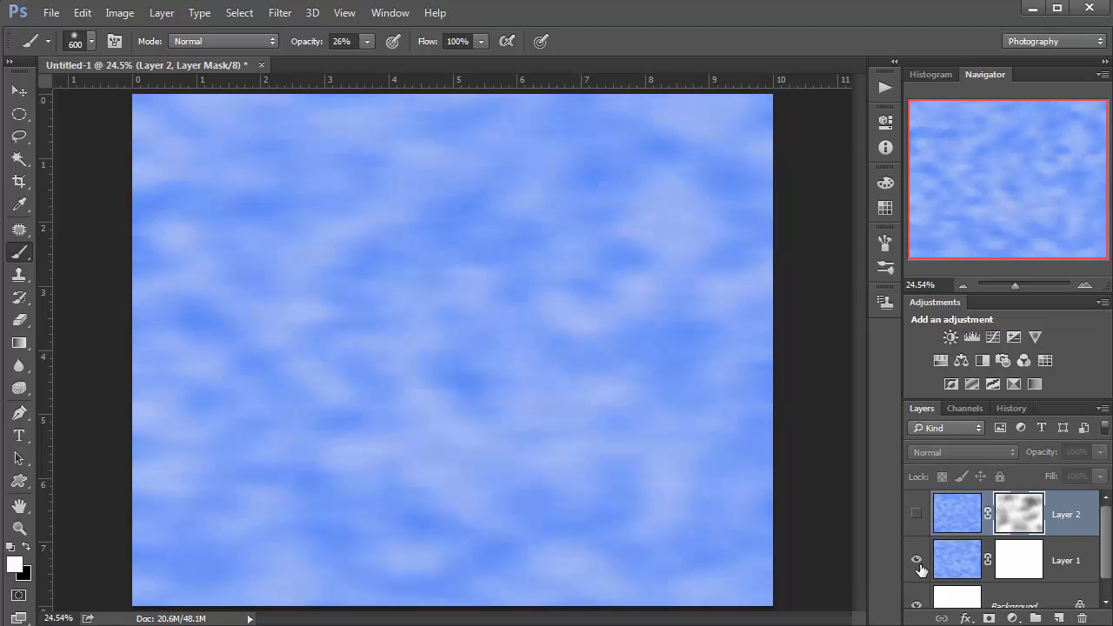
Paint black strokes across Layer 1's mask at 26% brush opacity to form pale cloud areas.
left_click(1022, 564)
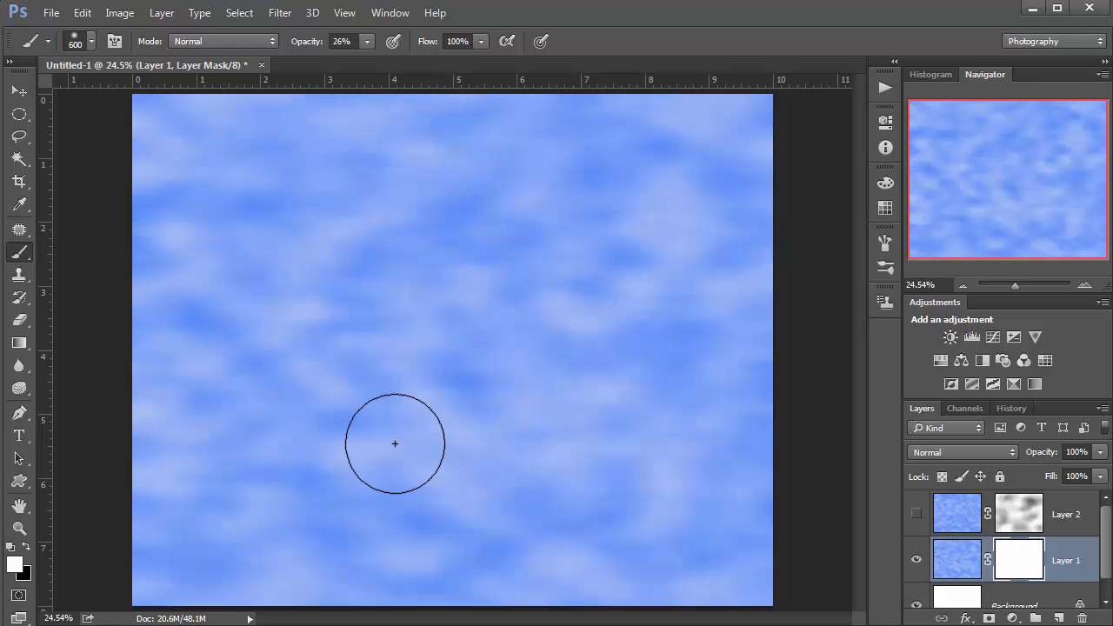
key("x")
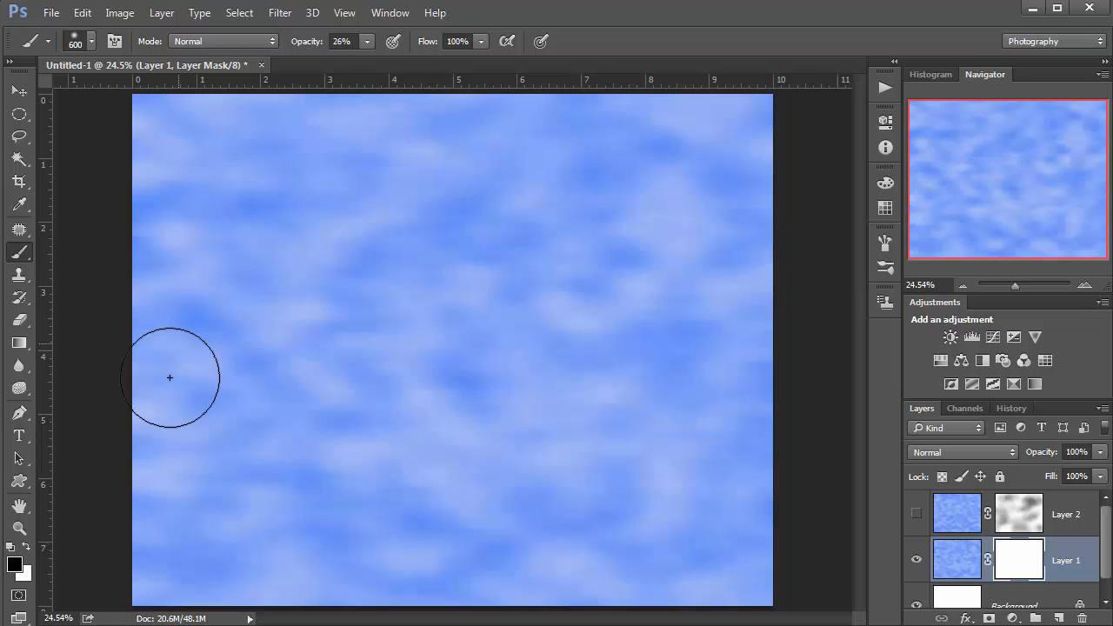
mouse_move(150, 315)
left_mouse_down()
mouse_move(239, 361)
mouse_move(267, 429)
mouse_move(179, 418)
mouse_move(167, 472)
mouse_move(288, 494)
mouse_move(321, 567)
mouse_move(359, 573)
mouse_move(646, 536)
mouse_move(575, 361)
mouse_move(477, 351)
mouse_move(425, 276)
mouse_move(270, 224)
mouse_move(221, 171)
mouse_move(241, 139)
mouse_move(425, 120)
mouse_move(640, 137)
mouse_move(648, 190)
mouse_move(548, 254)
mouse_move(562, 283)
mouse_move(709, 375)
mouse_move(705, 475)
mouse_move(556, 490)
mouse_move(516, 560)
mouse_move(730, 588)
mouse_move(788, 526)
mouse_move(314, 460)
mouse_move(301, 465)
mouse_move(394, 532)
mouse_move(245, 582)
mouse_move(383, 392)
mouse_move(269, 227)
mouse_move(350, 373)
mouse_move(569, 411)
mouse_move(628, 272)
mouse_move(571, 181)
mouse_move(661, 138)
mouse_move(520, 236)
mouse_move(638, 260)
mouse_move(629, 280)
mouse_move(624, 225)
mouse_move(526, 243)
mouse_move(422, 297)
mouse_move(391, 319)
mouse_move(391, 386)
mouse_move(329, 469)
mouse_move(575, 483)
mouse_move(631, 475)
left_mouse_up()
mouse_move(239, 186)
left_mouse_down()
mouse_move(193, 274)
mouse_move(235, 319)
left_mouse_up()
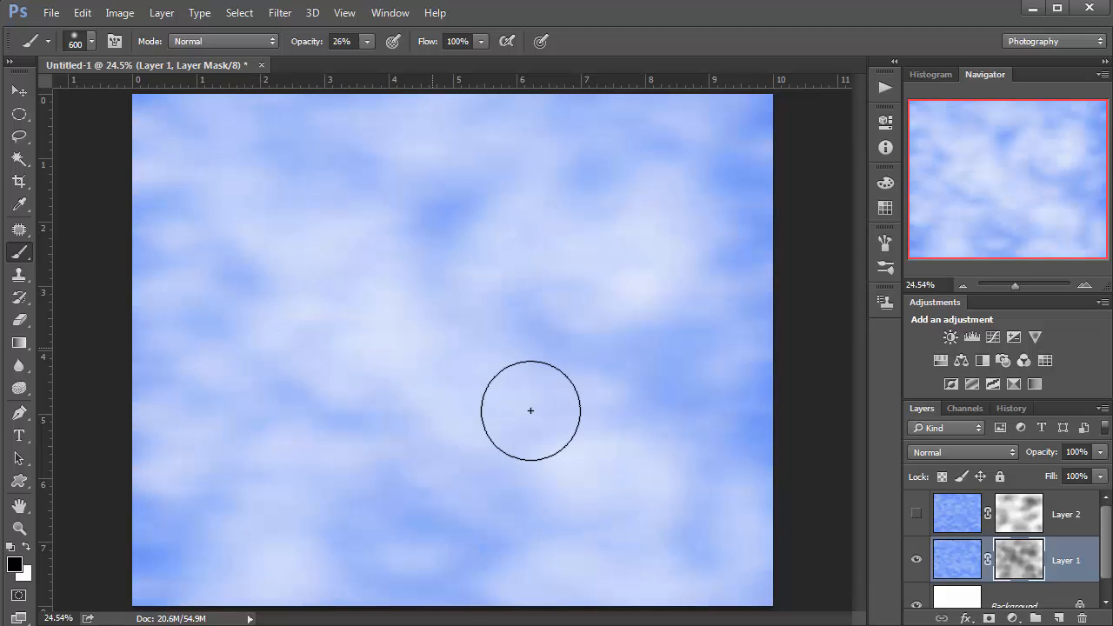
mouse_move(318, 483)
left_mouse_down()
mouse_move(584, 420)
mouse_move(702, 459)
mouse_move(710, 507)
left_mouse_up()
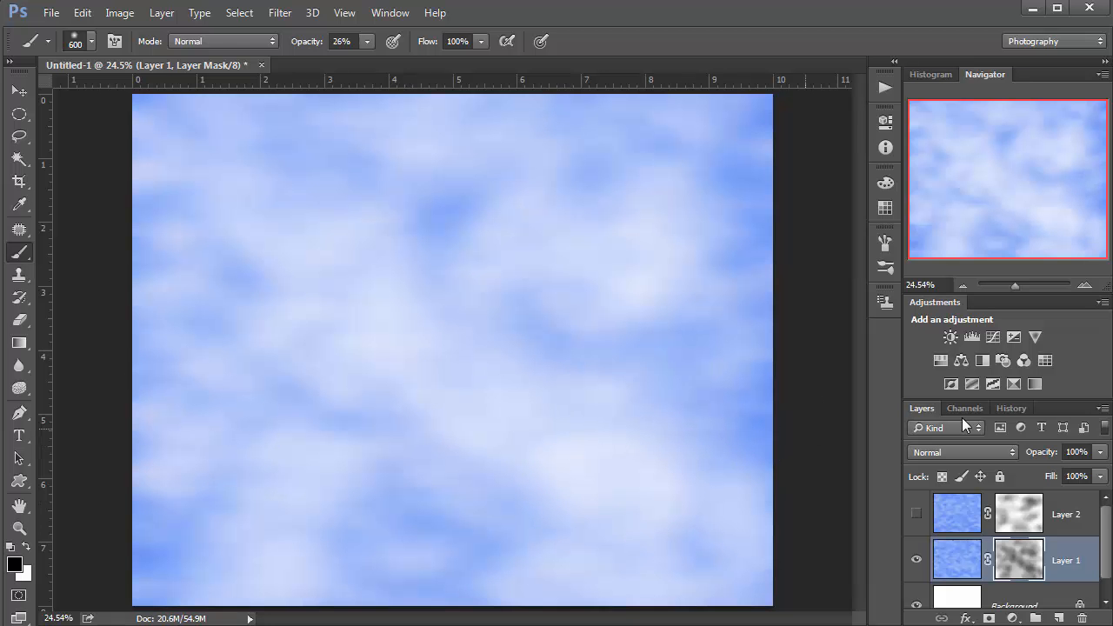
Show Layer 2 and toggle Layer 1's visibility repeatedly to compare the combined clouds, leaving Layer 1 hidden.
left_click(918, 515)
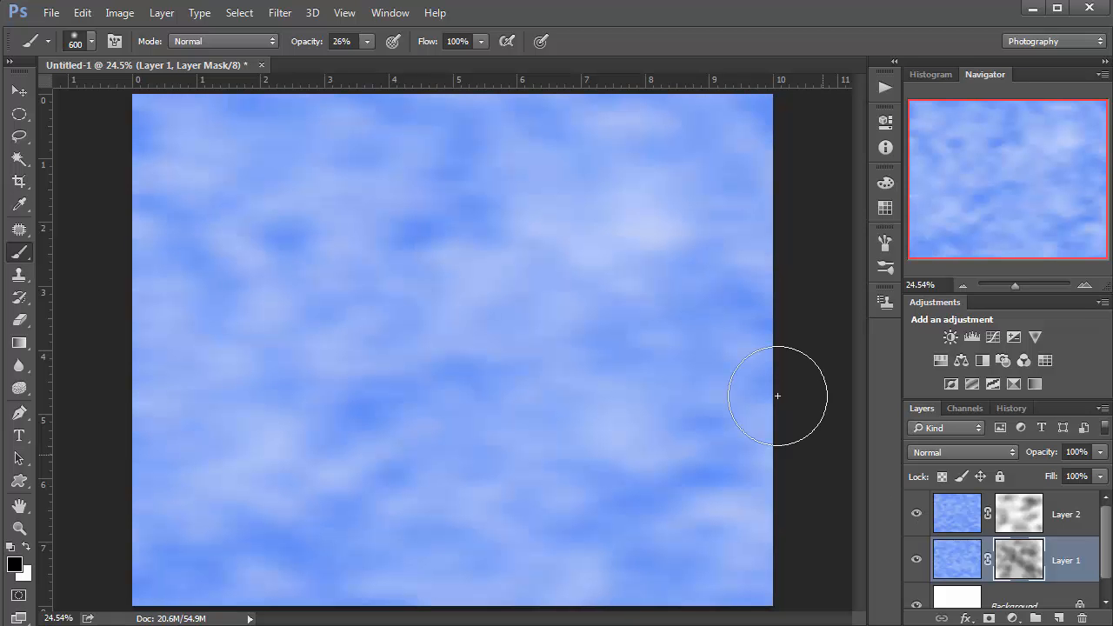
left_click(916, 560)
left_click(915, 563)
left_click(915, 564)
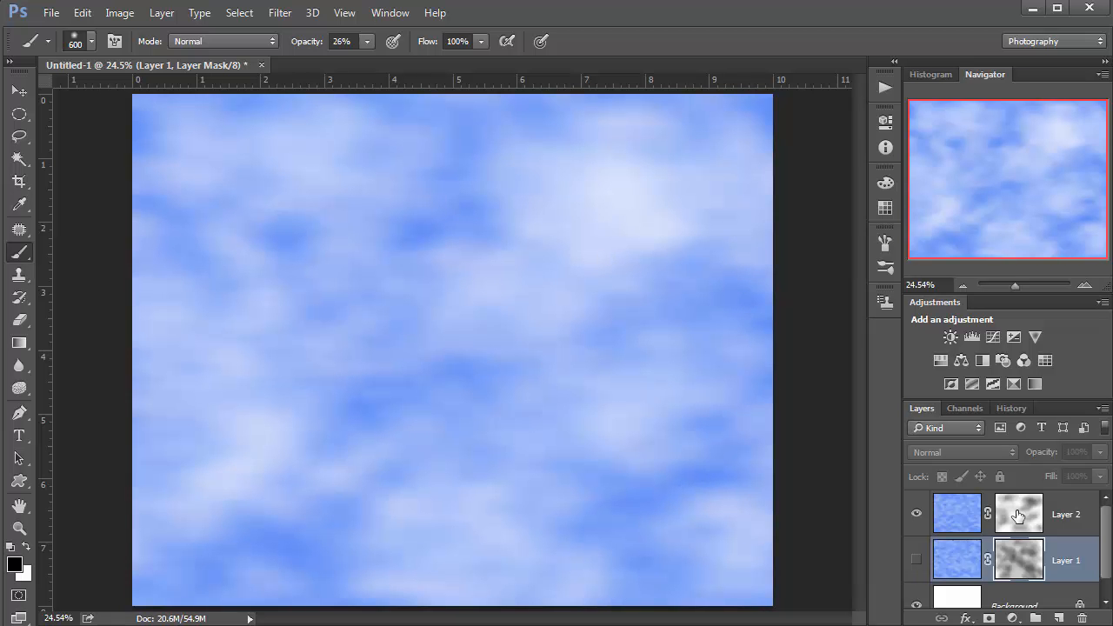
left_click(914, 561)
left_click(913, 562)
left_click(914, 562)
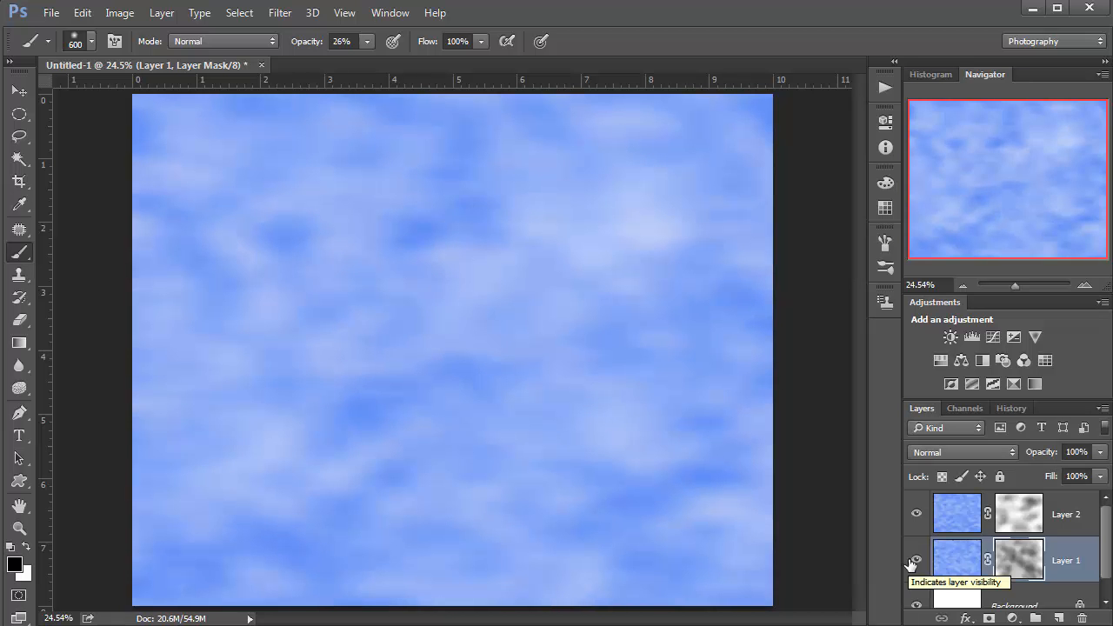
left_click(917, 561)
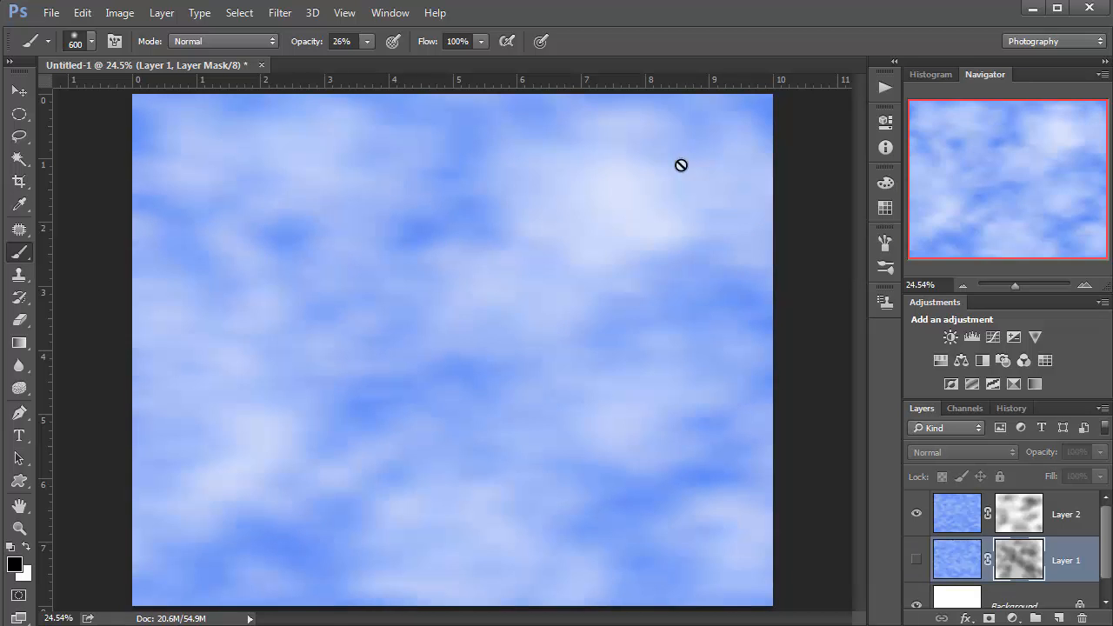
Show Layer 1 and paint white strokes across its mask at 26% brush opacity to restore blue between the clouds.
left_click(1005, 520)
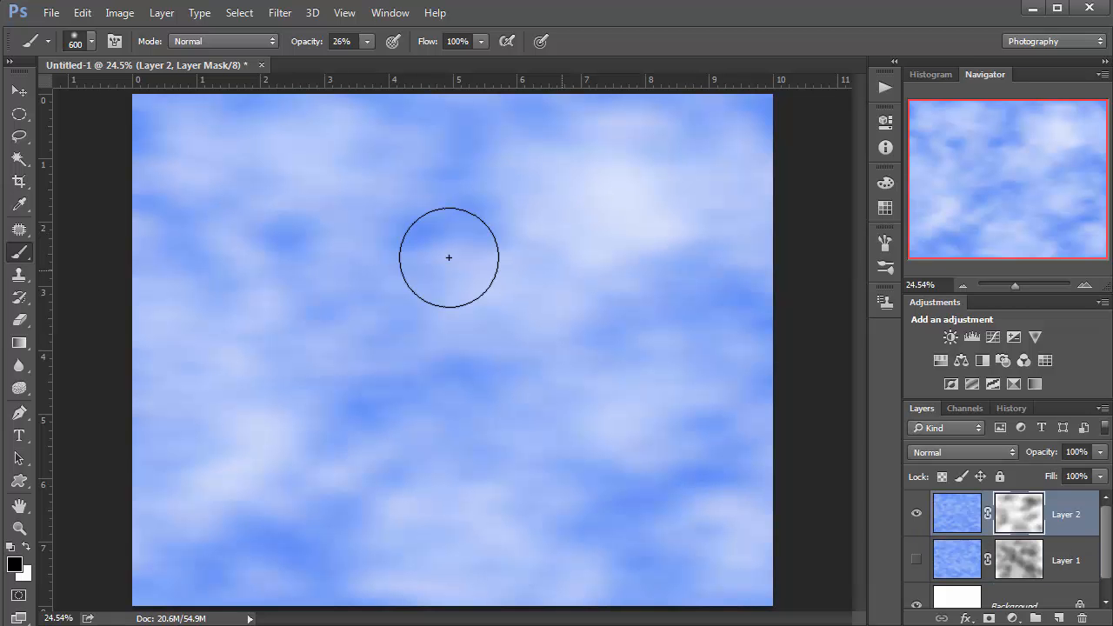
left_click(915, 562)
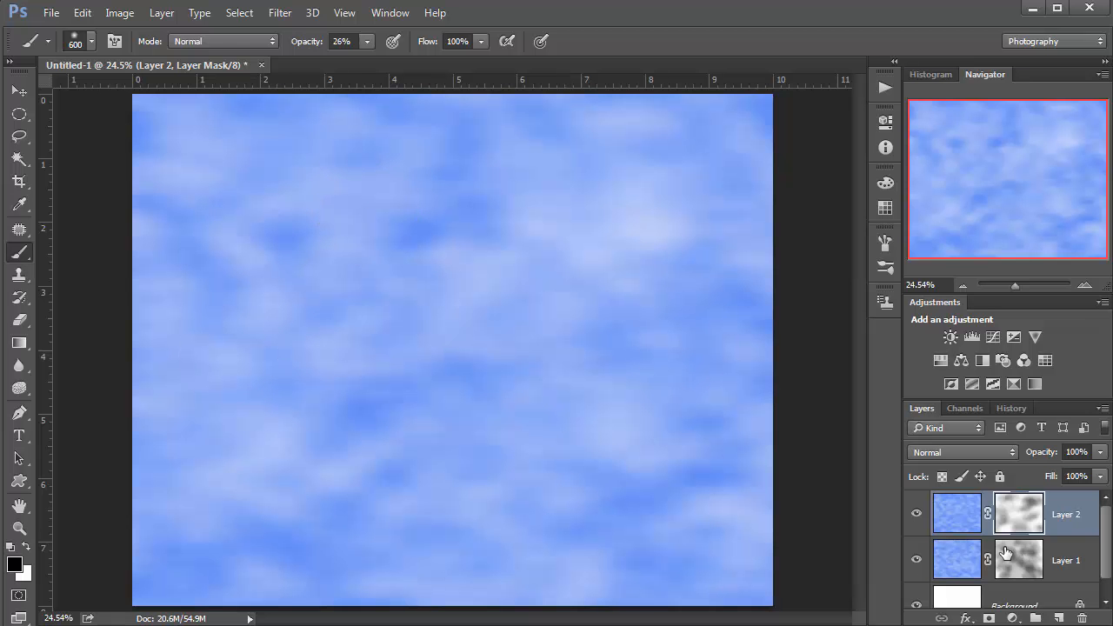
left_click(1028, 566)
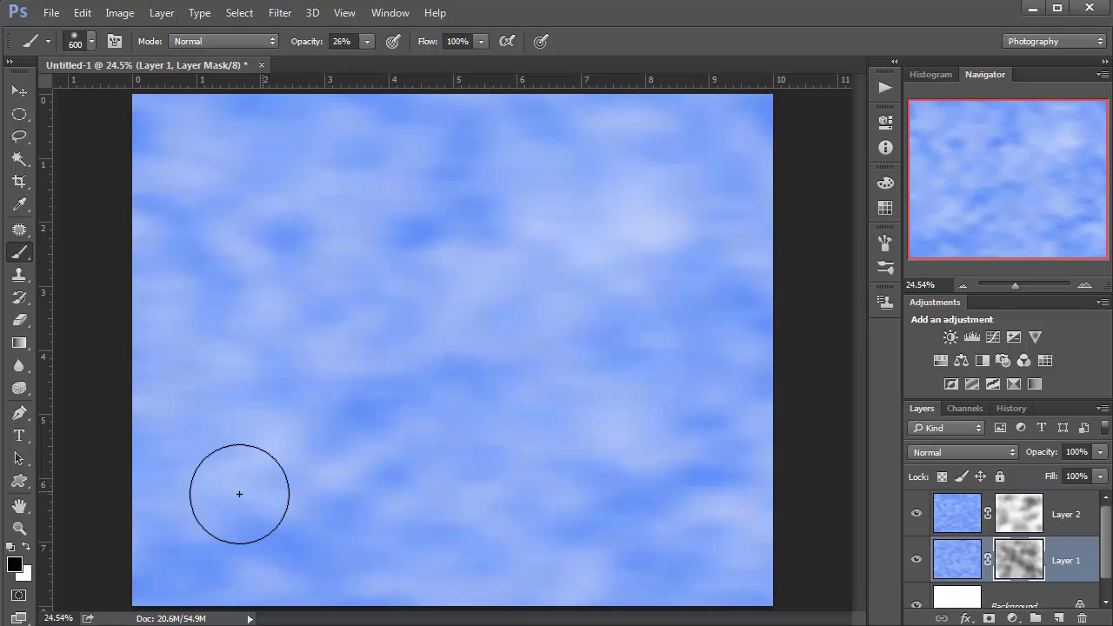
key("x")
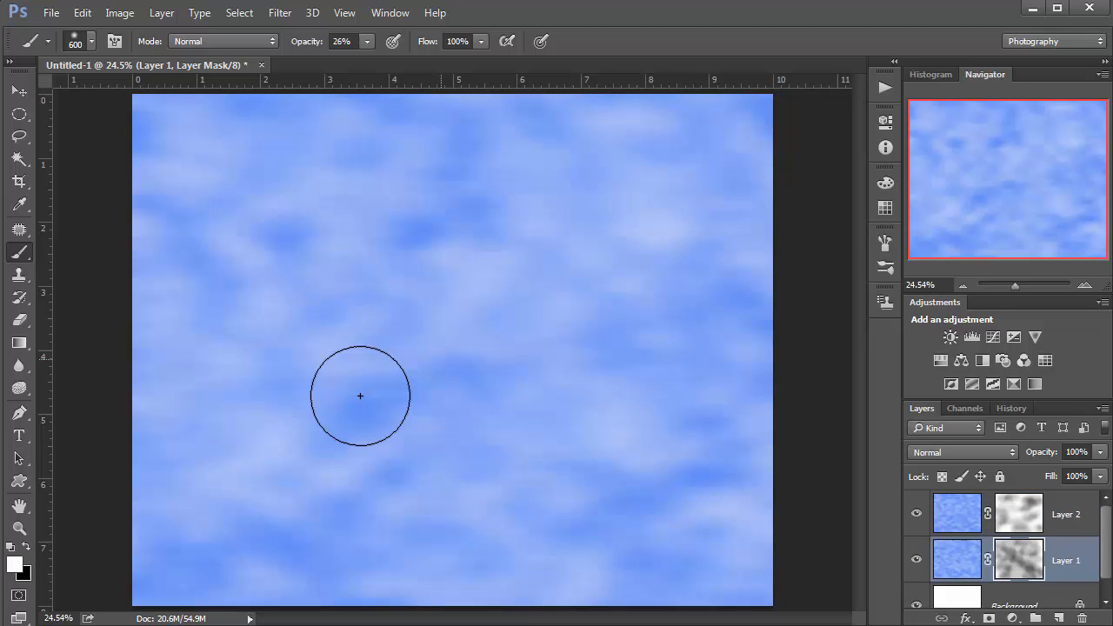
mouse_move(313, 402)
left_mouse_down()
mouse_move(189, 485)
mouse_move(245, 489)
left_mouse_up()
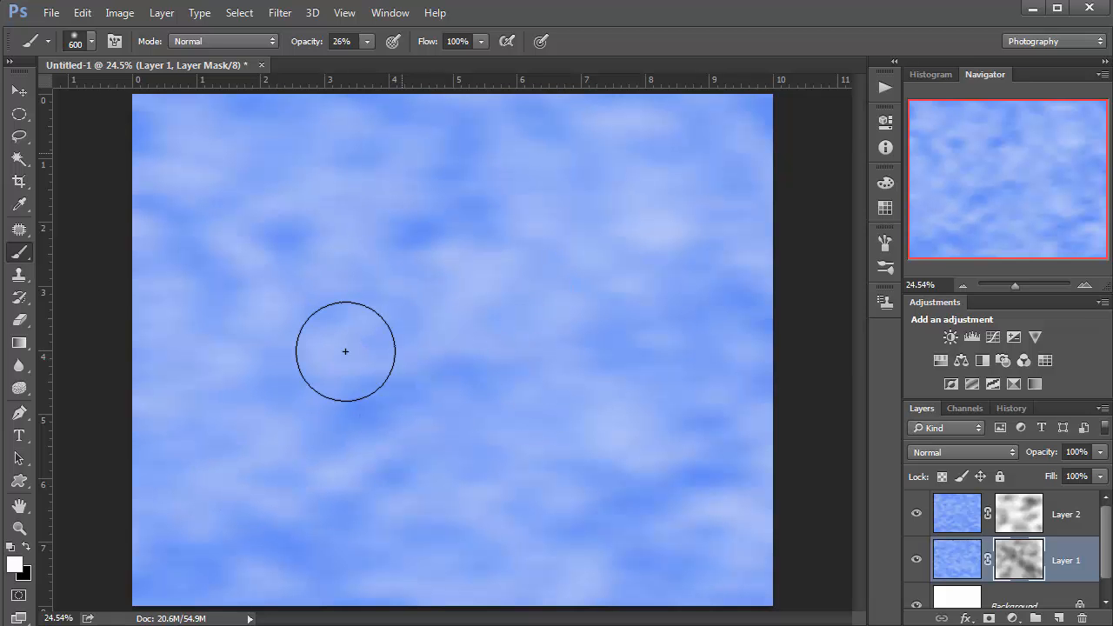
left_click_drag(254, 286, 214, 329)
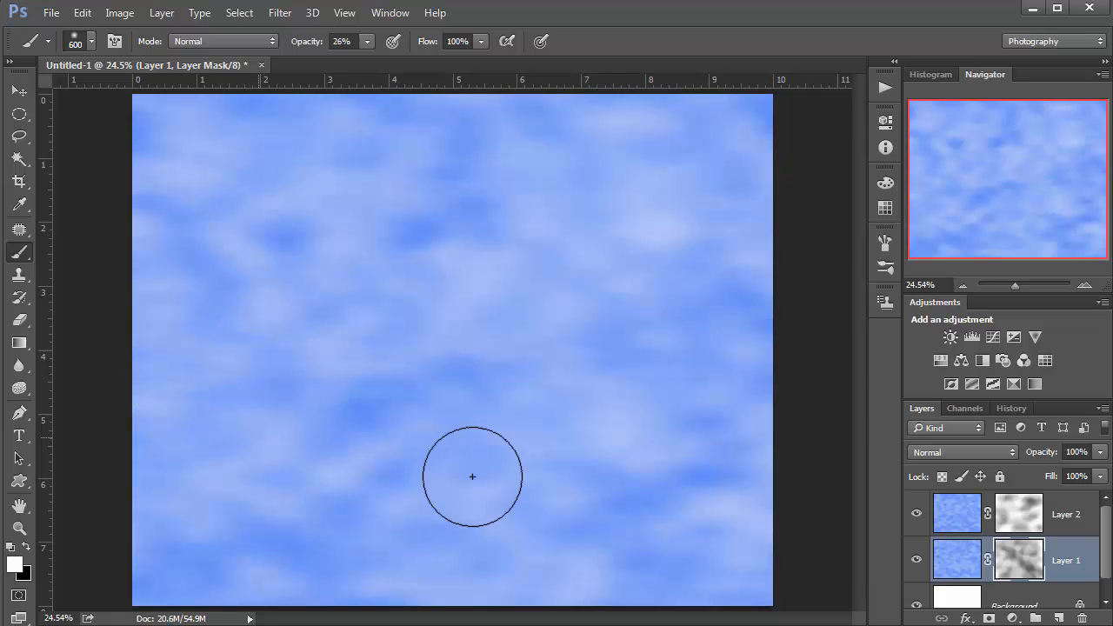
left_click_drag(472, 478, 444, 519)
left_click_drag(507, 565, 546, 543)
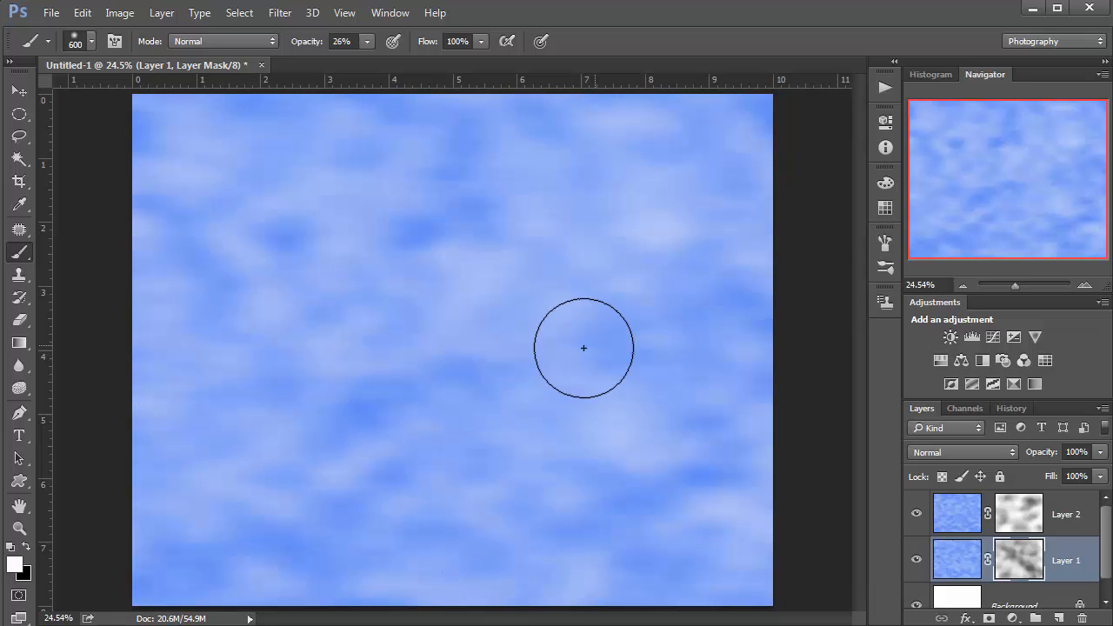
left_click_drag(446, 342, 415, 354)
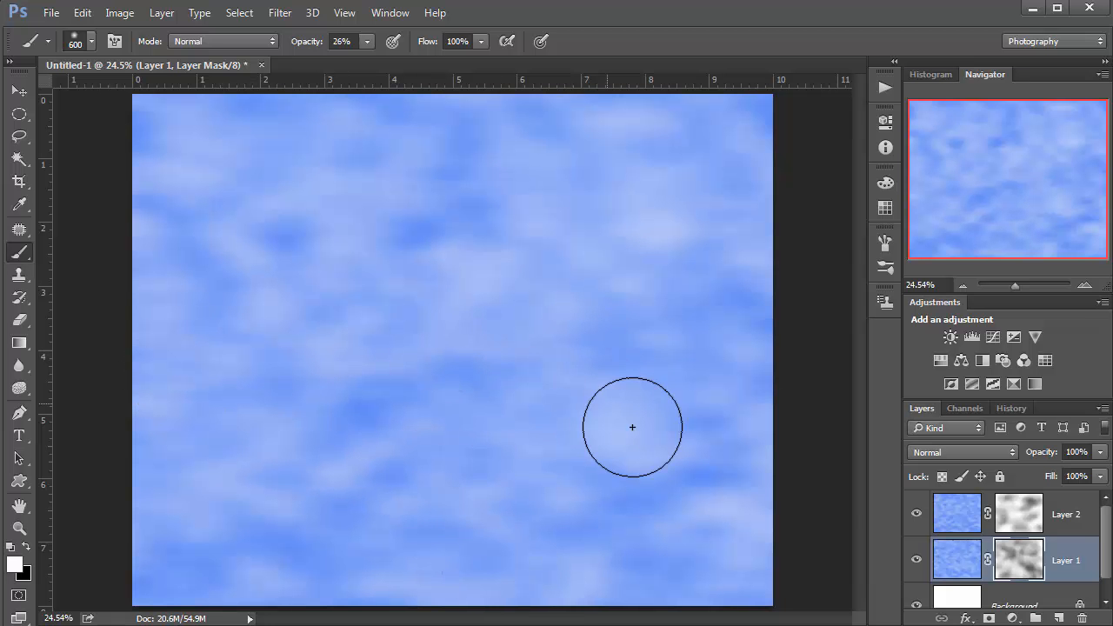
Paint black broadly across Layer 2's mask at 26% brush opacity to widen the pale cloud areas.
left_click(1025, 522)
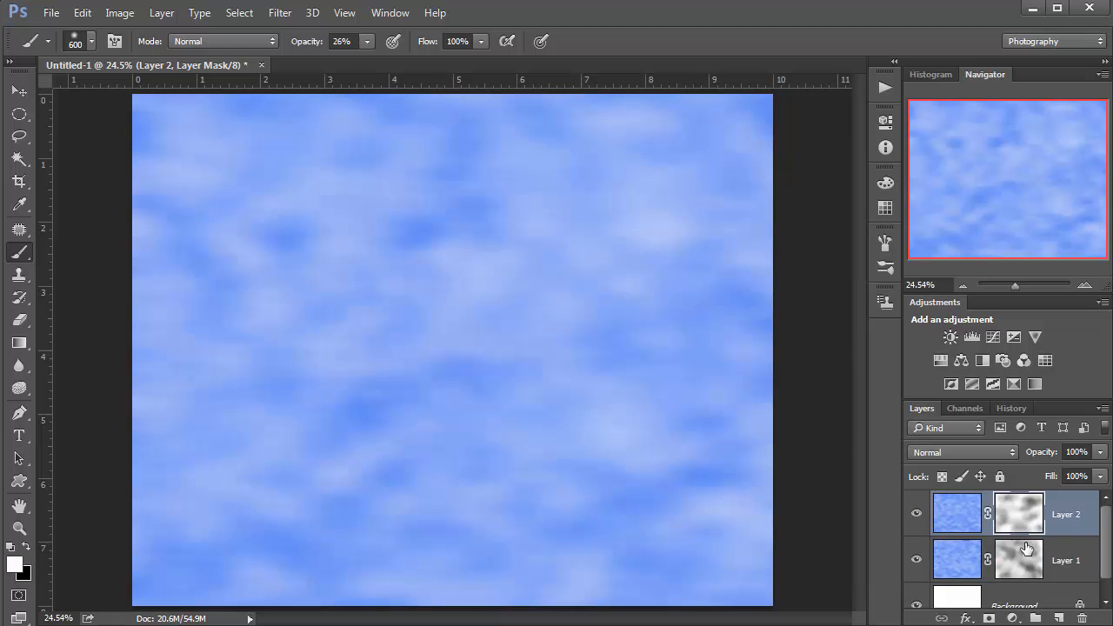
mouse_move(627, 241)
left_mouse_down()
mouse_move(526, 362)
mouse_move(408, 409)
mouse_move(516, 451)
mouse_move(476, 487)
mouse_move(299, 516)
mouse_move(260, 475)
mouse_move(207, 516)
mouse_move(380, 573)
mouse_move(613, 577)
mouse_move(633, 576)
mouse_move(625, 522)
mouse_move(393, 220)
mouse_move(222, 240)
mouse_move(209, 310)
mouse_move(267, 343)
mouse_move(175, 390)
mouse_move(222, 432)
mouse_move(343, 446)
mouse_move(310, 458)
mouse_move(368, 518)
mouse_move(343, 549)
left_mouse_up()
key("x")
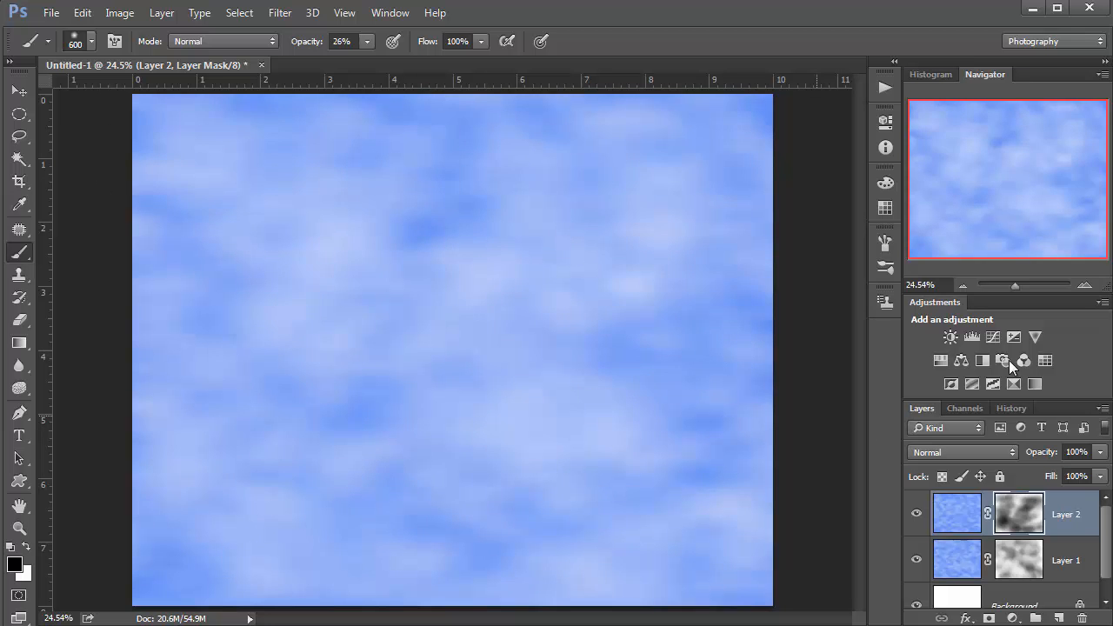
Toggle Layer 1's visibility repeatedly to compare the combined sky with and without it, leaving the layer visible.
left_click(914, 562)
left_click(915, 563)
left_click(914, 563)
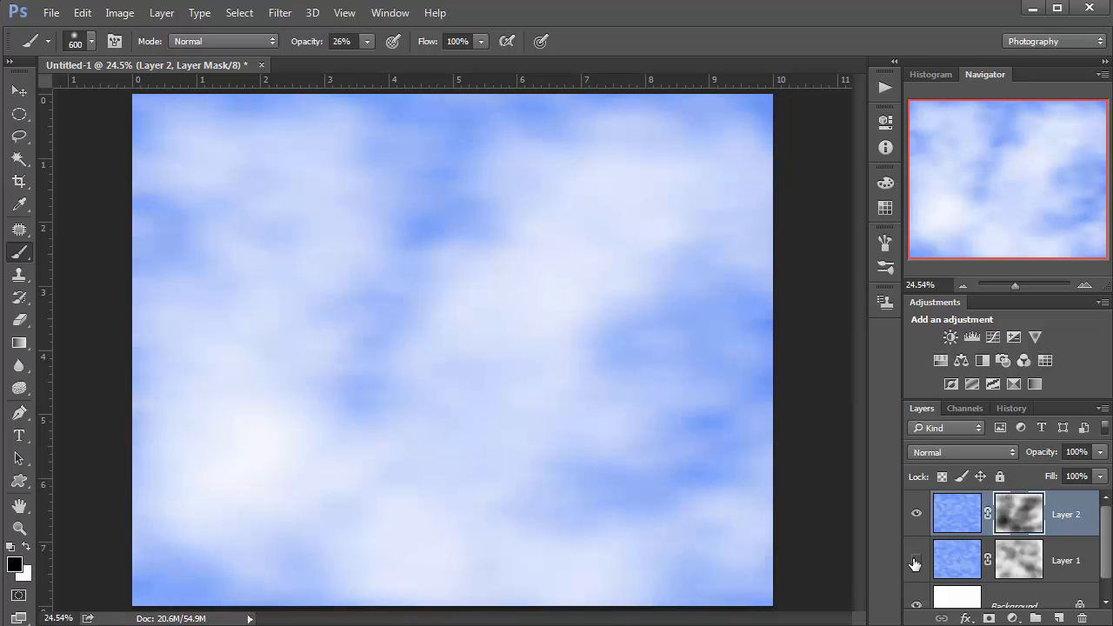
left_click(916, 562)
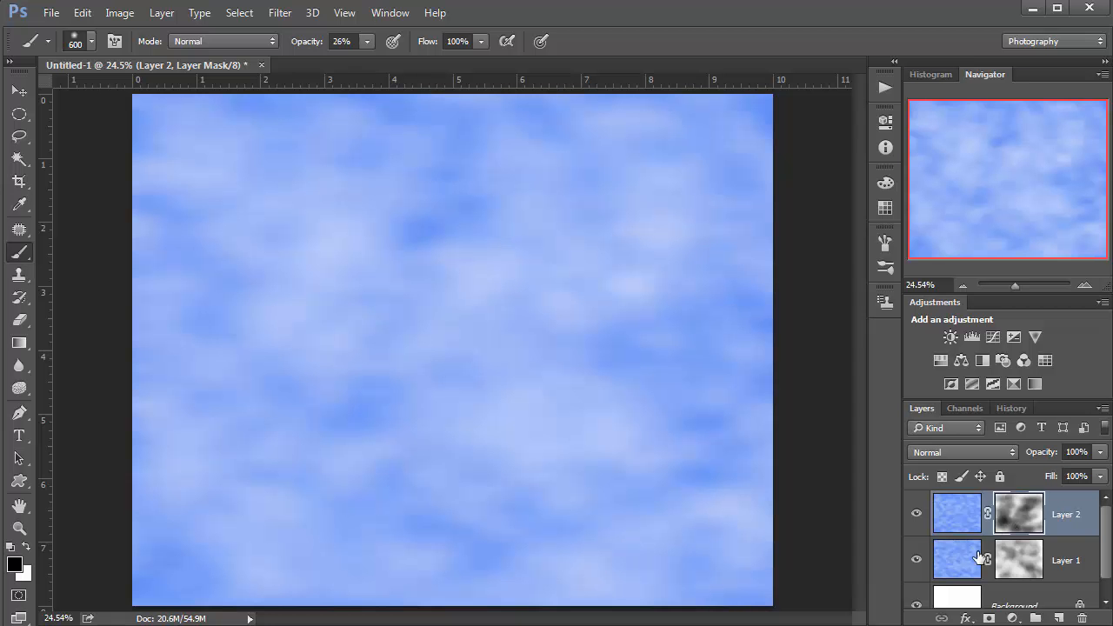
left_click(917, 563)
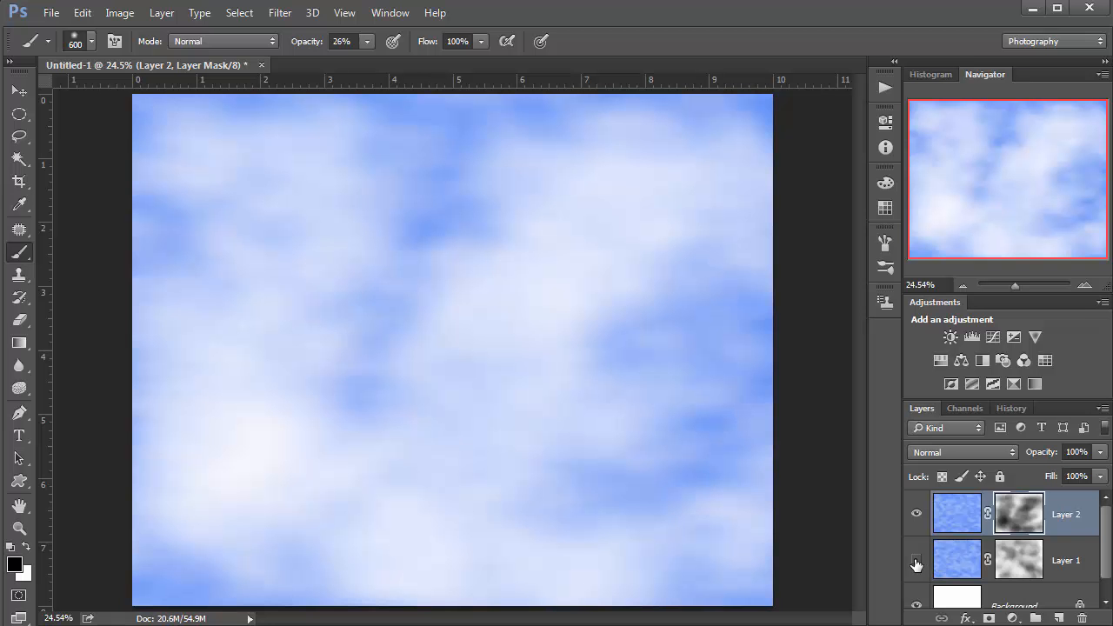
left_click(917, 563)
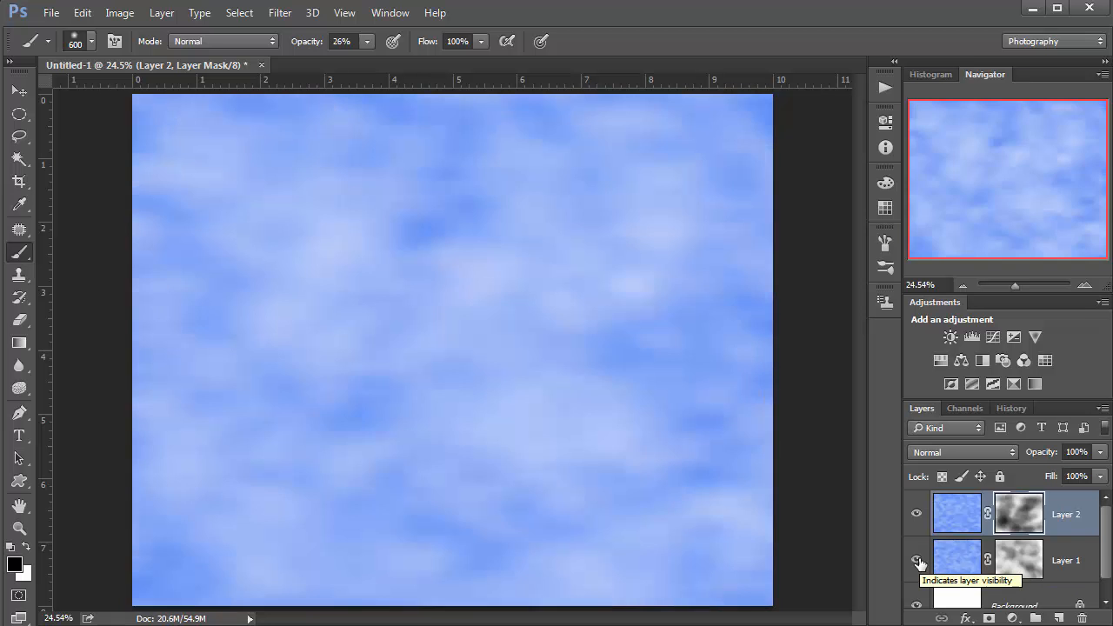
left_click(917, 563)
left_click(918, 562)
left_click(918, 565)
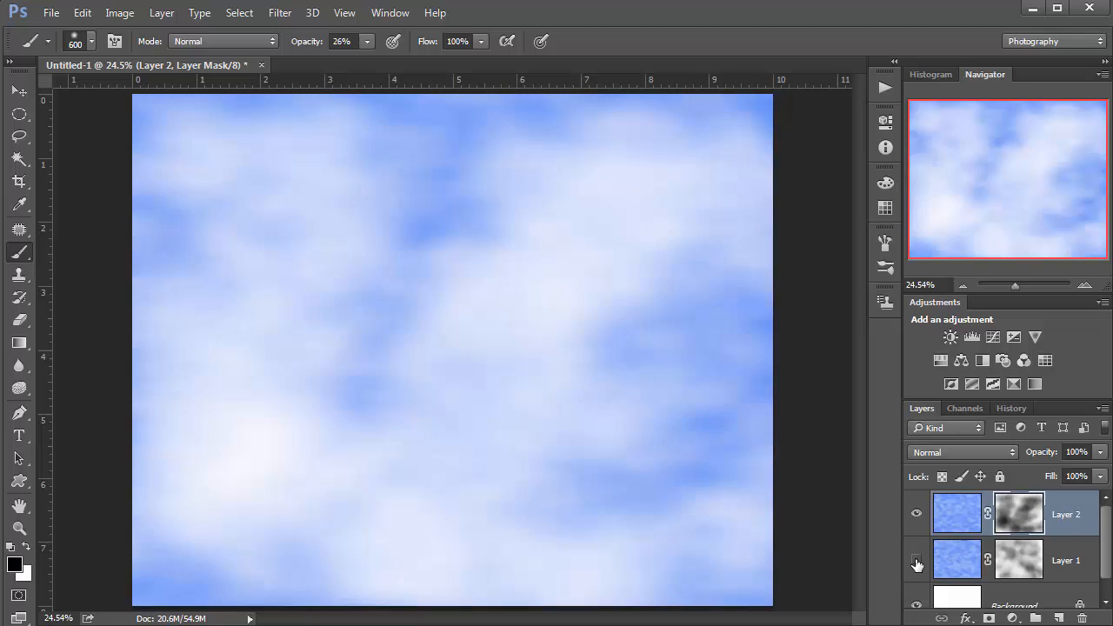
left_click(917, 563)
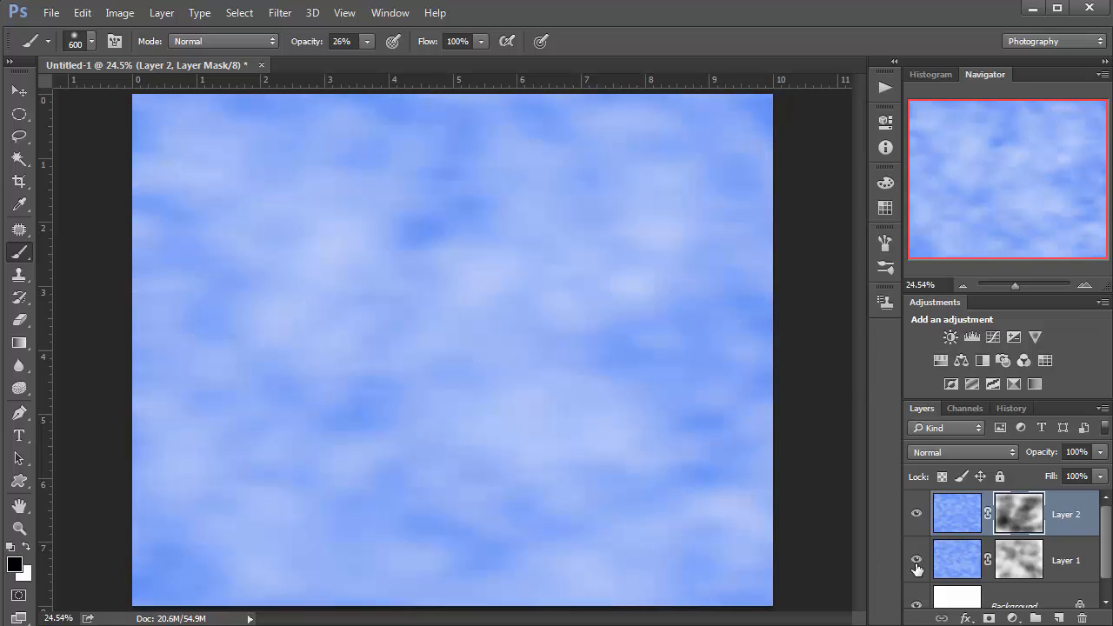
left_click(918, 565)
left_click(918, 564)
Paint more white strokes on Layer 1's mask around the middle and left-center of the sky.
left_click(1035, 566)
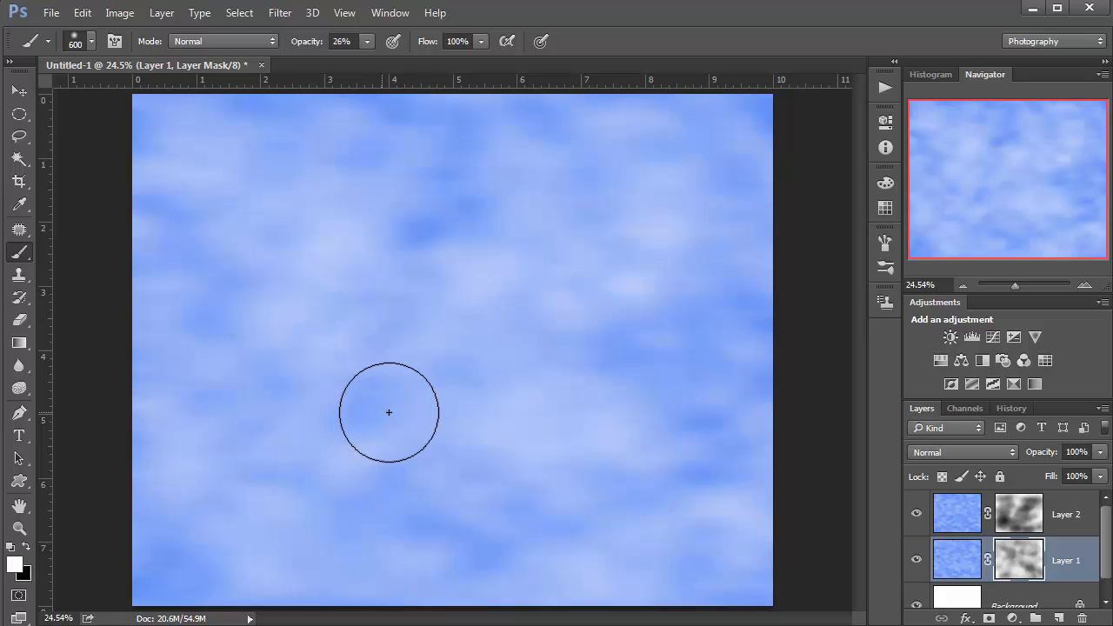
key("x")
left_click_drag(343, 405, 353, 443)
mouse_move(493, 423)
left_mouse_down()
mouse_move(606, 370)
mouse_move(512, 333)
left_mouse_up()
mouse_move(451, 292)
left_mouse_down()
mouse_move(304, 313)
mouse_move(284, 433)
left_mouse_up()
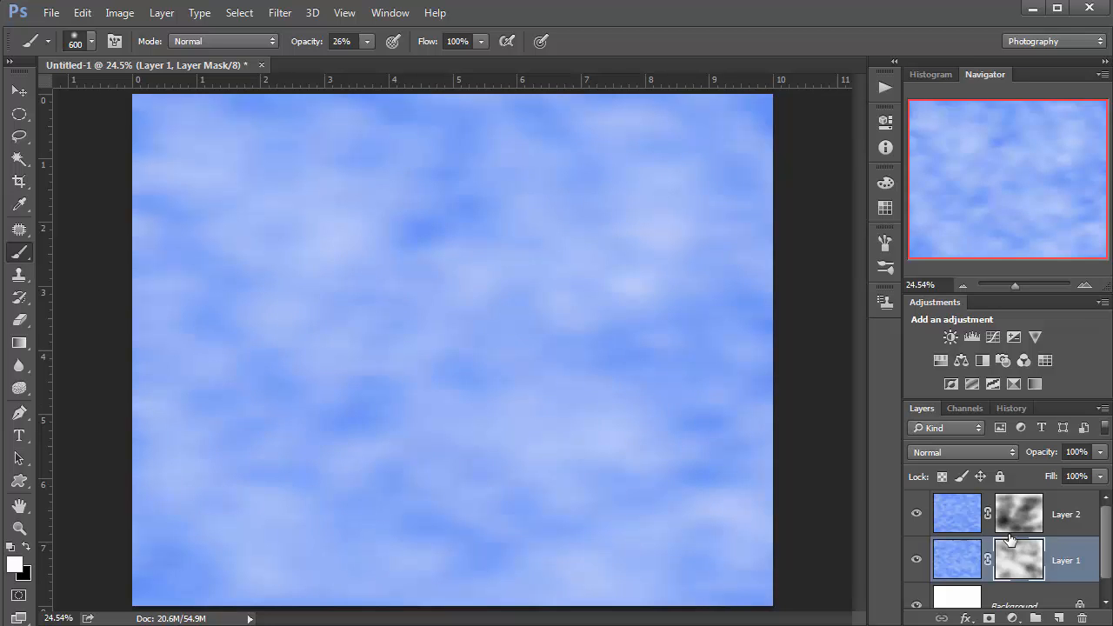
Try the Overlay blend mode on Layer 1 and check Layer 2's blend mode for comparison.
left_click(961, 557)
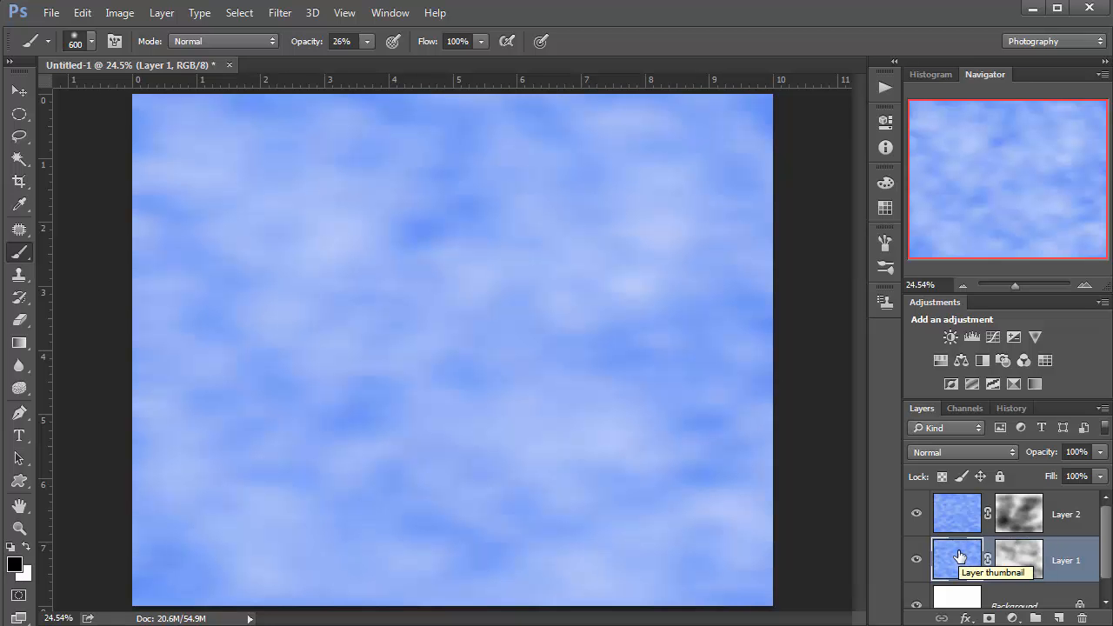
left_click(950, 453)
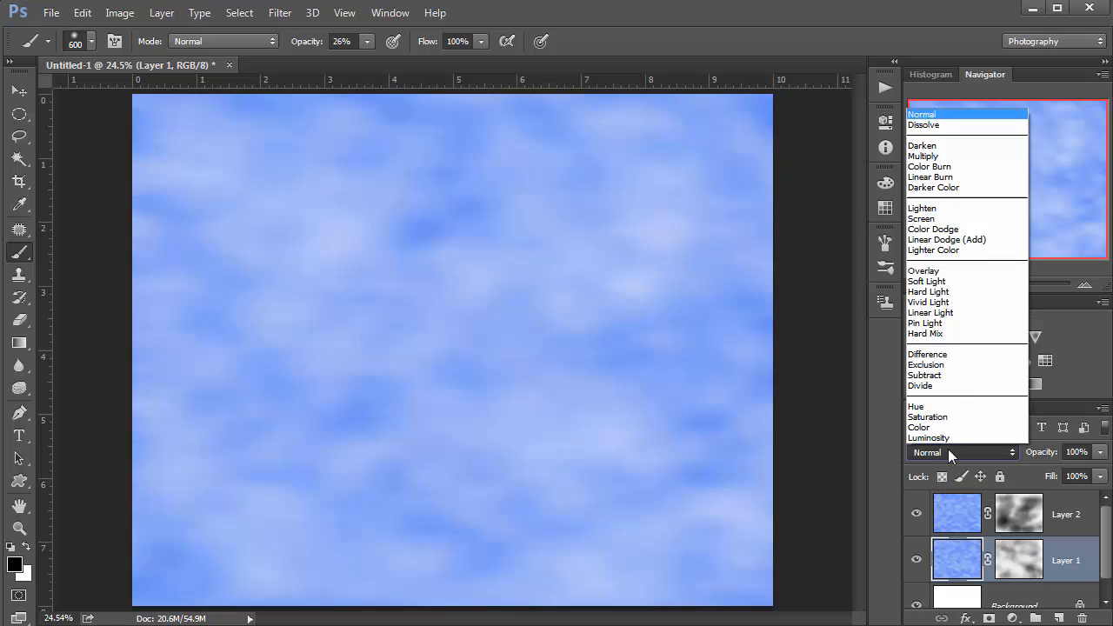
left_click(927, 272)
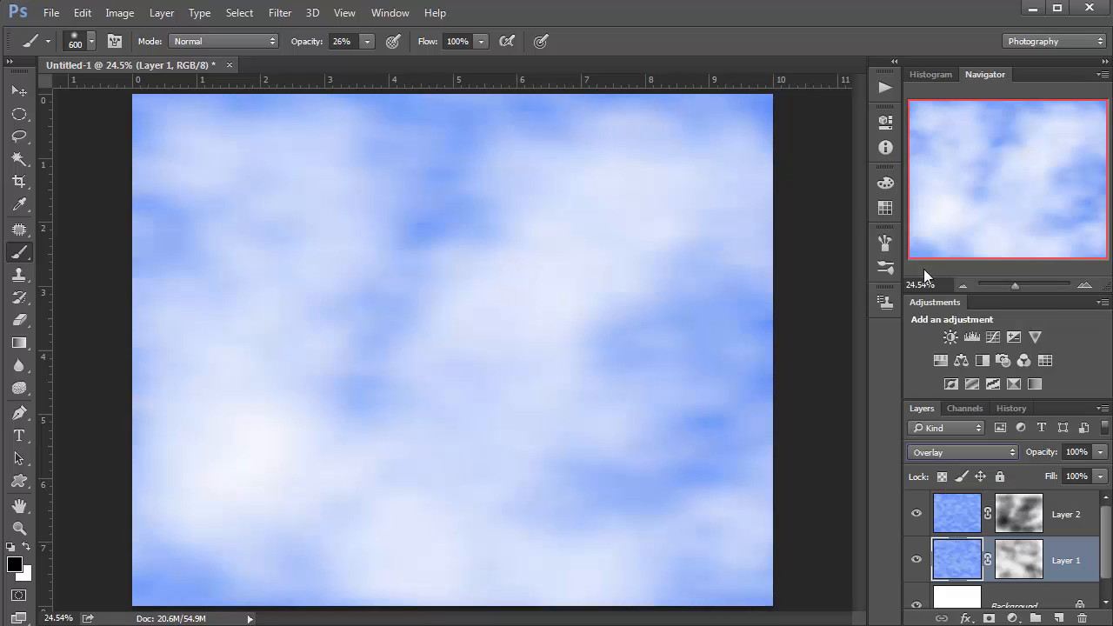
left_click(962, 516)
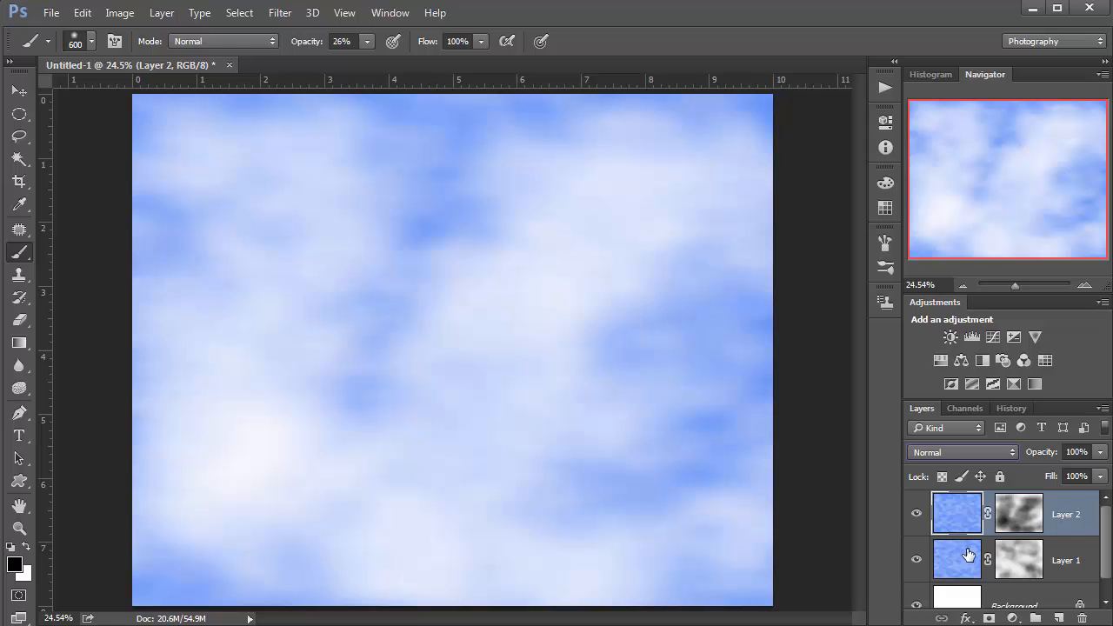
left_click(968, 557)
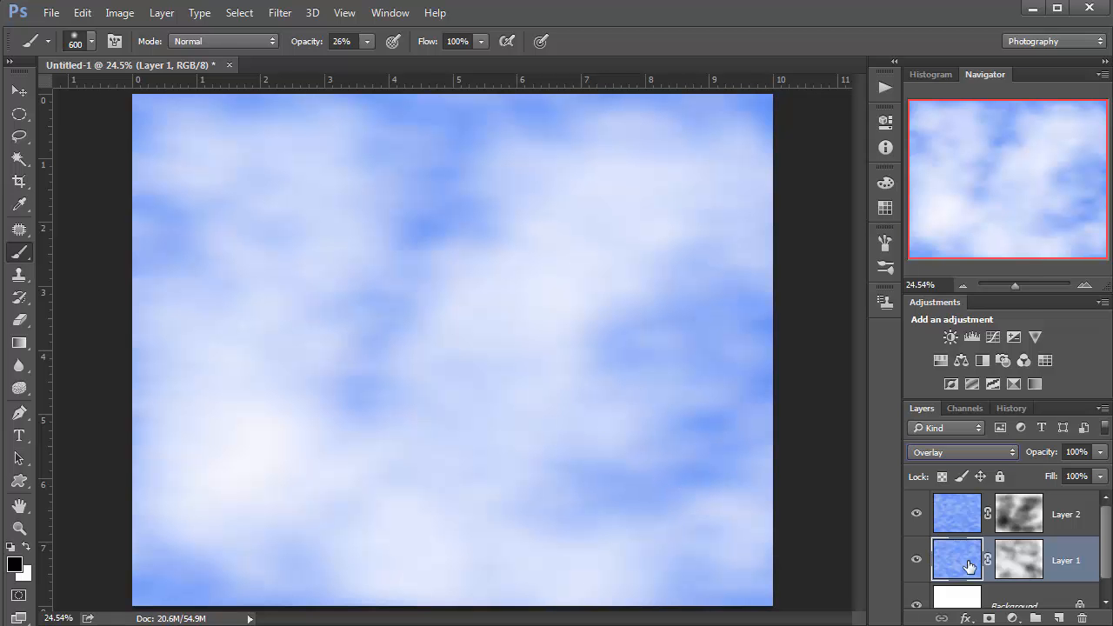
Try the Lighten and Multiply blend modes on Layer 1.
left_click(940, 451)
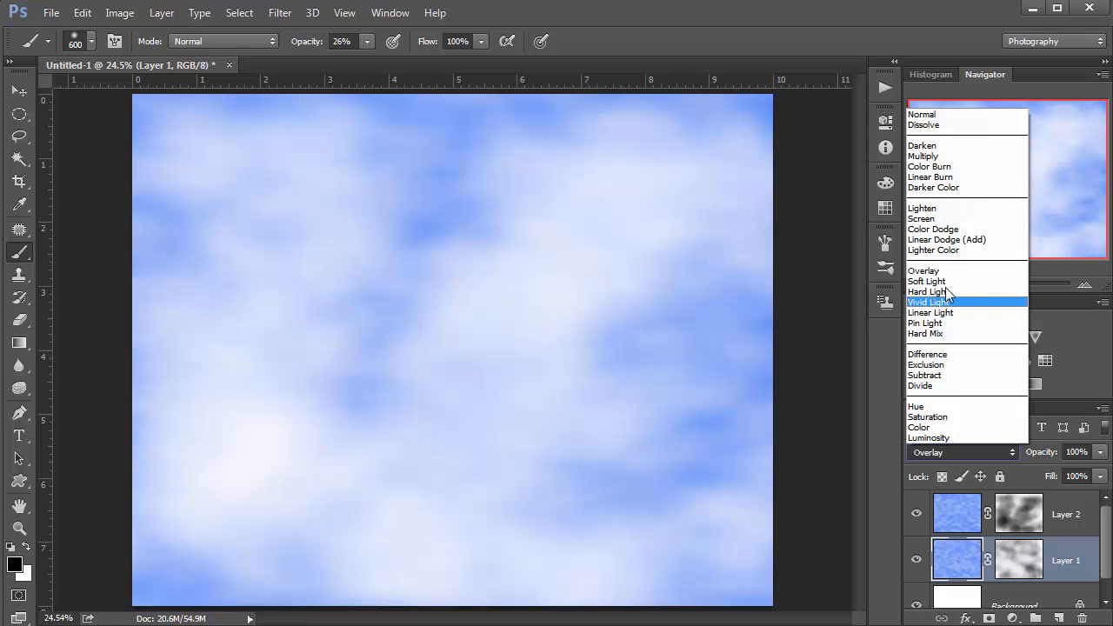
left_click(930, 210)
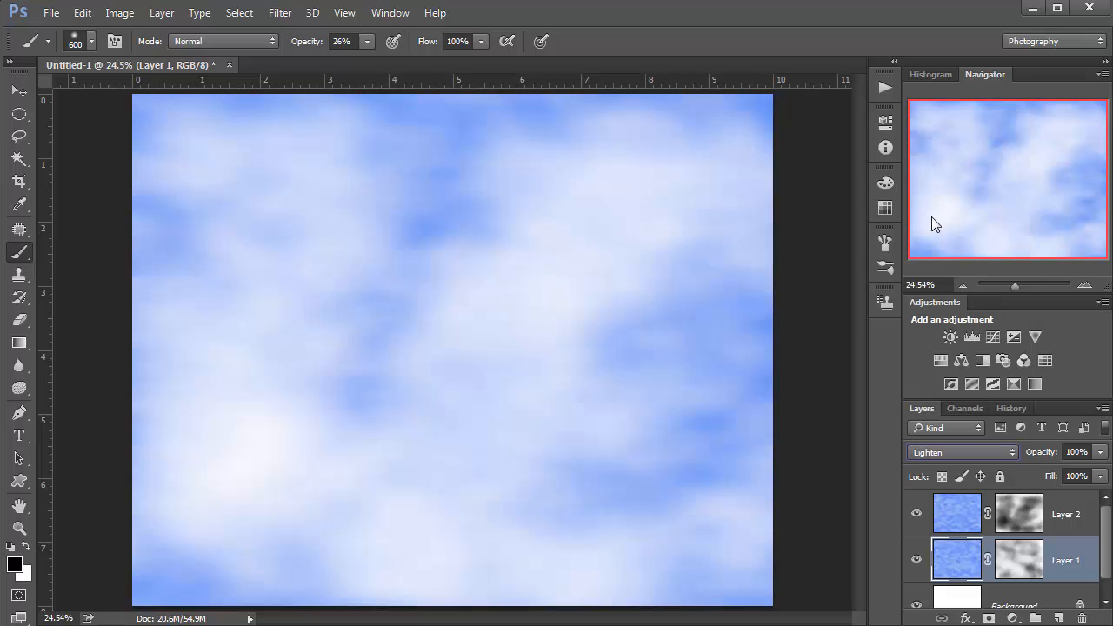
left_click(953, 453)
left_click(935, 153)
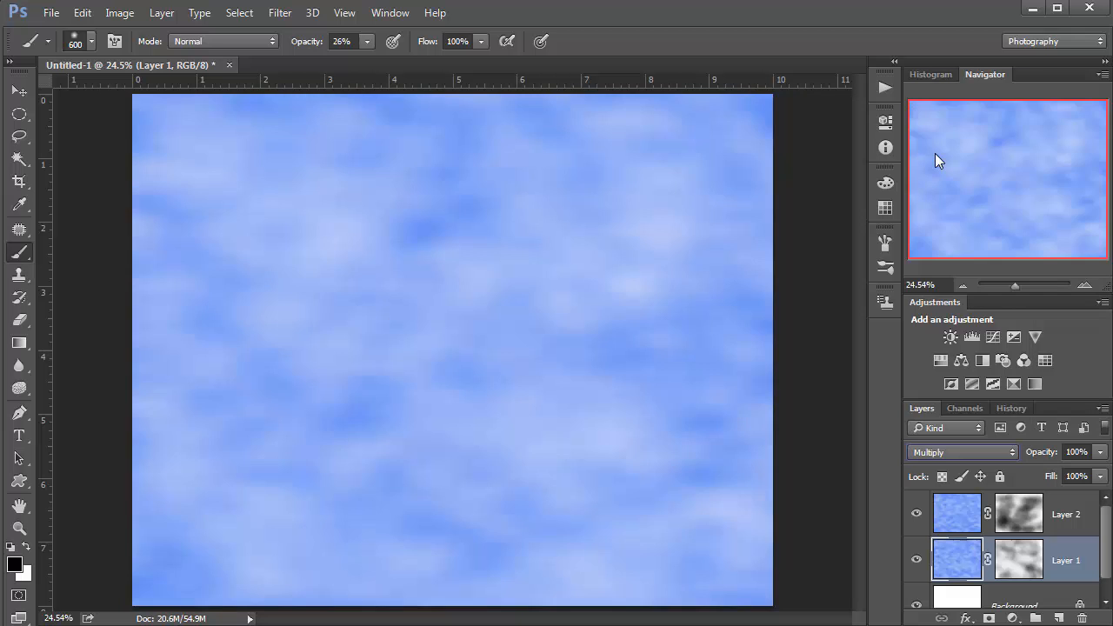
Toggle Layer 1's visibility to compare the clouds with and without its Multiply blending, leaving the layer visible.
left_click(917, 563)
left_click(917, 563)
left_click(917, 563)
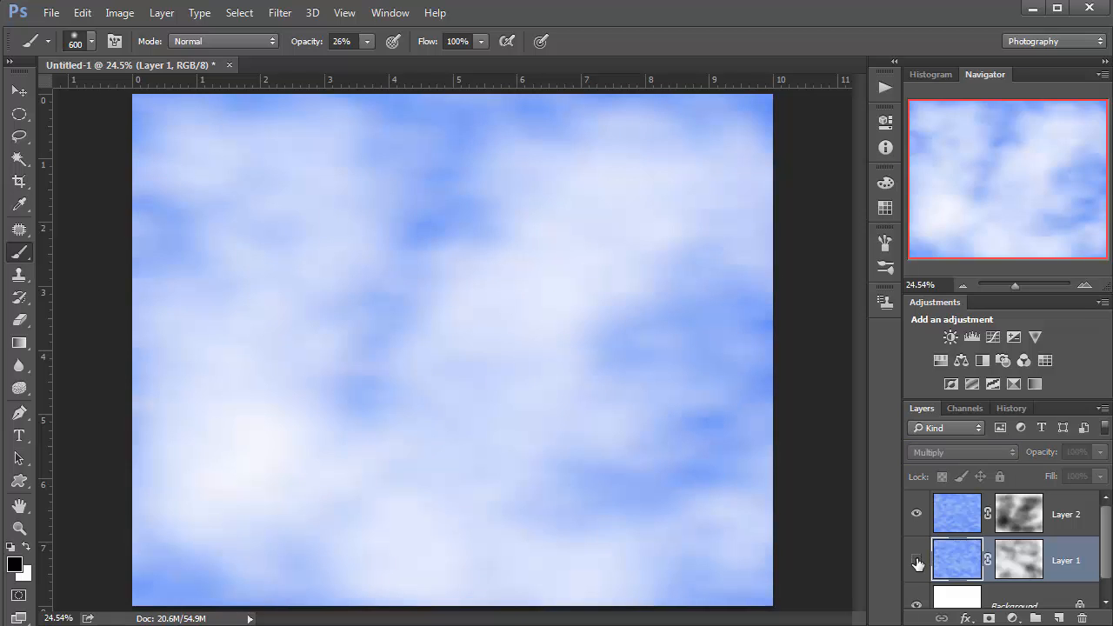
left_click(917, 563)
left_click(917, 563)
left_click(917, 563)
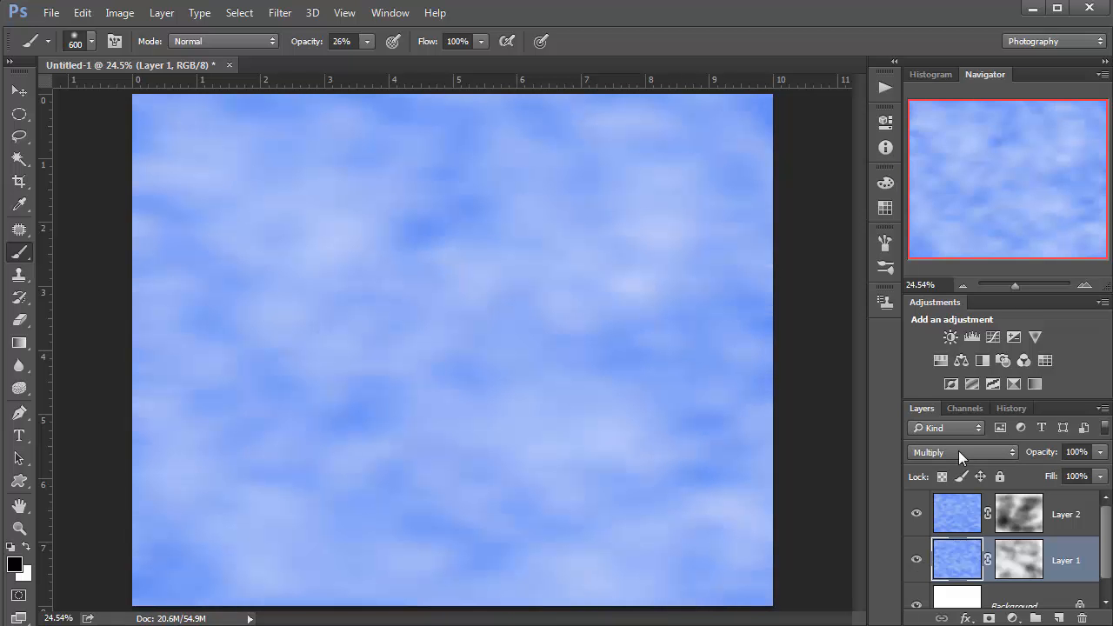
Try Vivid Light on Layer 1 and settle on the Soft Light blend mode.
left_click(959, 450)
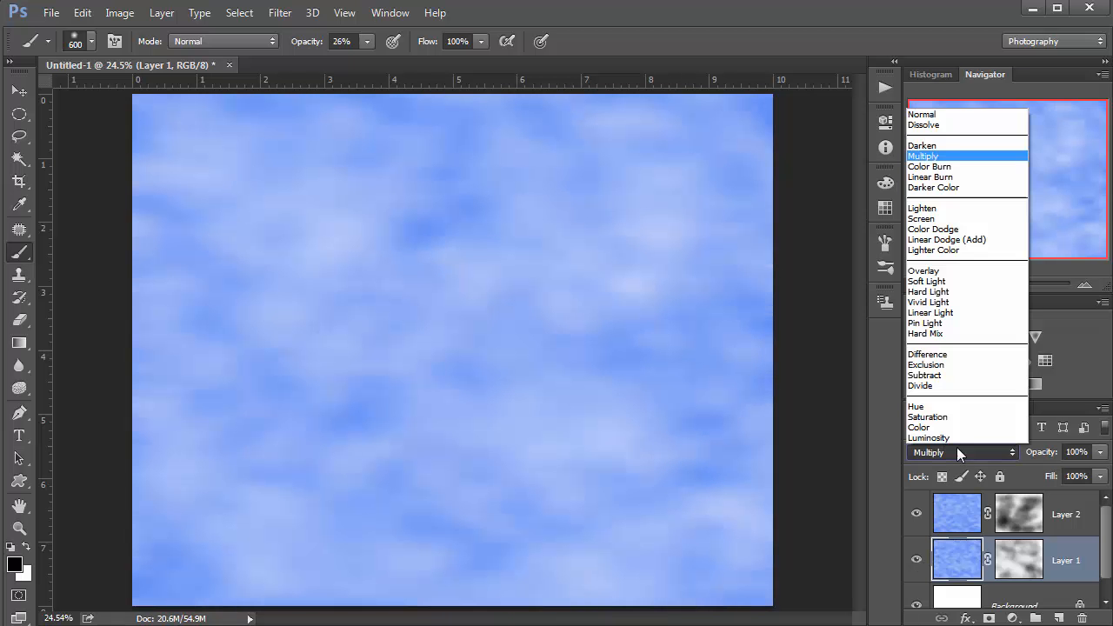
left_click(954, 306)
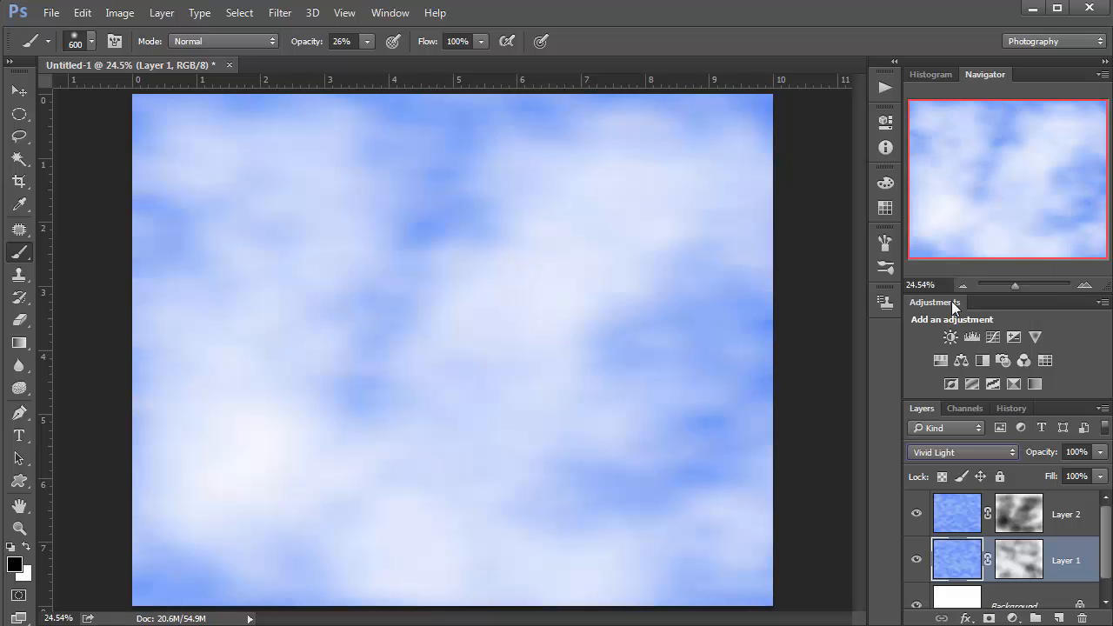
left_click(959, 449)
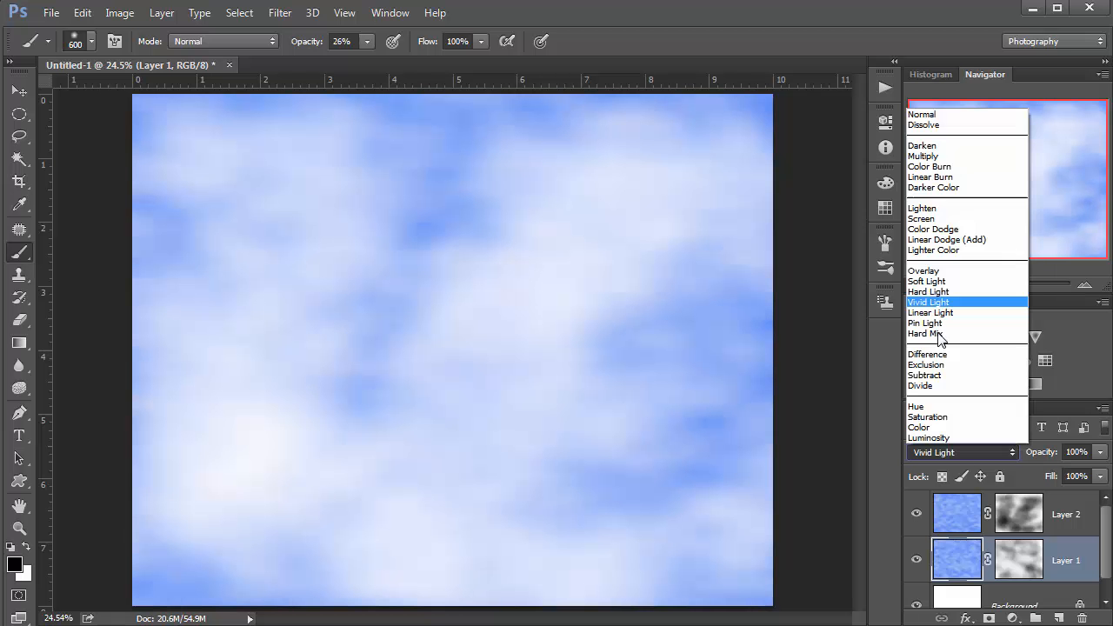
left_click(933, 282)
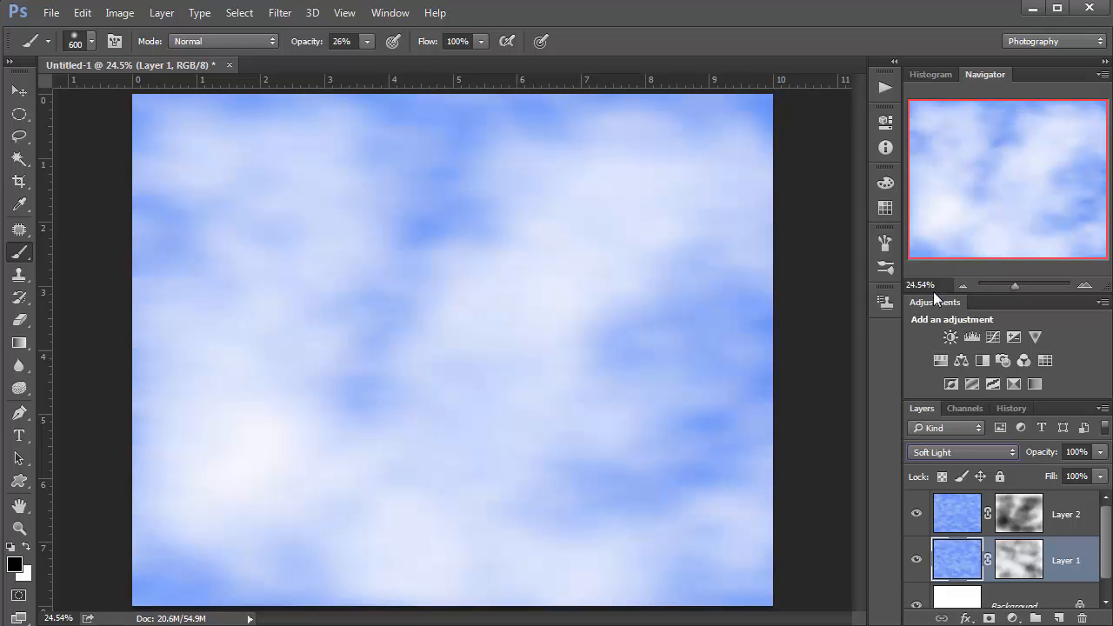
Activate Layer 1's mask and switch the brush color to white.
left_click(1011, 559)
key("x")
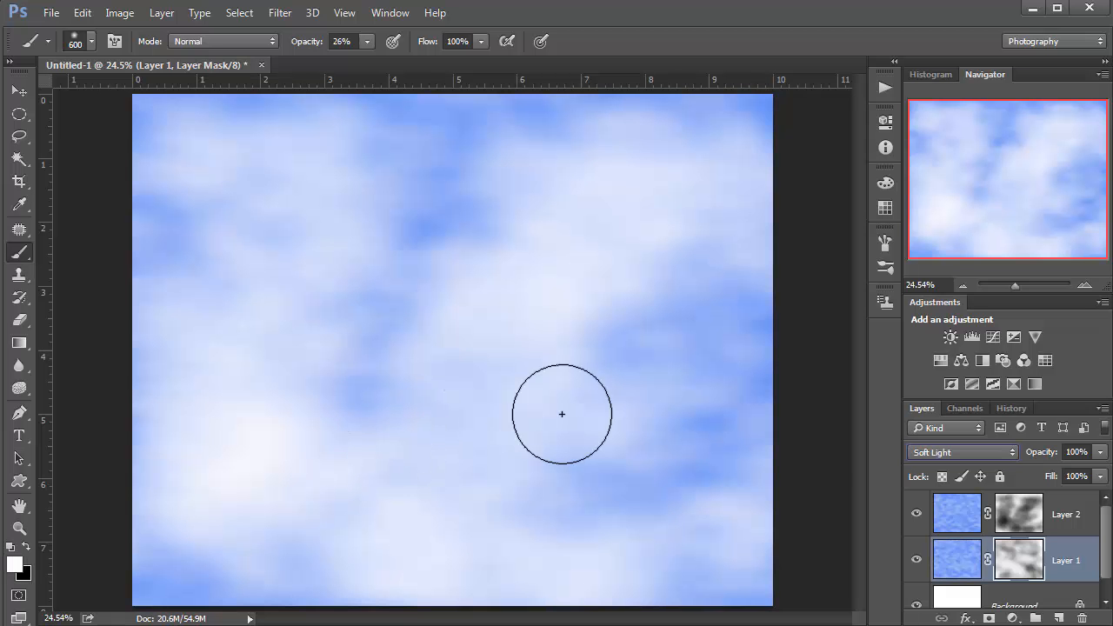
key("x")
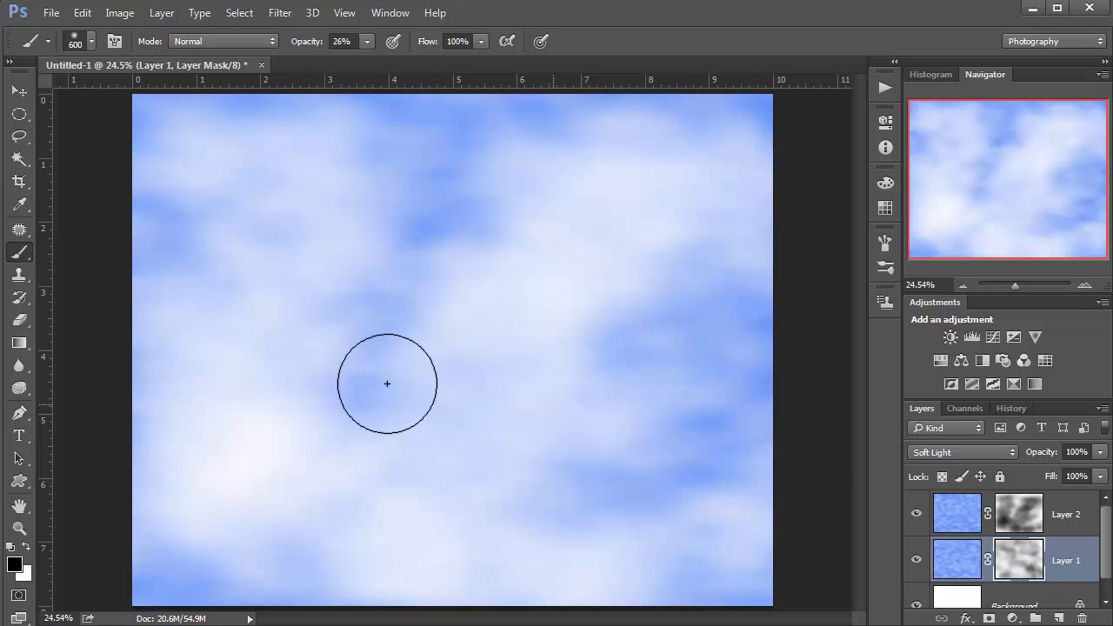
key("x")
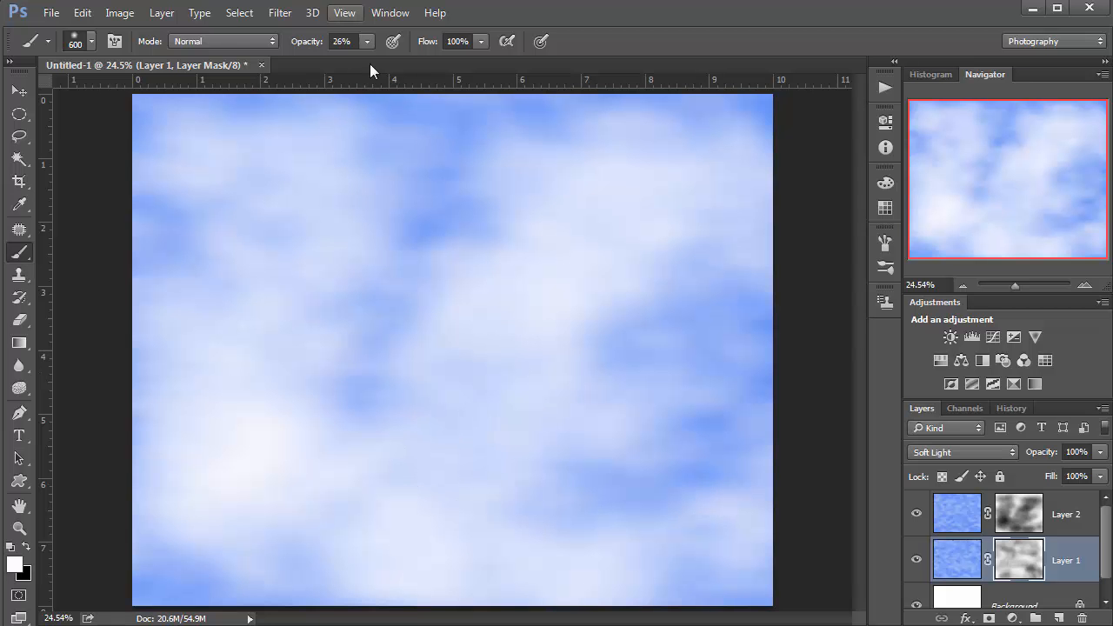
Set the brush opacity to 65% and paint Layer 1's mask with white, then with black across the middle clouds.
left_click(368, 41)
left_click(401, 61)
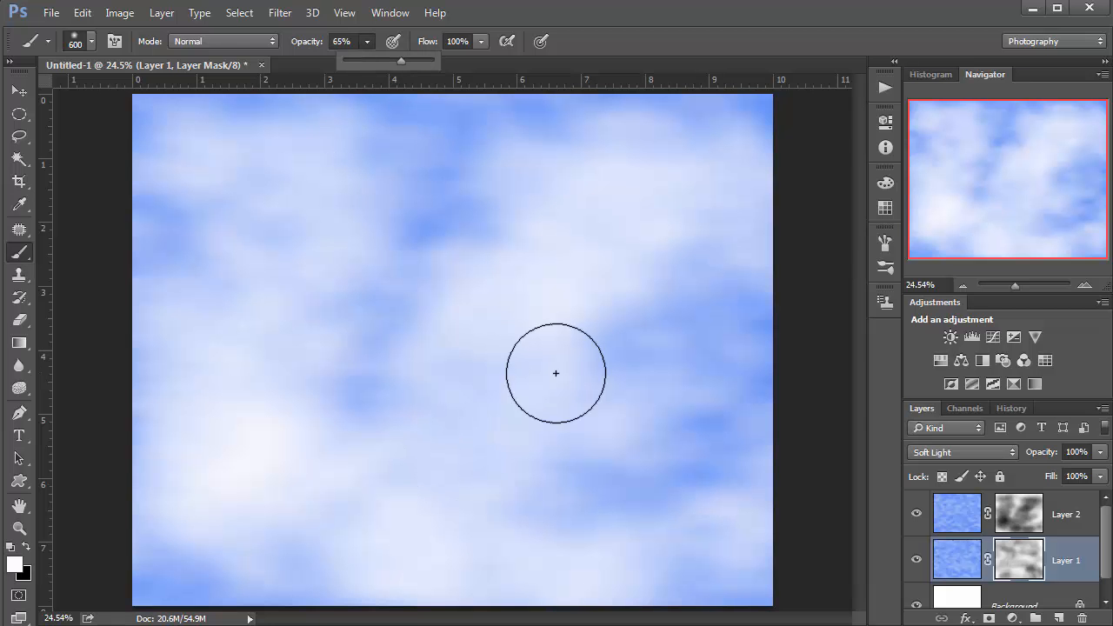
mouse_move(645, 330)
left_mouse_down()
mouse_move(458, 363)
mouse_move(422, 431)
mouse_move(214, 428)
mouse_move(154, 474)
left_mouse_up()
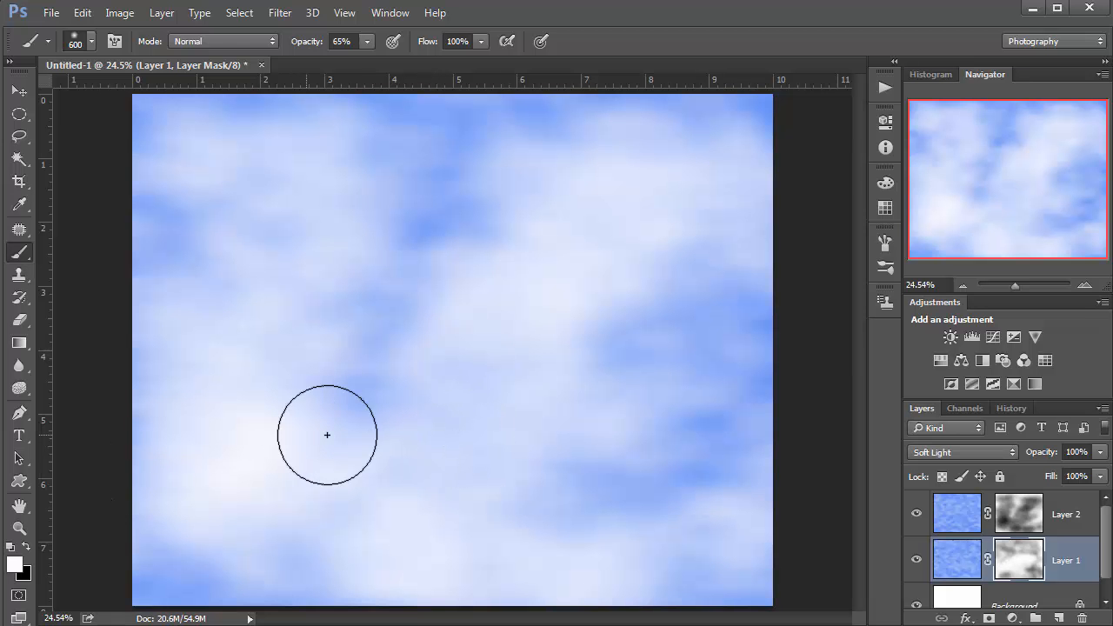
key("x")
mouse_move(348, 400)
left_mouse_down()
mouse_move(551, 484)
mouse_move(589, 442)
mouse_move(430, 340)
mouse_move(435, 273)
mouse_move(467, 276)
mouse_move(386, 424)
mouse_move(214, 420)
mouse_move(159, 452)
mouse_move(286, 273)
mouse_move(530, 470)
mouse_move(537, 385)
mouse_move(589, 428)
left_mouse_up()
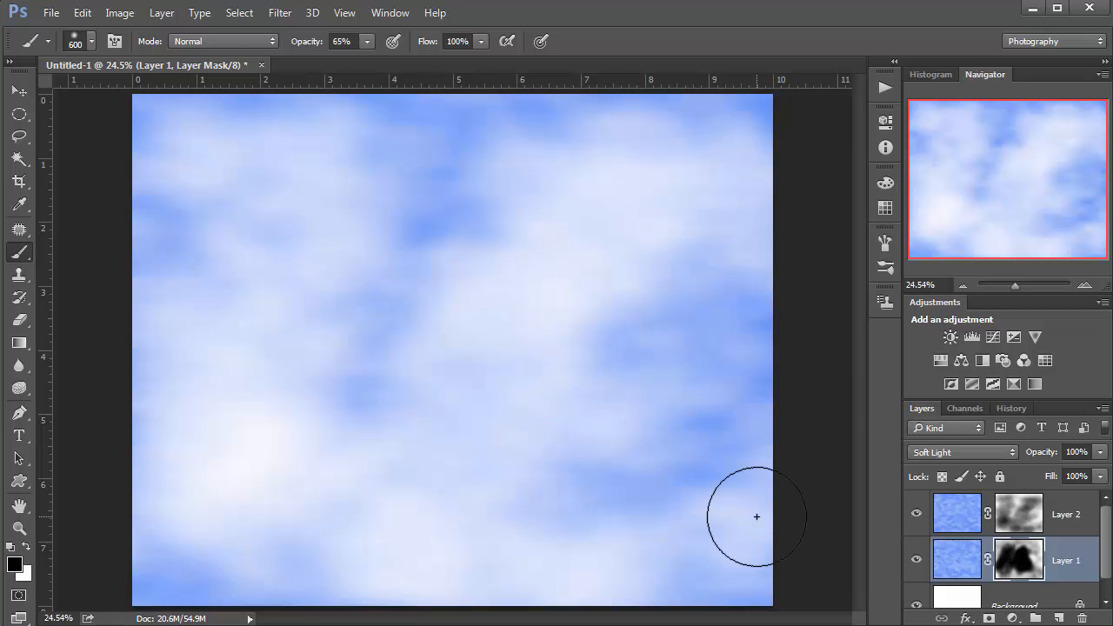
Try the Screen and Lighten blend modes on Layer 1 and settle on Multiply.
left_click(964, 453)
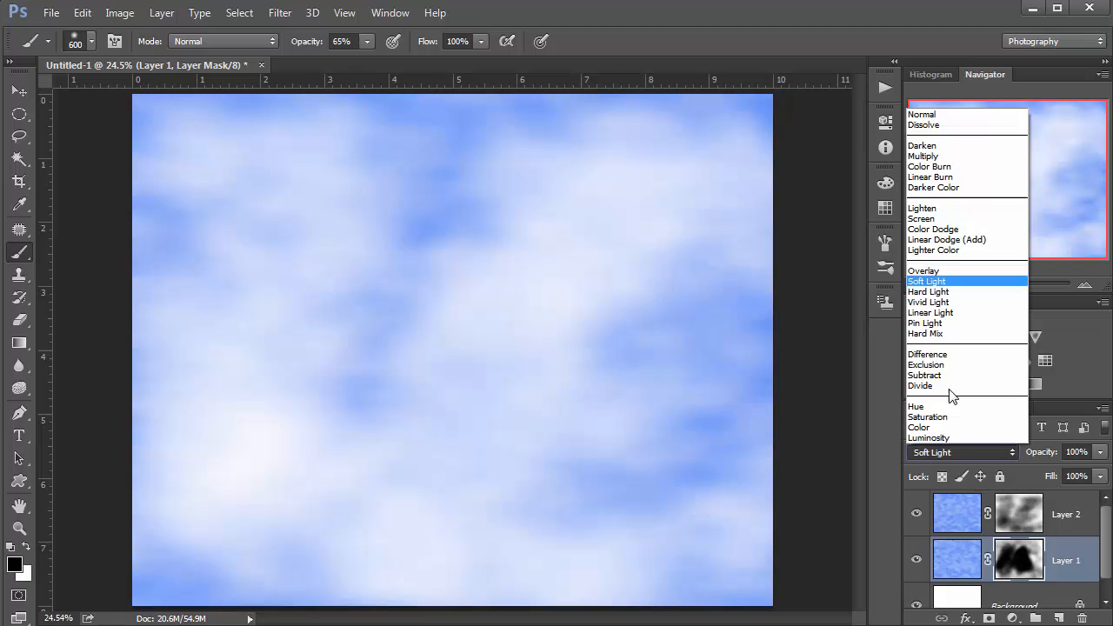
left_click(940, 224)
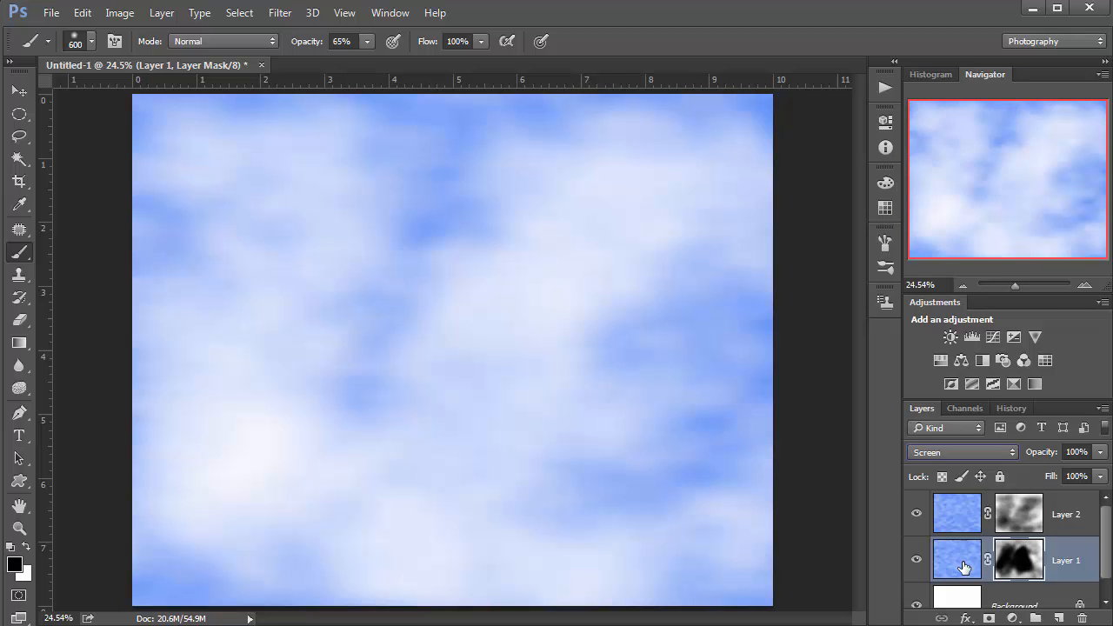
left_click(953, 540)
left_click(943, 451)
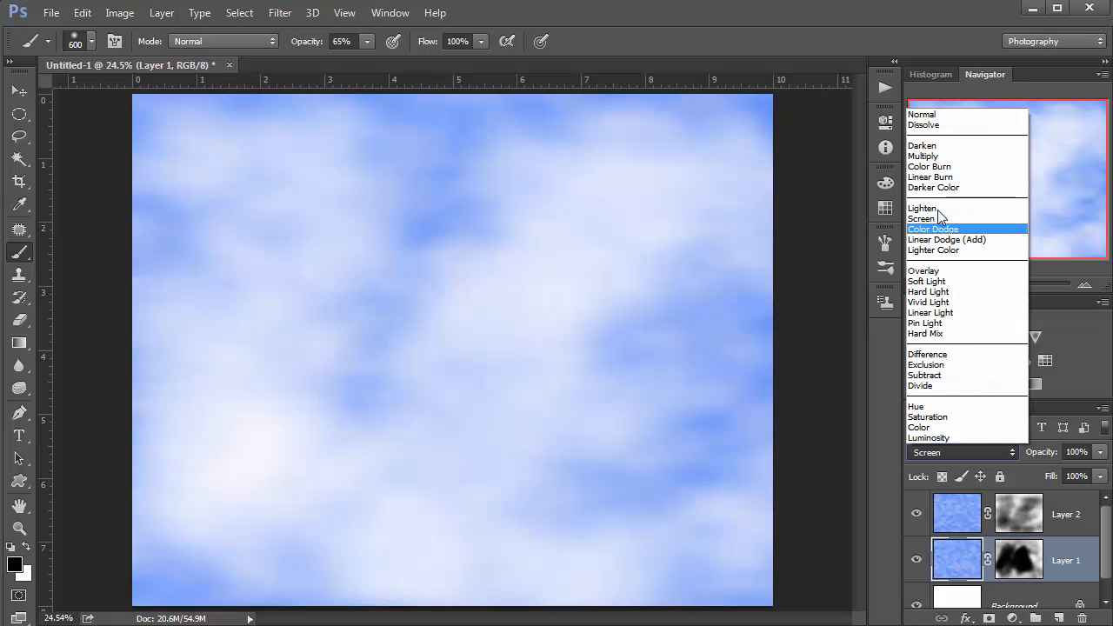
left_click(937, 209)
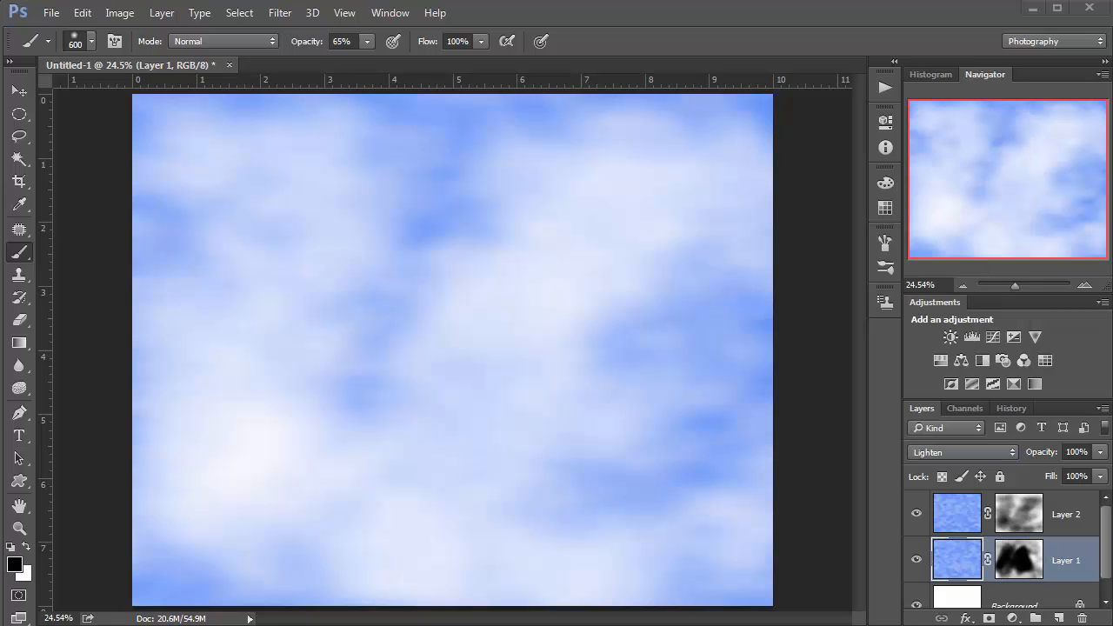
scroll(990, 454, "up", 4)
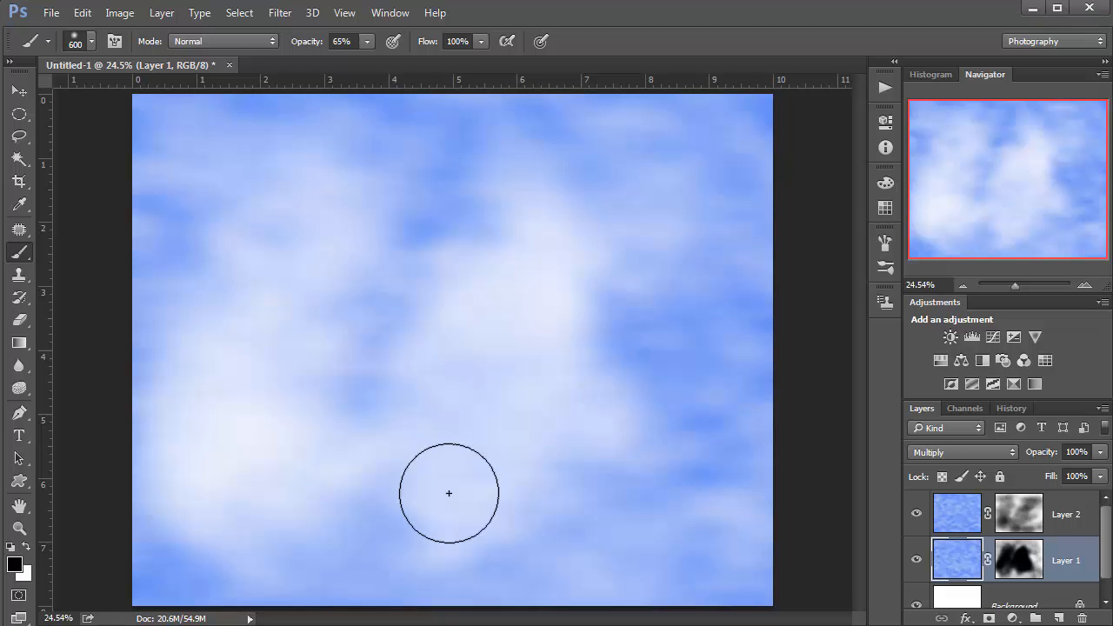
Activate Layer 1's mask, switch the brush to white and paint over the central clouds, undoing any stray black strokes.
left_click_drag(418, 591, 472, 565)
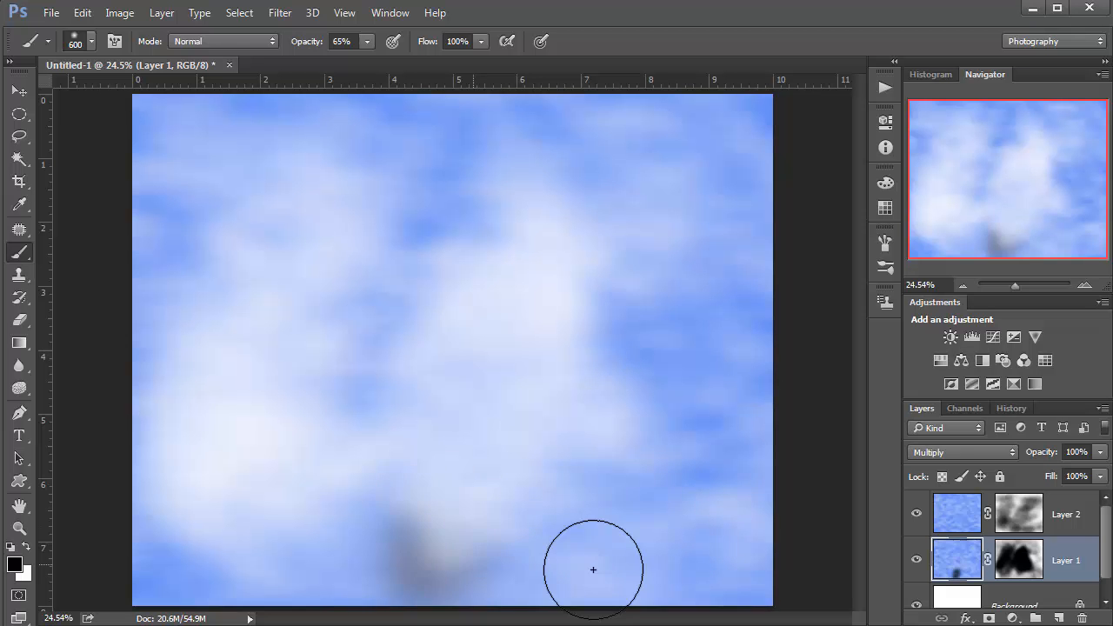
key("ctrl+z")
left_click(1019, 559)
mouse_move(457, 542)
left_mouse_down()
mouse_move(427, 544)
mouse_move(533, 537)
mouse_move(442, 554)
left_mouse_up()
key("ctrl+z")
key("x")
mouse_move(574, 364)
left_mouse_down()
mouse_move(458, 450)
mouse_move(423, 398)
mouse_move(487, 291)
left_mouse_up()
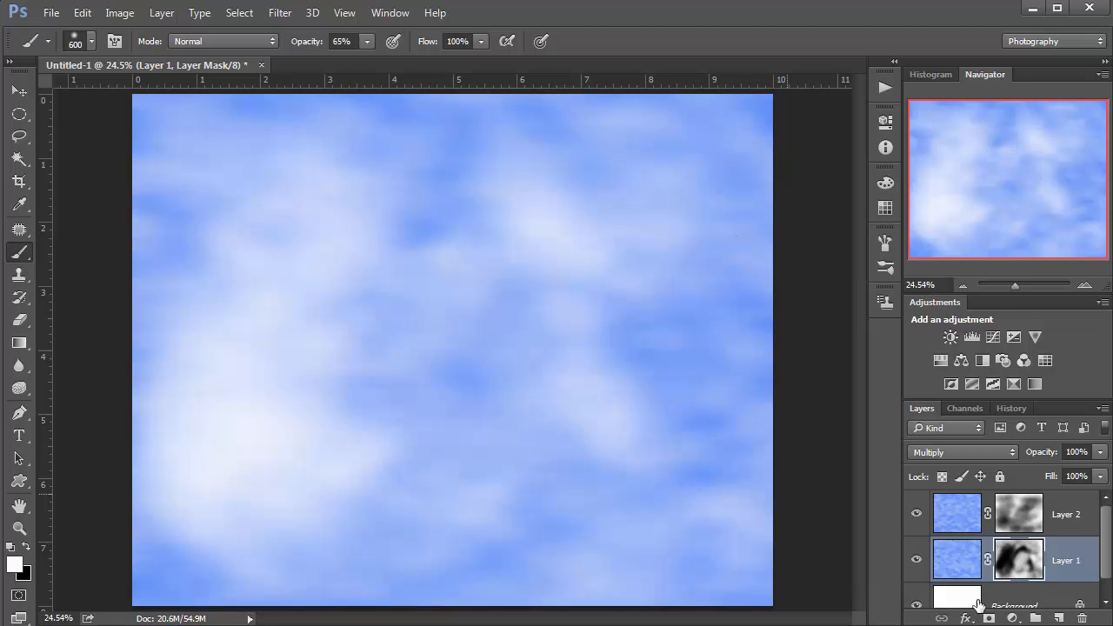
Set the brush opacity to 24%, paint black over the lower-center clouds on Layer 1's mask and white over the left clouds.
left_click(367, 42)
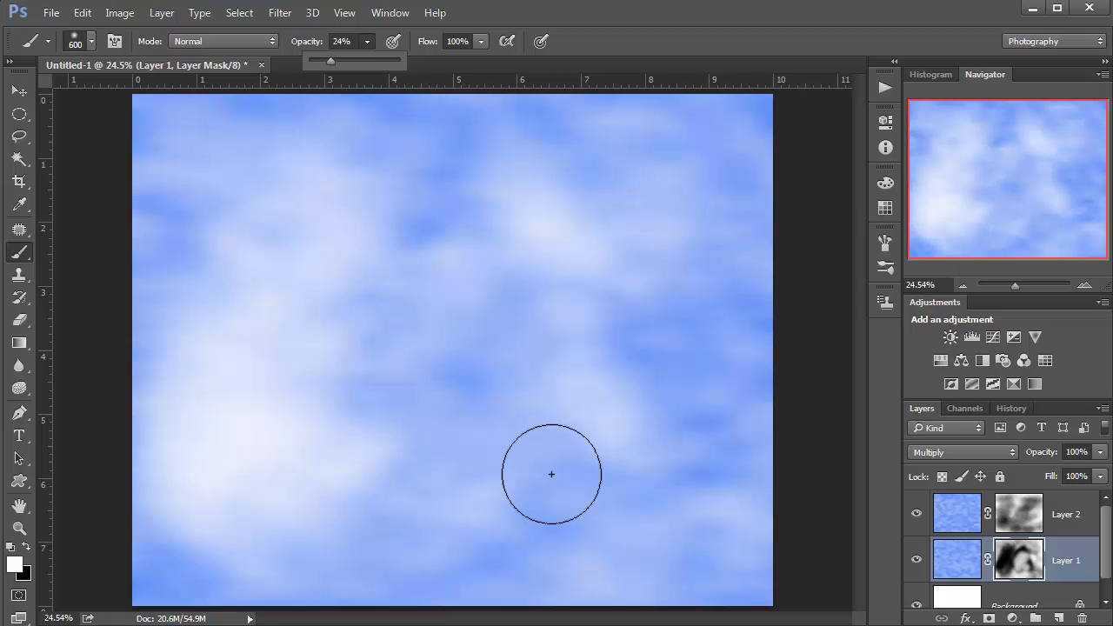
key("x")
mouse_move(513, 496)
left_mouse_down()
mouse_move(461, 541)
mouse_move(539, 557)
left_mouse_up()
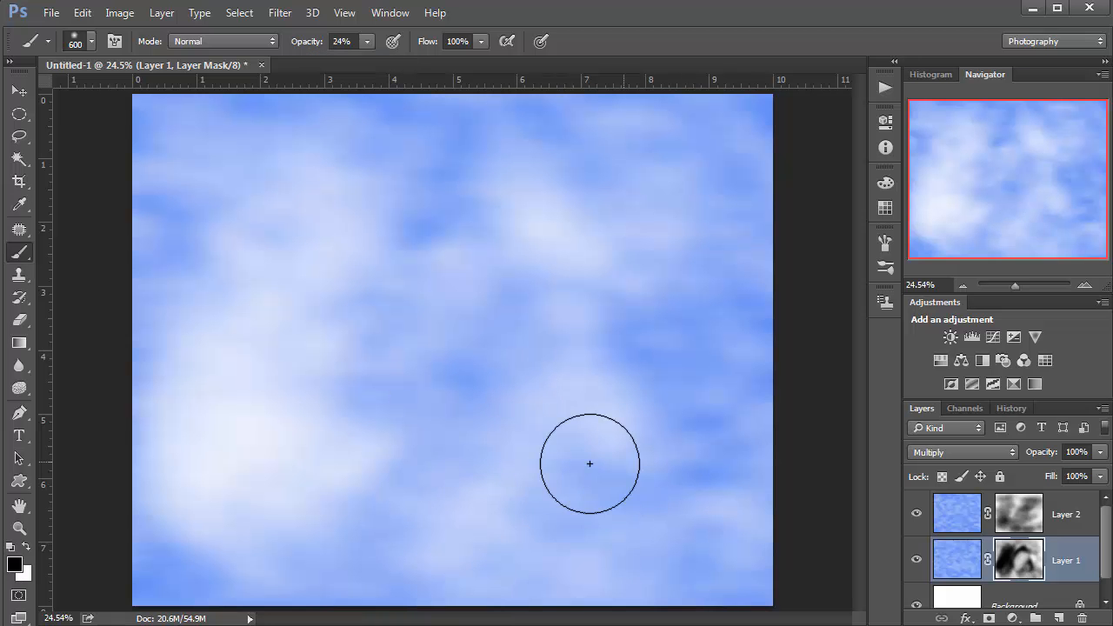
left_click_drag(541, 342, 499, 340)
left_click_drag(348, 402, 342, 505)
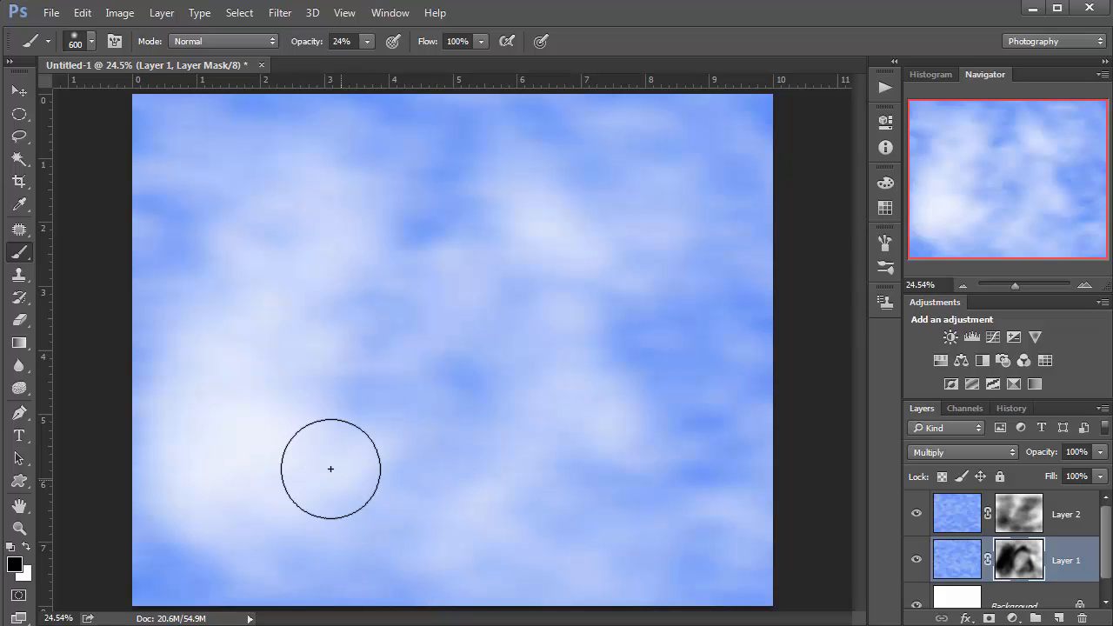
key("x")
mouse_move(338, 551)
left_mouse_down()
mouse_move(217, 482)
mouse_move(296, 260)
mouse_move(426, 236)
mouse_move(383, 216)
mouse_move(328, 266)
left_mouse_up()
Switch the brush to black and build up the center, lower-left and right clouds on Layer 1's mask.
key("x")
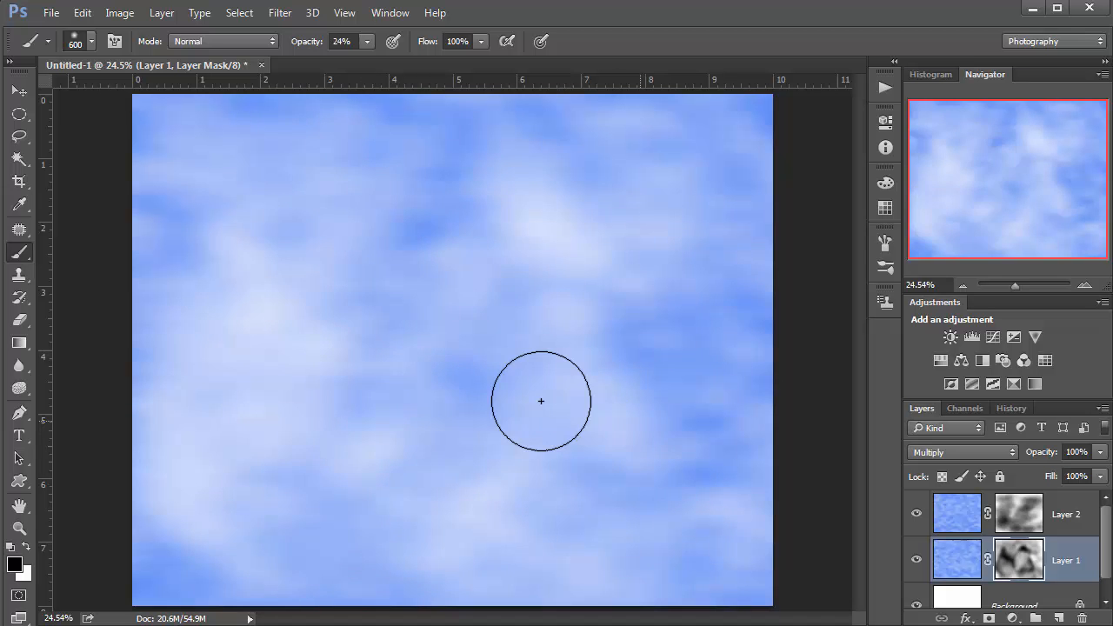
mouse_move(473, 319)
left_mouse_down()
mouse_move(590, 348)
mouse_move(632, 433)
left_mouse_up()
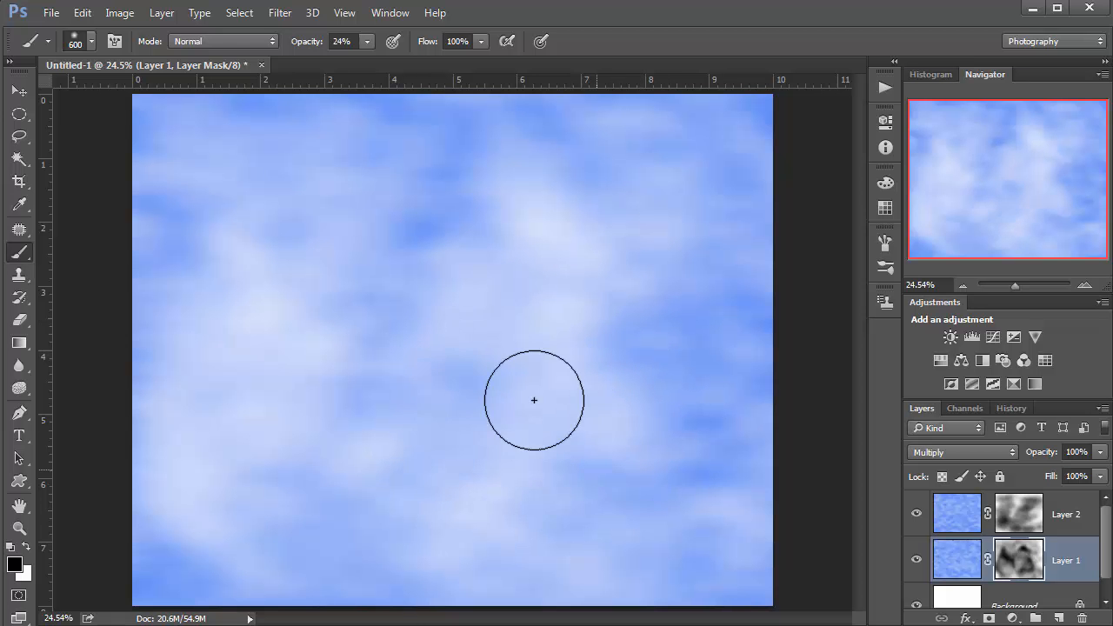
mouse_move(534, 400)
left_mouse_down()
mouse_move(607, 502)
mouse_move(551, 499)
left_mouse_up()
mouse_move(260, 437)
left_mouse_down()
mouse_move(300, 549)
mouse_move(335, 594)
left_mouse_up()
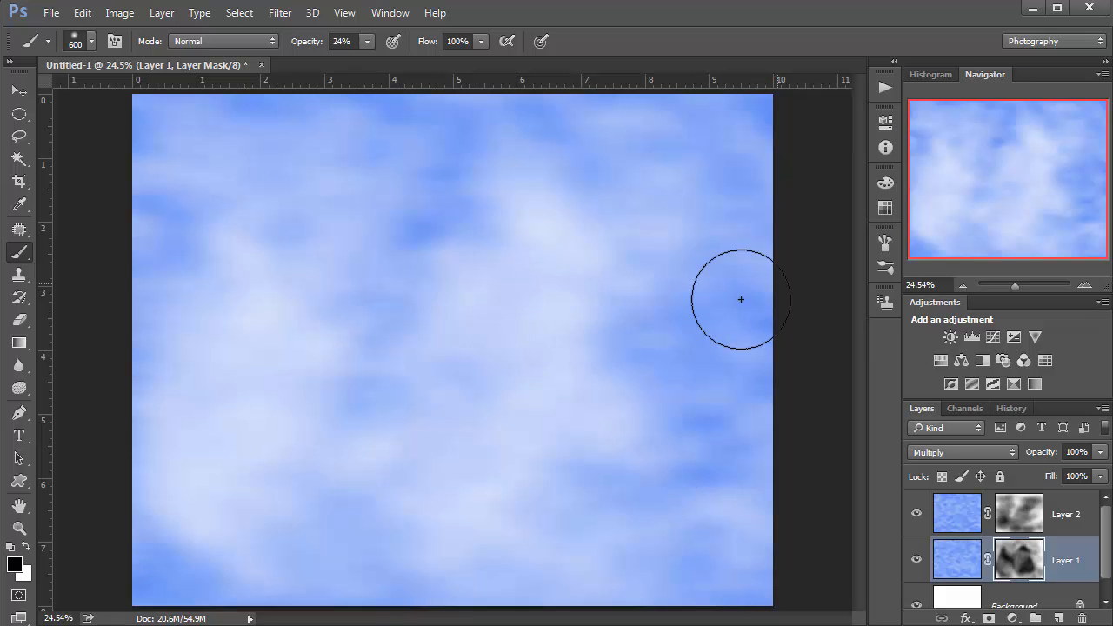
mouse_move(741, 299)
left_mouse_down()
mouse_move(640, 363)
mouse_move(560, 375)
mouse_move(580, 380)
mouse_move(656, 546)
left_mouse_up()
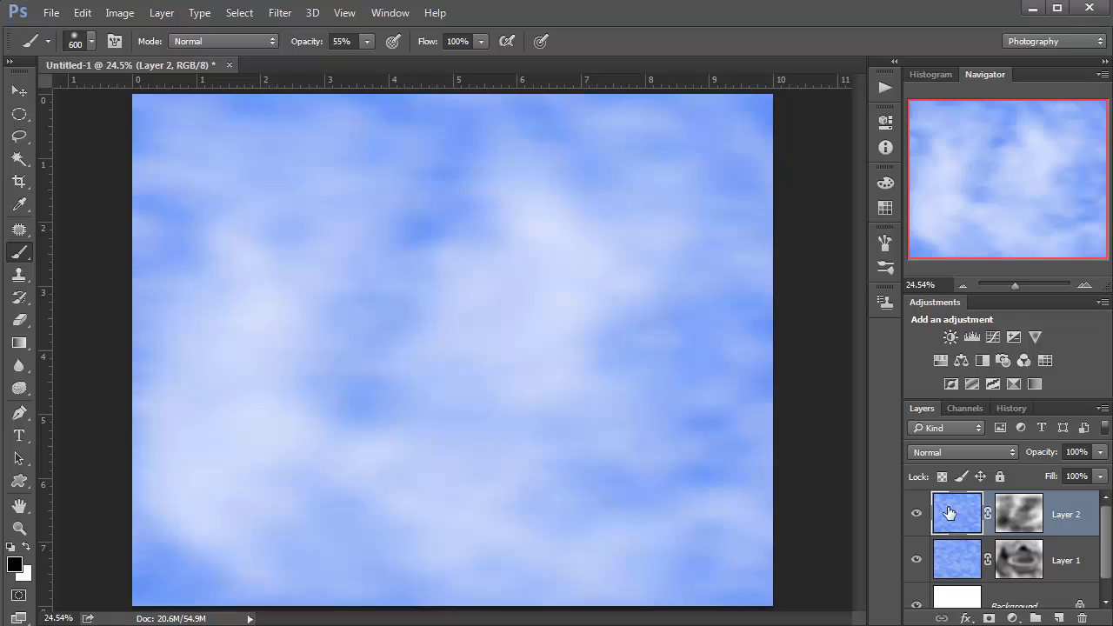
Try the Overlay blend mode on Layer 2 and experiment with the layer's opacity.
left_click(963, 450)
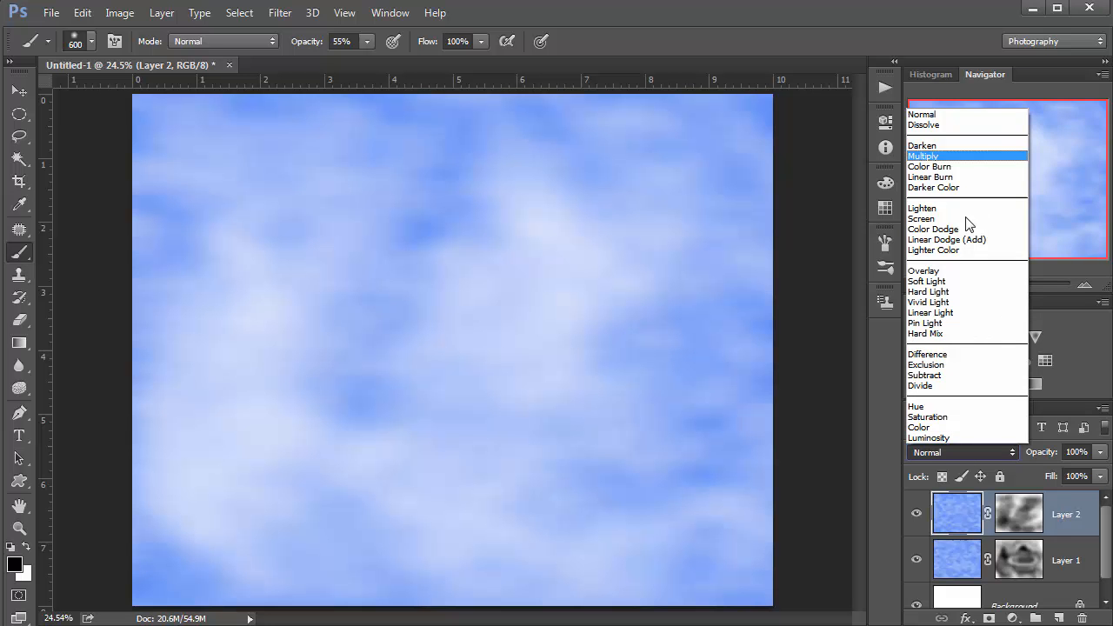
left_click(957, 271)
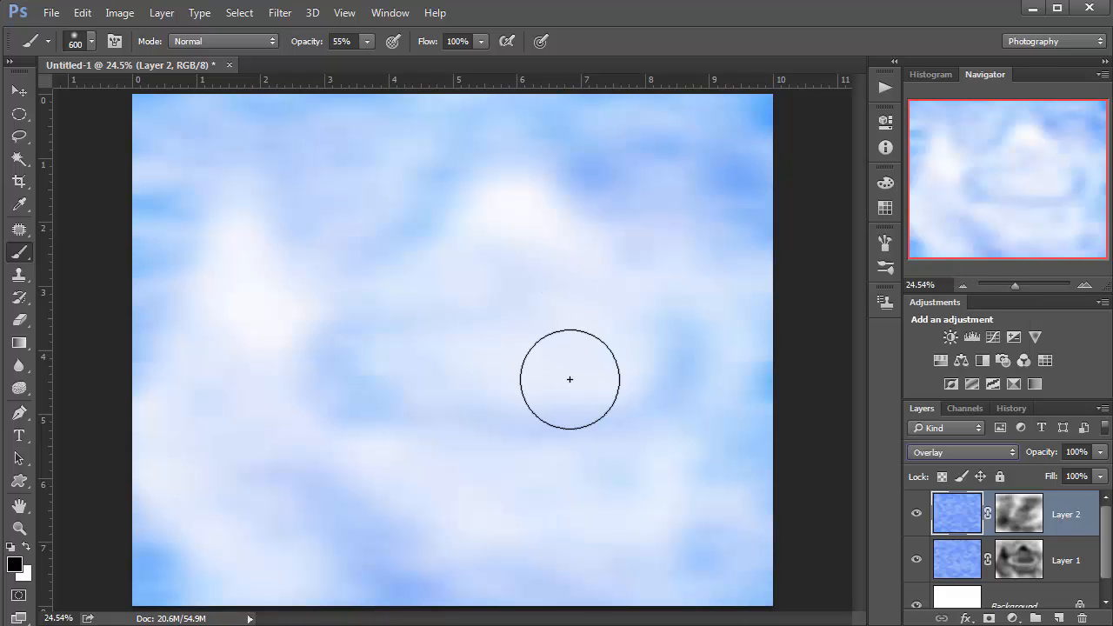
left_click(1022, 520)
left_click(1100, 454)
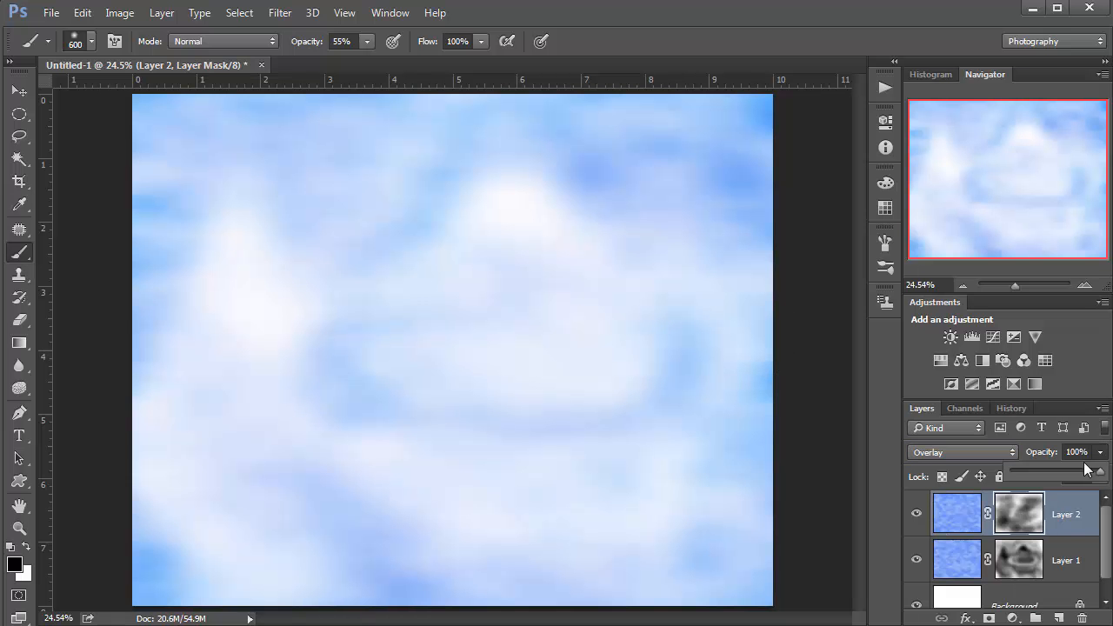
mouse_move(1077, 474)
left_mouse_down()
mouse_move(1050, 470)
mouse_move(1112, 474)
left_mouse_up()
Paint Layer 2's mask with black over the upper-center clouds, then with white across the sky at 55% brush opacity.
left_click(1013, 520)
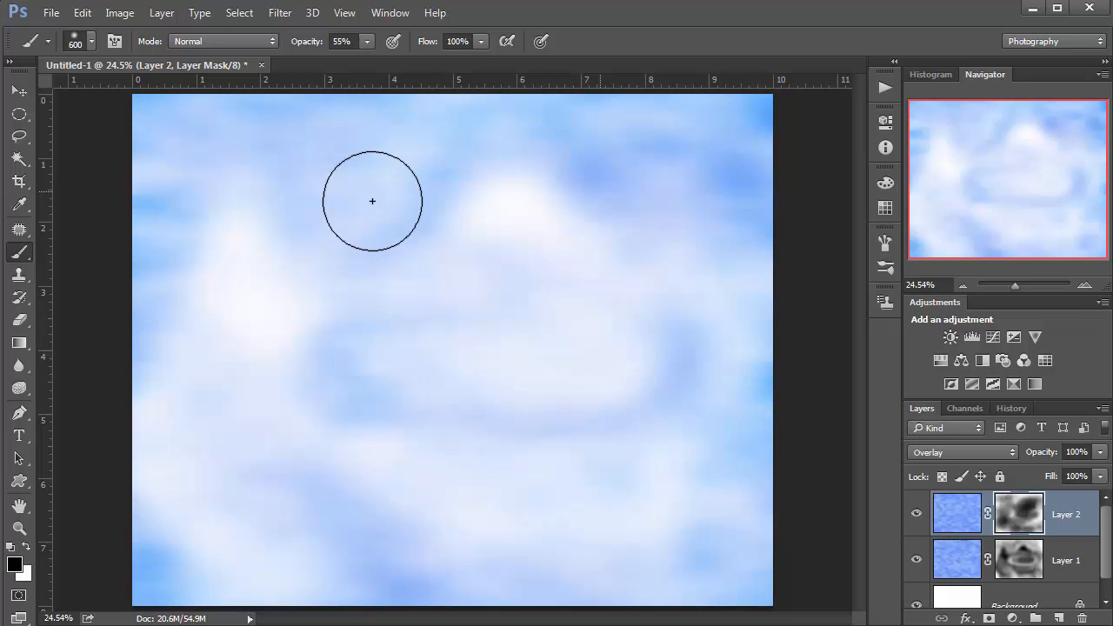
left_click_drag(481, 235, 541, 247)
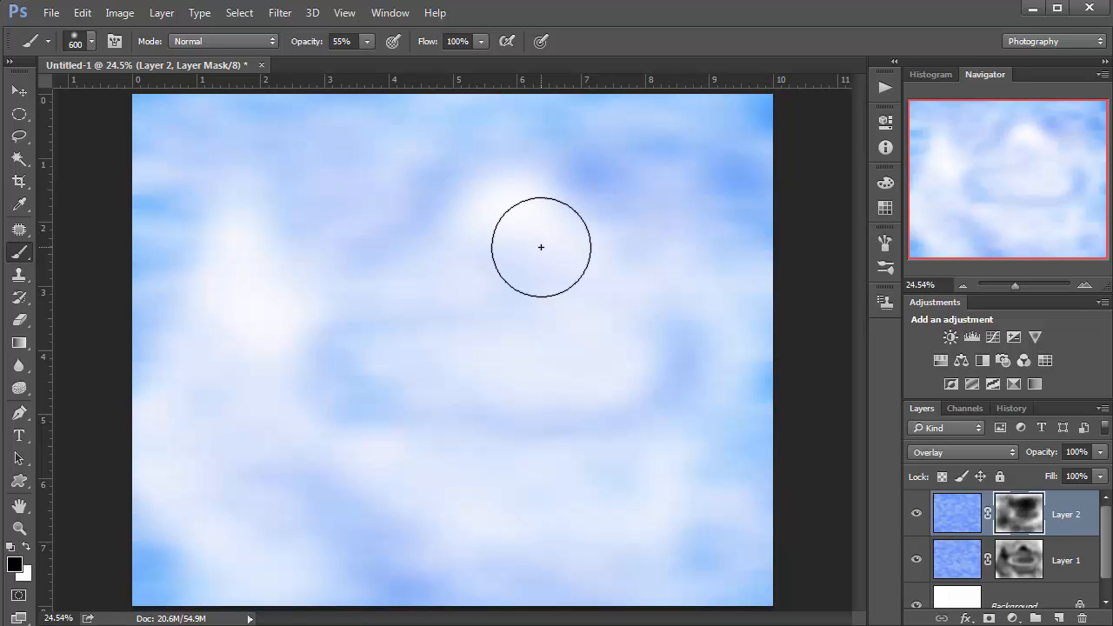
key("x")
mouse_move(438, 229)
left_mouse_down()
mouse_move(559, 236)
mouse_move(594, 298)
mouse_move(637, 311)
mouse_move(379, 373)
mouse_move(601, 314)
mouse_move(555, 237)
mouse_move(574, 396)
mouse_move(513, 292)
mouse_move(438, 302)
mouse_move(297, 431)
mouse_move(196, 364)
mouse_move(197, 213)
mouse_move(333, 361)
mouse_move(233, 495)
mouse_move(287, 341)
mouse_move(589, 459)
mouse_move(616, 444)
left_mouse_up()
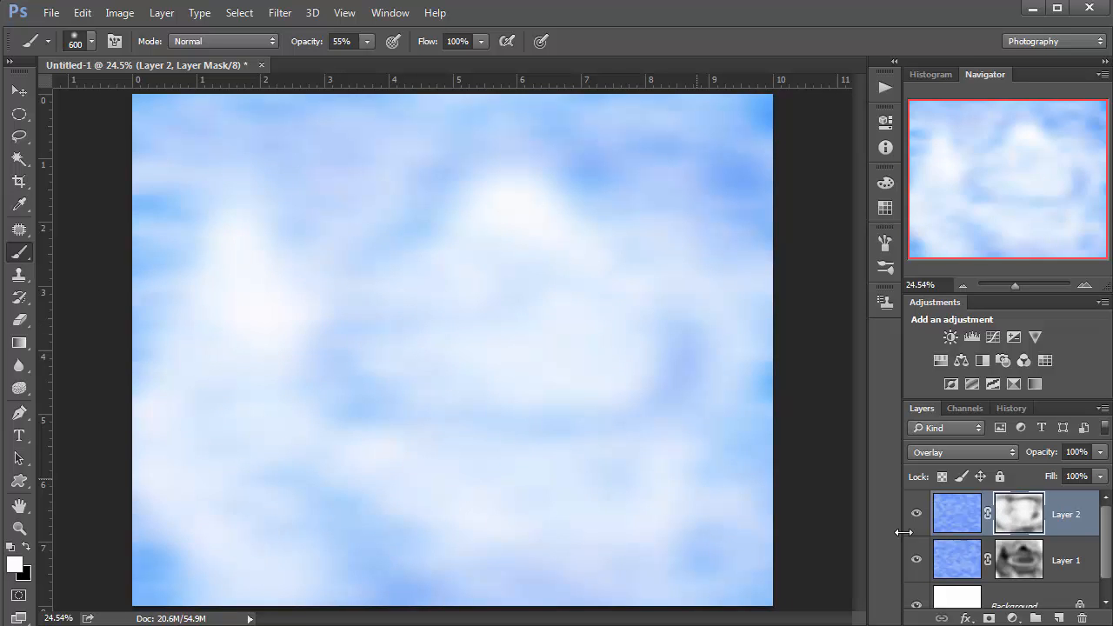
Toggle Layer 2's visibility to compare the clouds with and without it, leaving the layer visible.
left_click(917, 518)
left_click(916, 517)
left_click(917, 516)
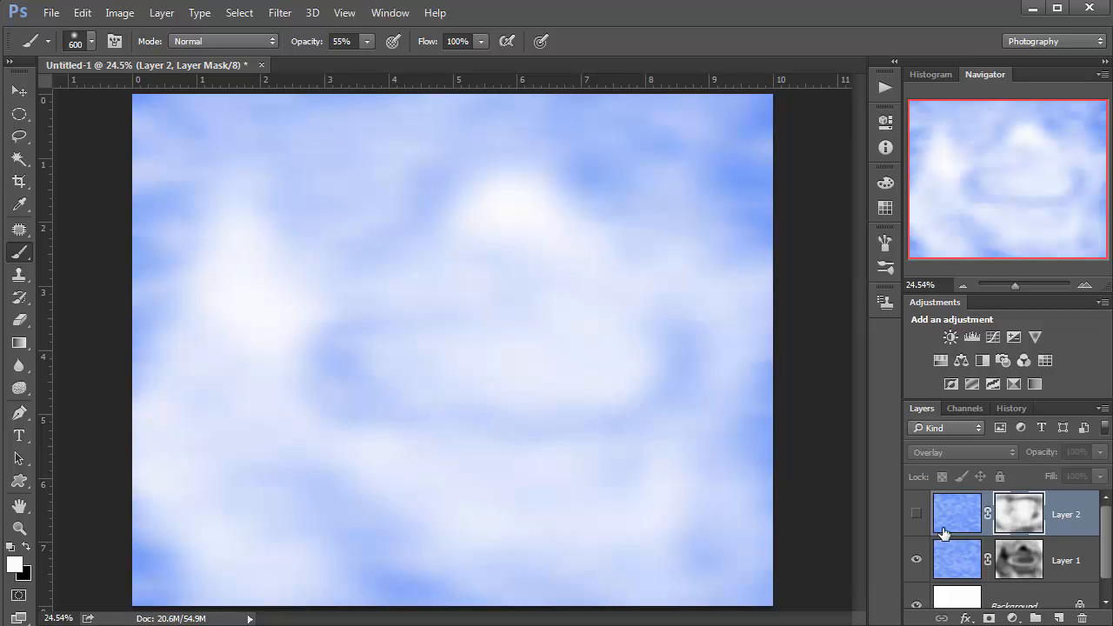
left_click(918, 515)
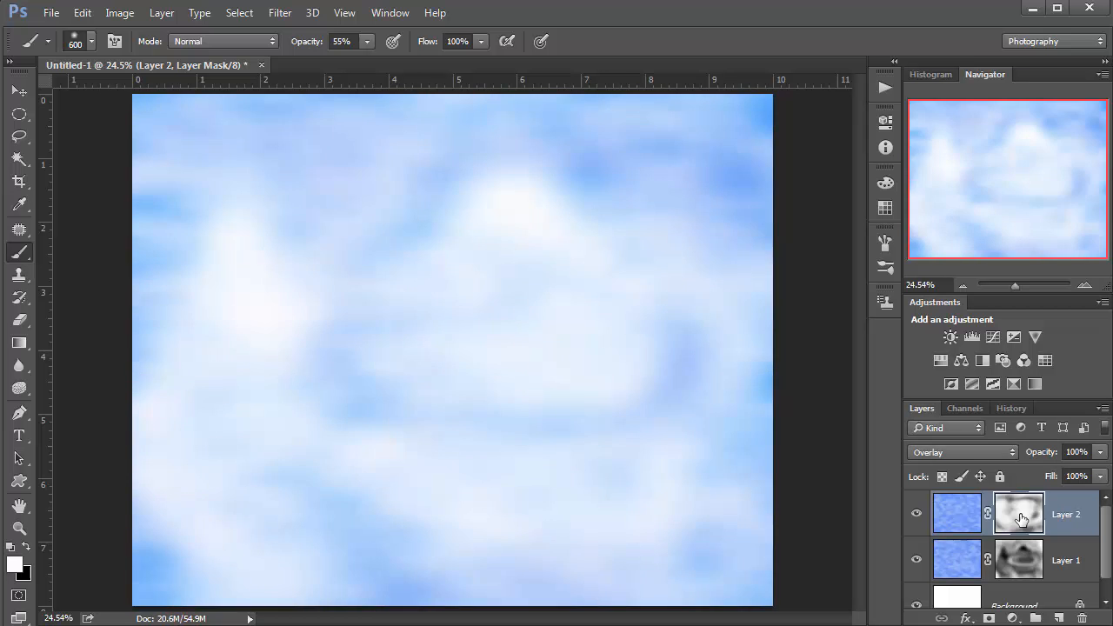
Set Layer 2 to Screen and paint its mask with white, then with black over the central and lower clouds.
left_click(948, 454)
left_click(945, 220)
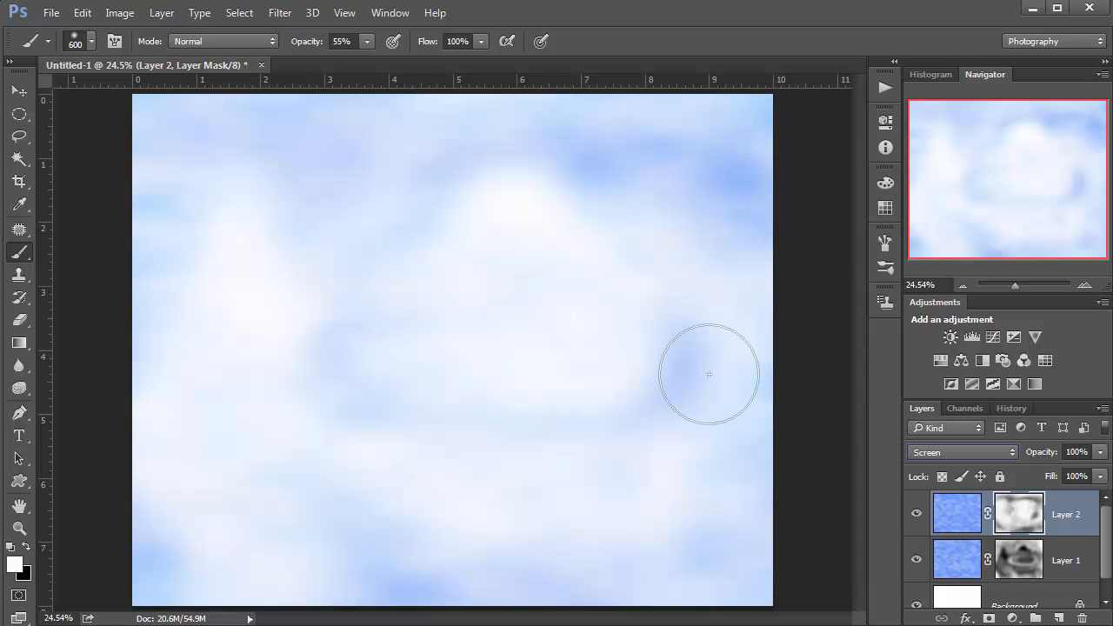
mouse_move(626, 222)
left_mouse_down()
mouse_move(417, 355)
mouse_move(374, 427)
mouse_move(546, 458)
mouse_move(497, 434)
left_mouse_up()
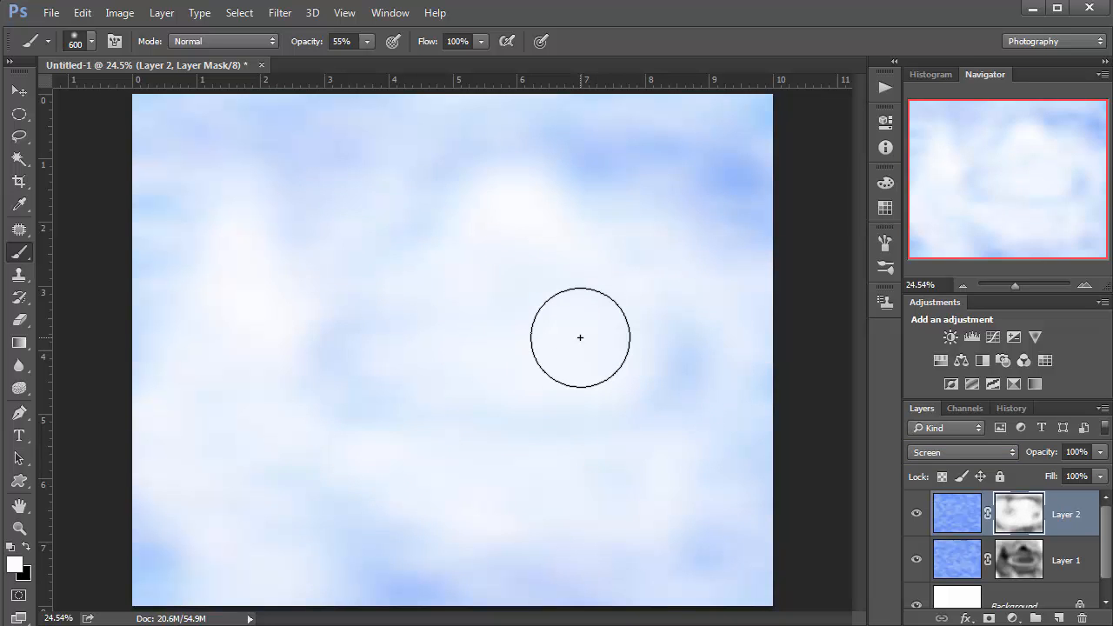
key("x")
mouse_move(530, 388)
left_mouse_down()
mouse_move(520, 425)
mouse_move(476, 342)
mouse_move(479, 291)
mouse_move(573, 277)
mouse_move(557, 392)
mouse_move(638, 338)
left_mouse_up()
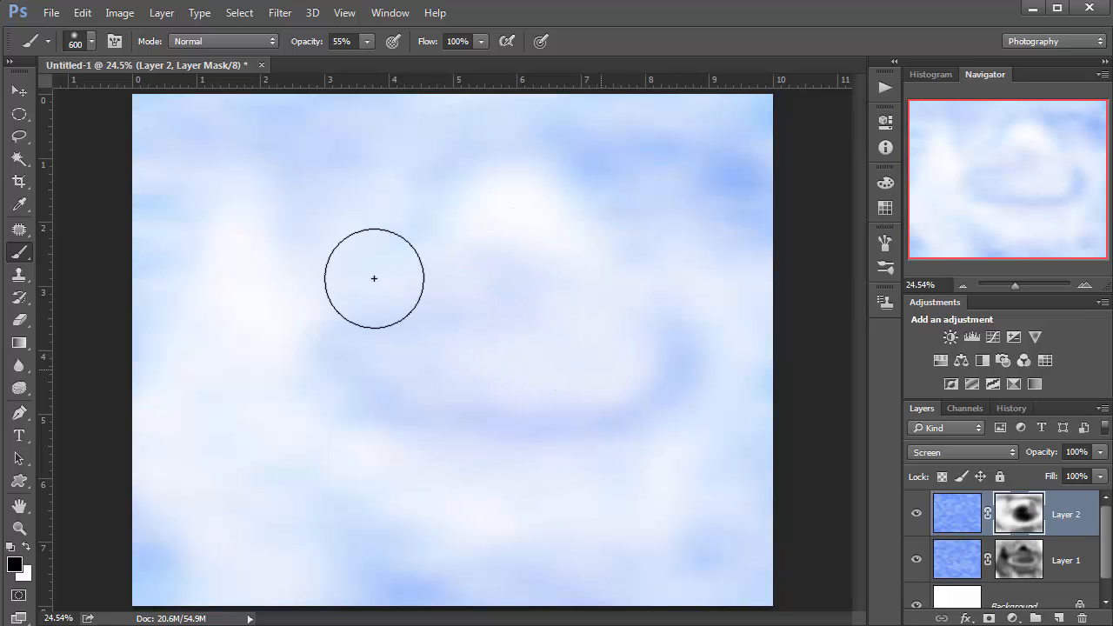
mouse_move(207, 387)
left_mouse_down()
mouse_move(509, 393)
mouse_move(633, 467)
left_mouse_up()
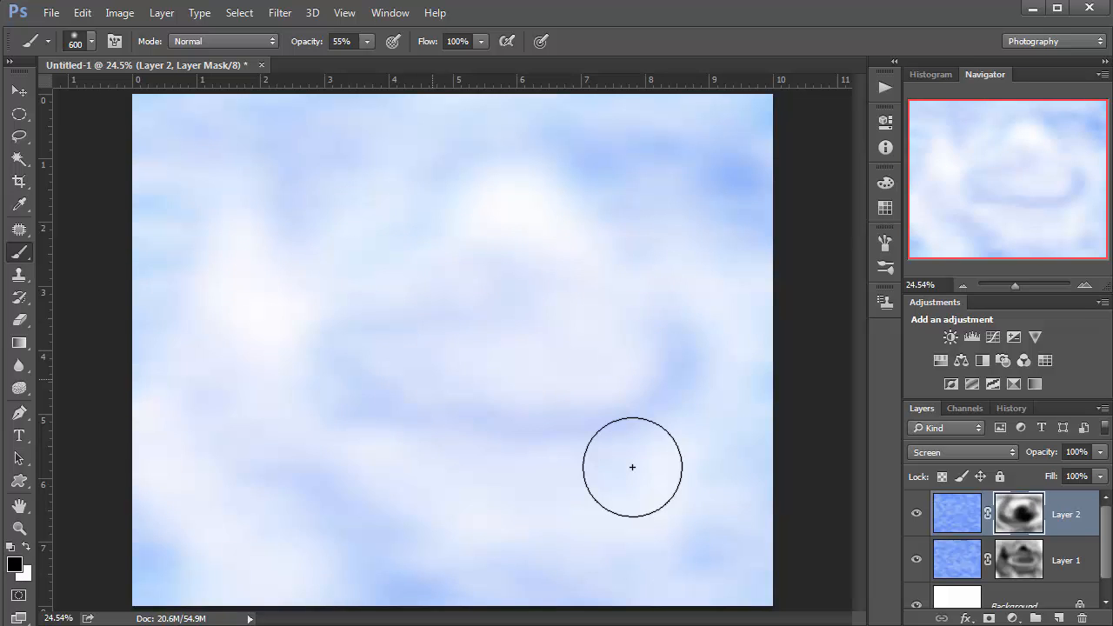
Set Layer 2's blend mode to Multiply, switch the brush to white and paint over the central clouds on its mask.
left_click(957, 452)
left_click(944, 155)
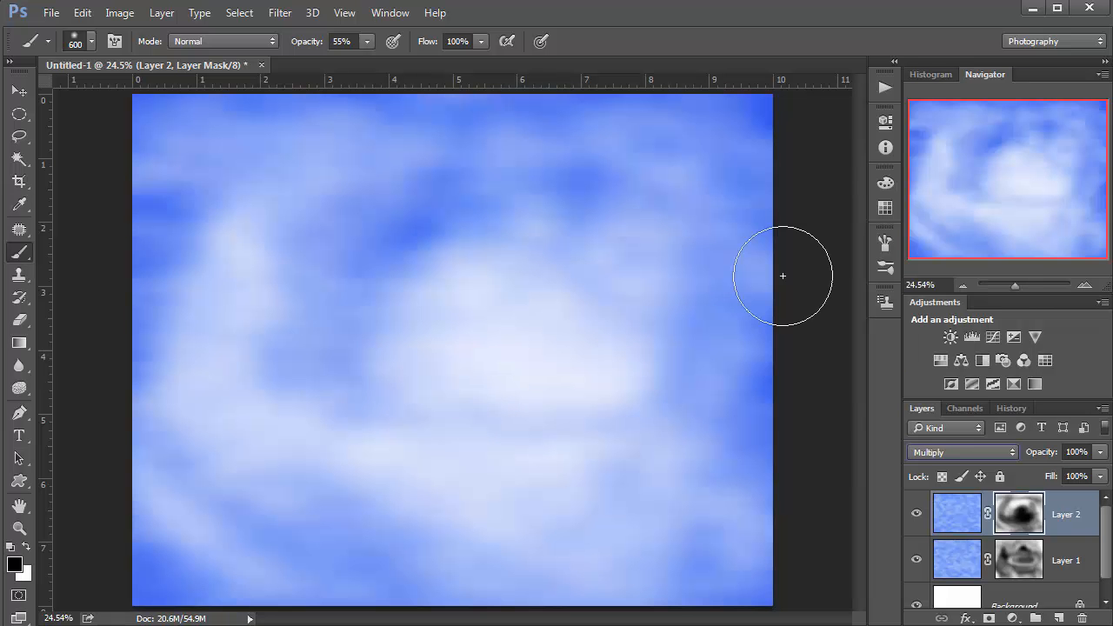
key("x")
mouse_move(408, 356)
left_mouse_down()
mouse_move(605, 389)
mouse_move(461, 428)
mouse_move(160, 422)
mouse_move(252, 272)
mouse_move(549, 512)
mouse_move(625, 490)
mouse_move(479, 496)
mouse_move(553, 543)
mouse_move(631, 482)
left_mouse_up()
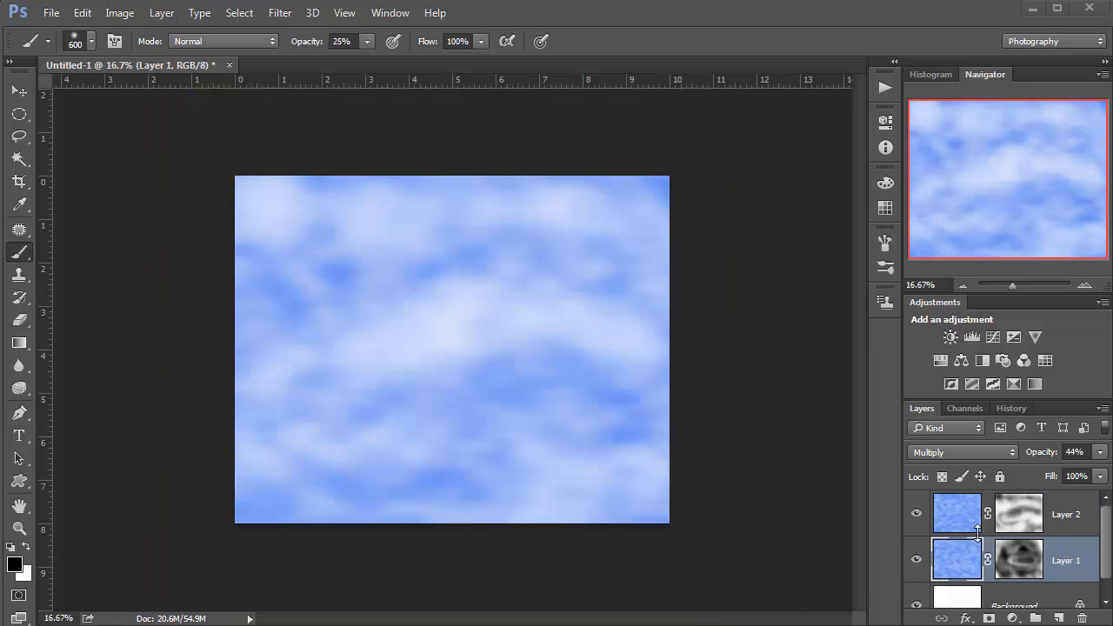
Select Layer 2 and Layer 1 in turn to compare their blend modes and opacity settings.
left_click(962, 514)
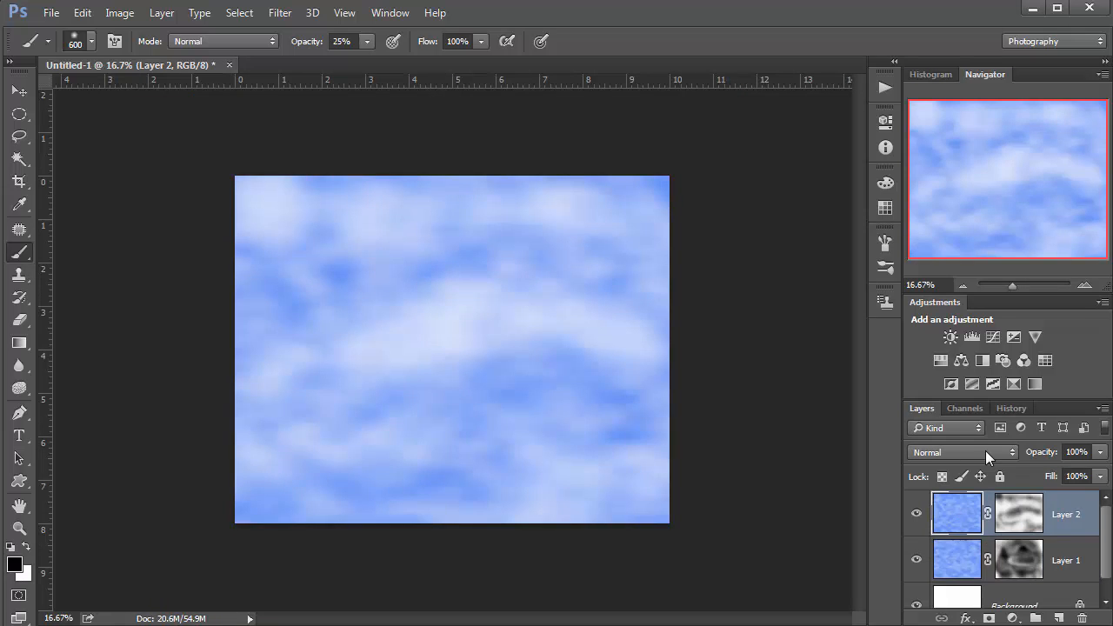
left_click(973, 557)
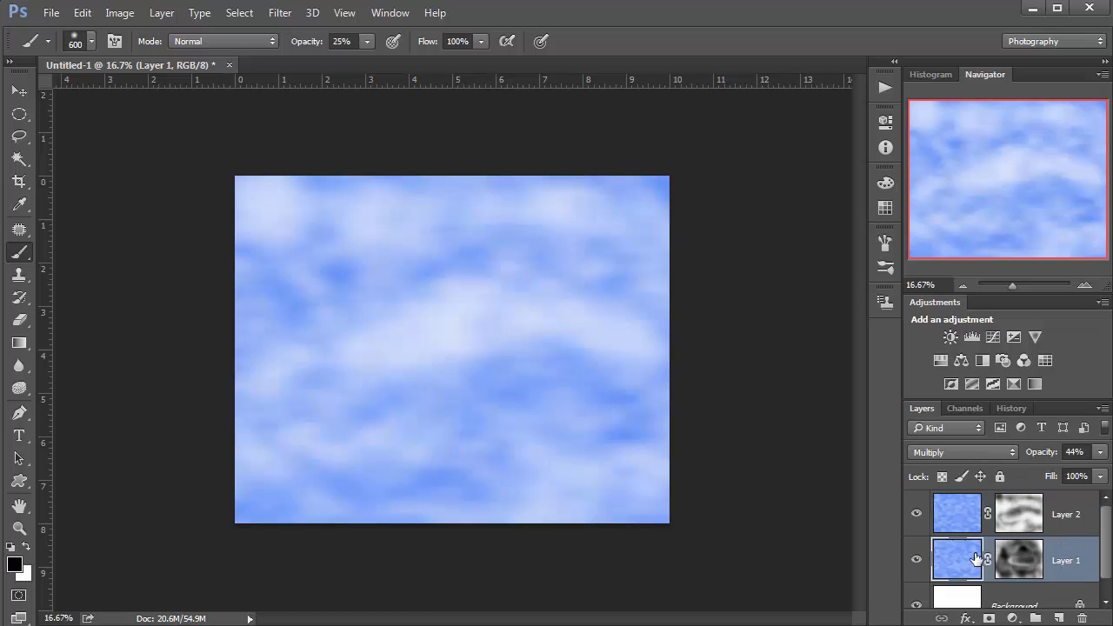
left_click(965, 505)
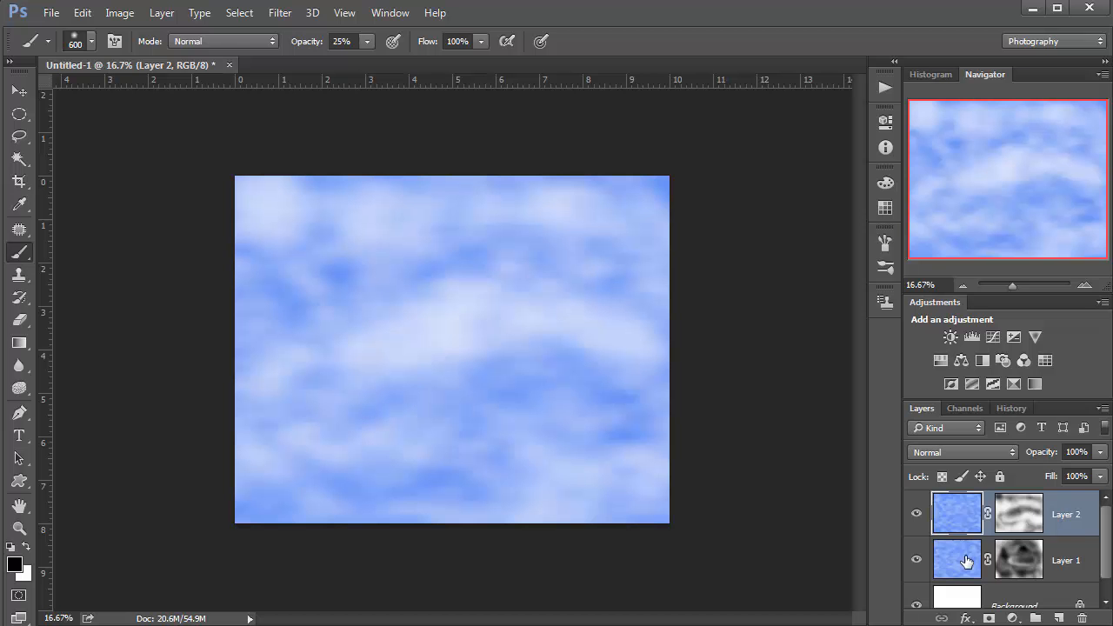
left_click(967, 562)
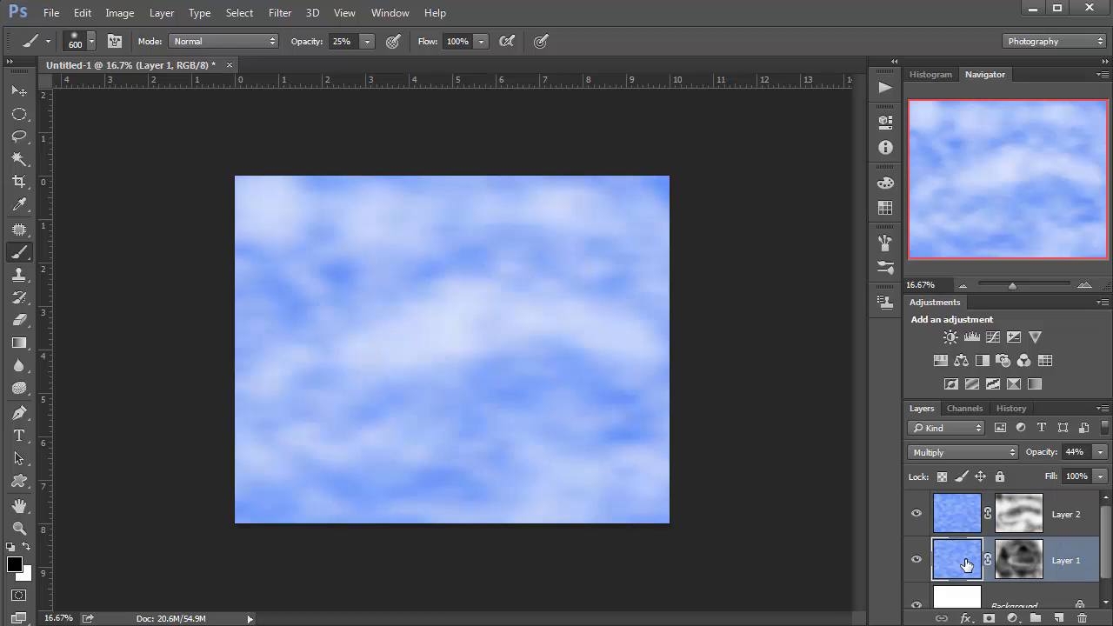
Raise Layer 1's opacity to 100%.
left_click(1021, 574)
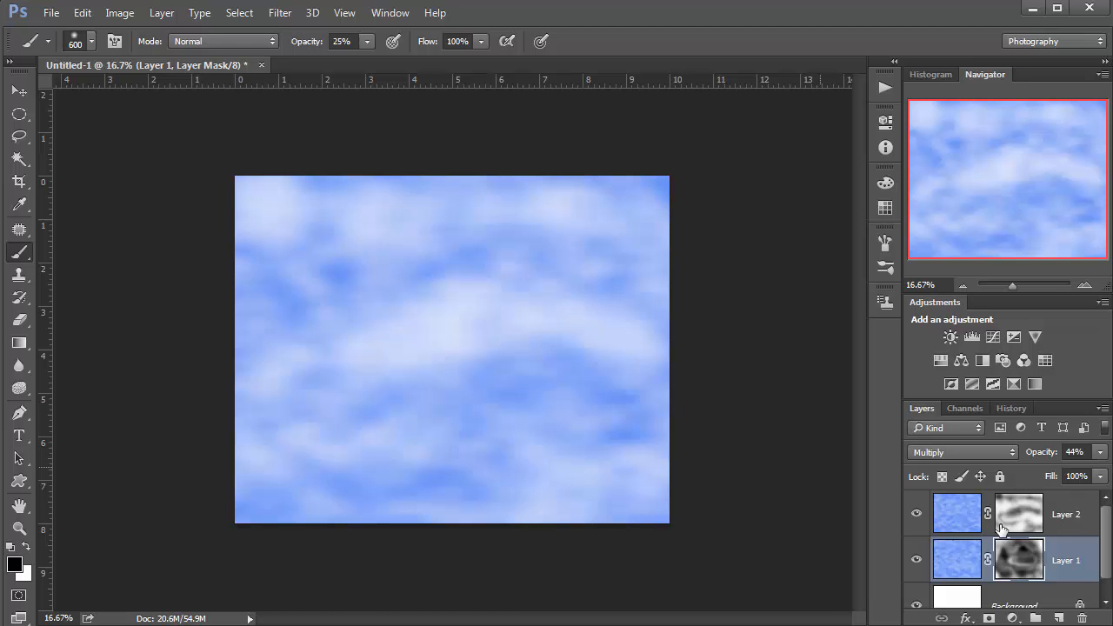
left_click(1100, 452)
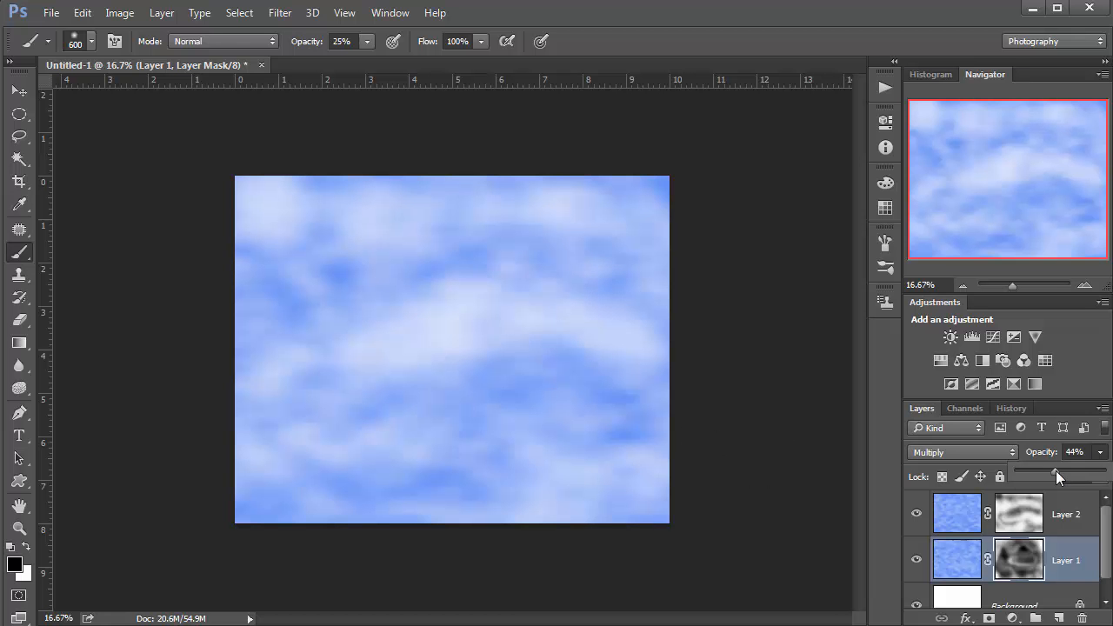
left_click_drag(1056, 470, 1105, 471)
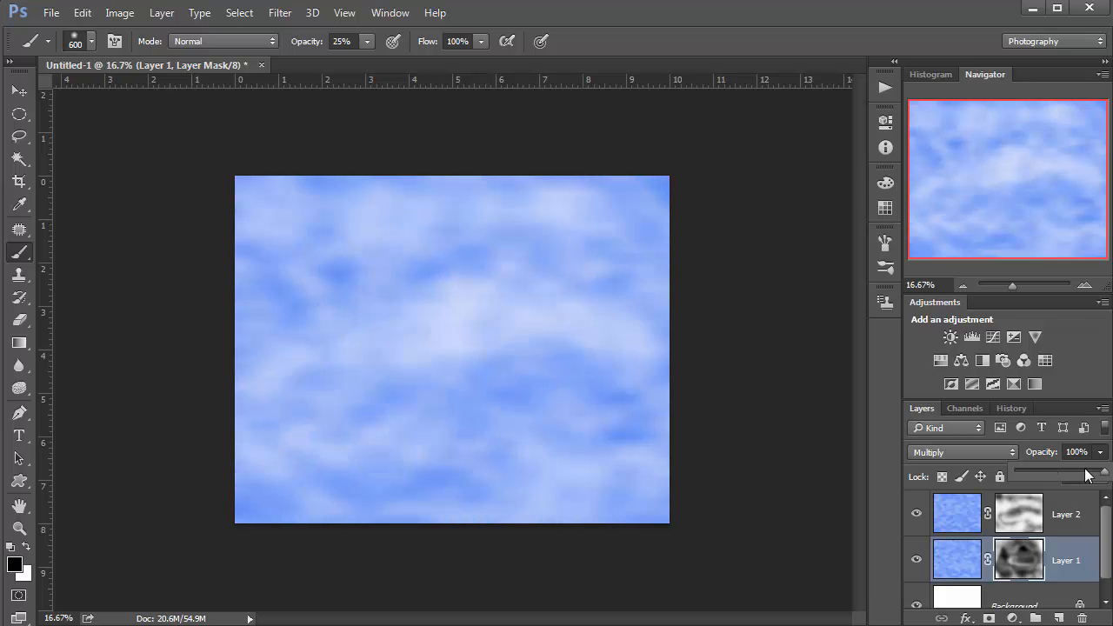
mouse_move(1105, 472)
left_mouse_down()
mouse_move(1088, 474)
mouse_move(1105, 472)
left_mouse_up()
left_click(1038, 520)
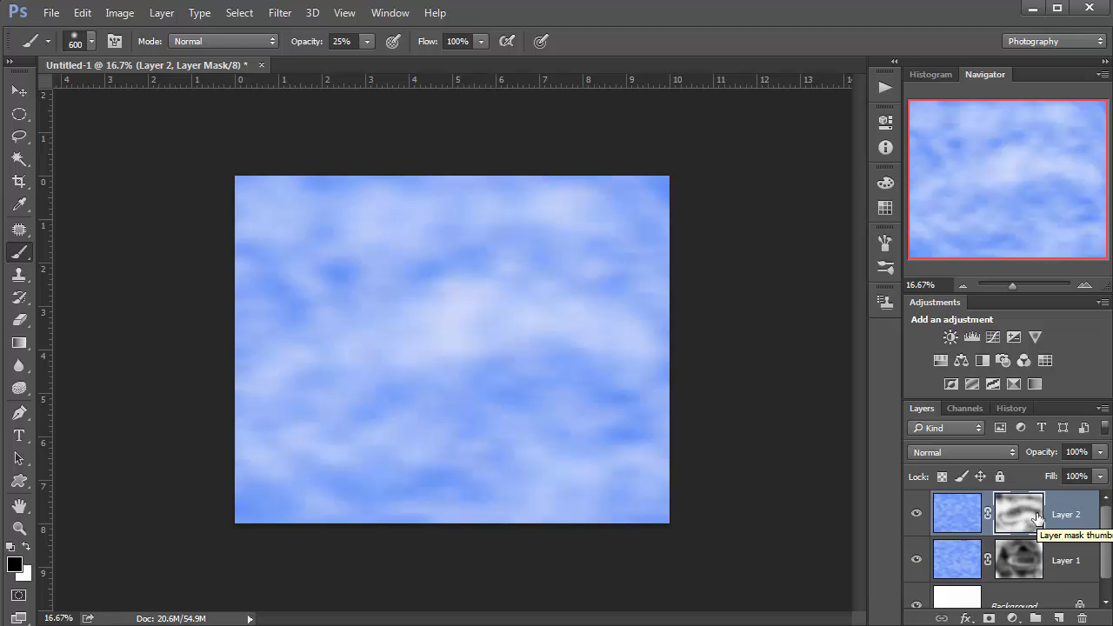
key("ctrl+2")
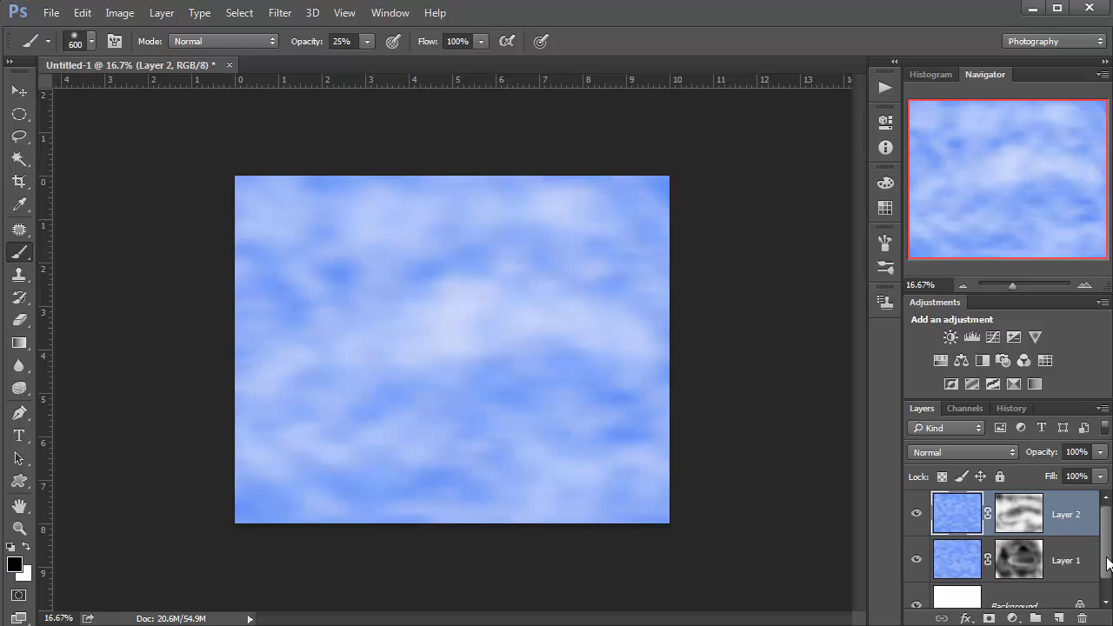
mouse_move(1107, 563)
left_mouse_down()
mouse_move(1109, 575)
mouse_move(1106, 559)
left_mouse_up()
left_click(972, 562, "ctrl")
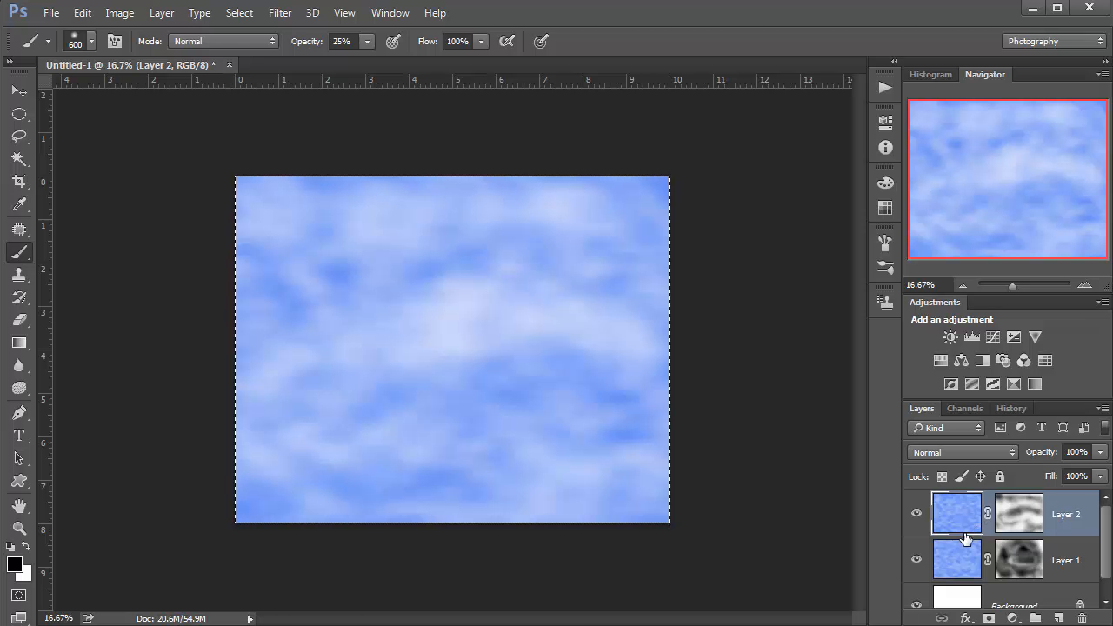
key("ctrl+d")
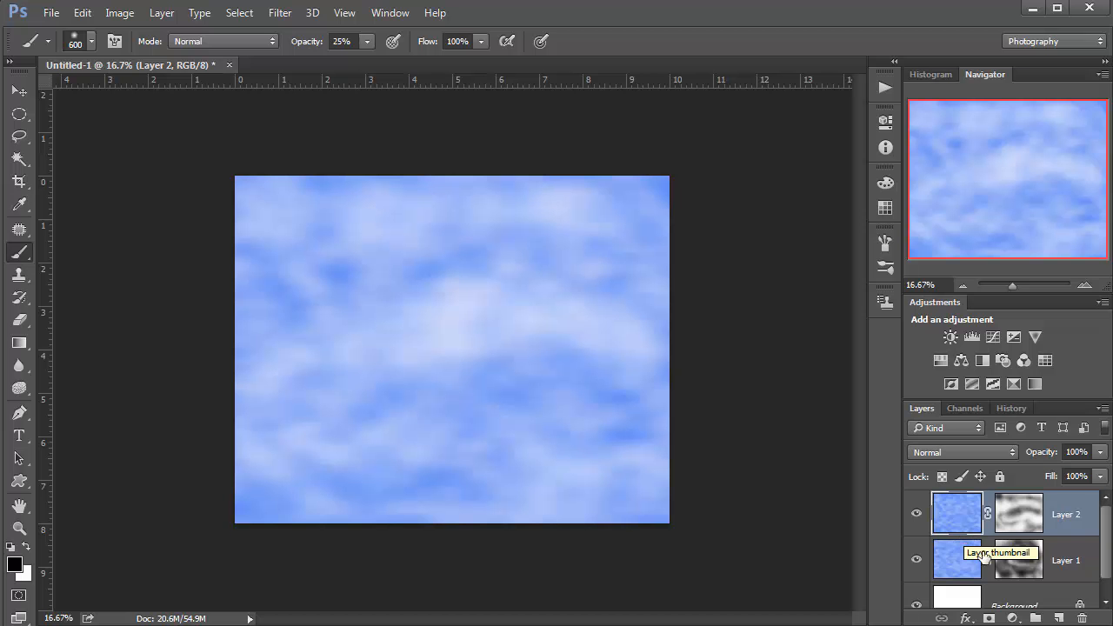
Free Transform Layers 1 and 2 together into a trapezoid with the lower corners spread outward, at 178% width and 63.5% height.
left_click(960, 564, "shift")
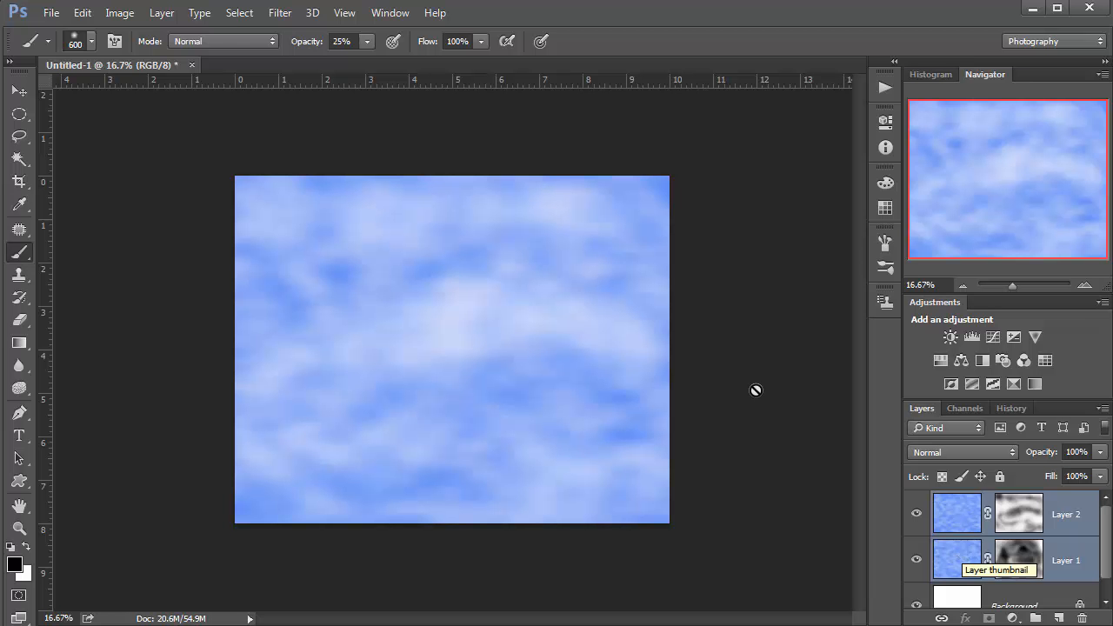
key("ctrl+t")
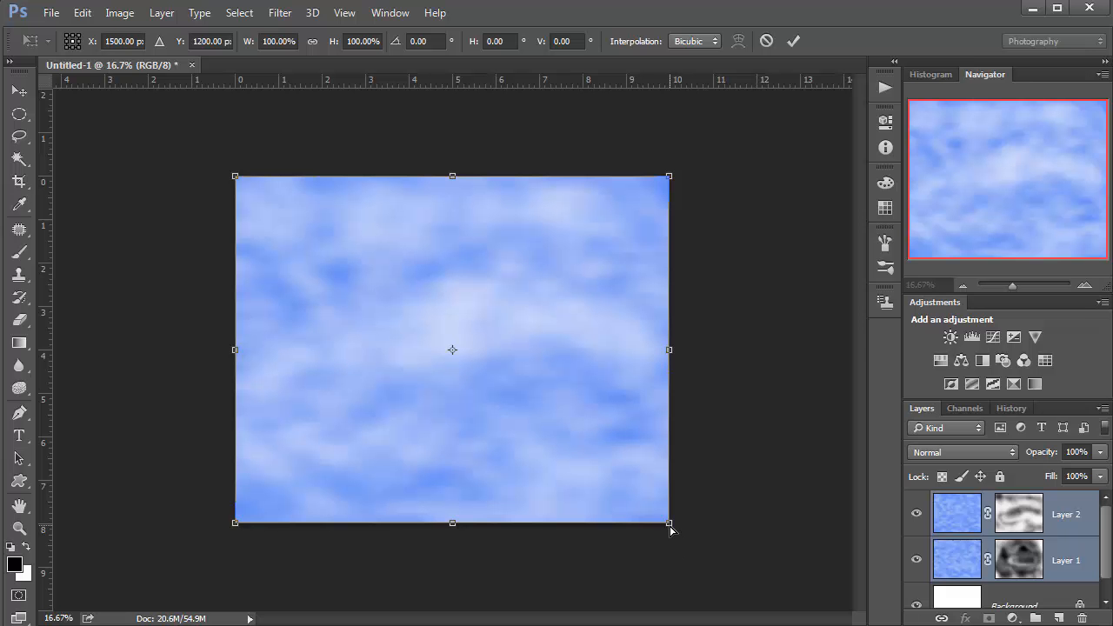
left_click_drag(670, 531, 861, 533)
left_click_drag(235, 523, 63, 524)
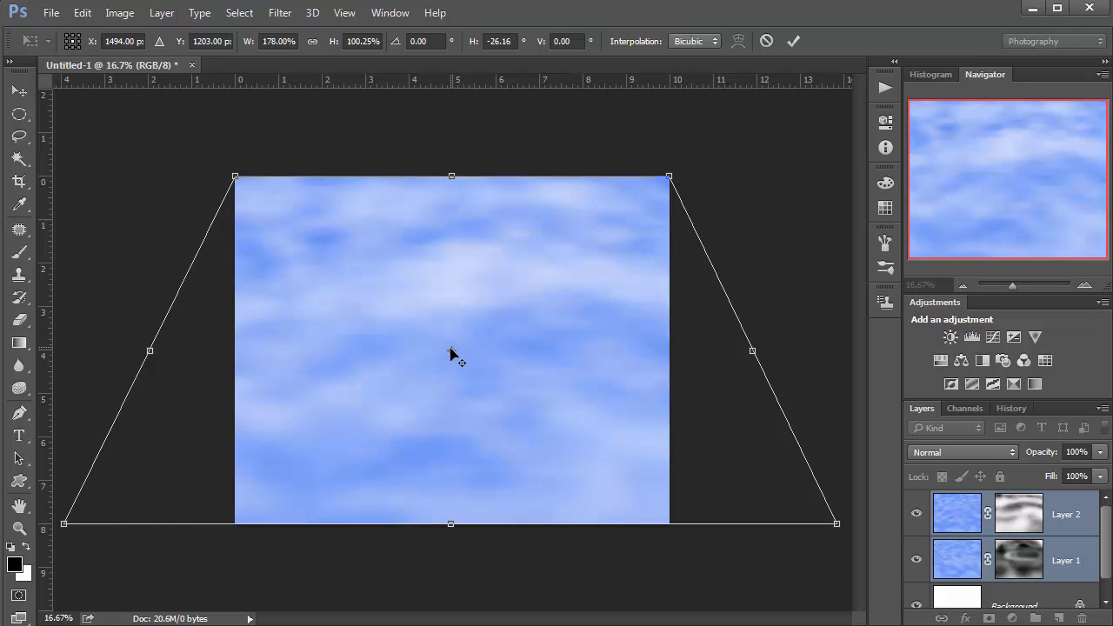
left_click_drag(451, 351, 452, 220)
left_click_drag(452, 527, 450, 413)
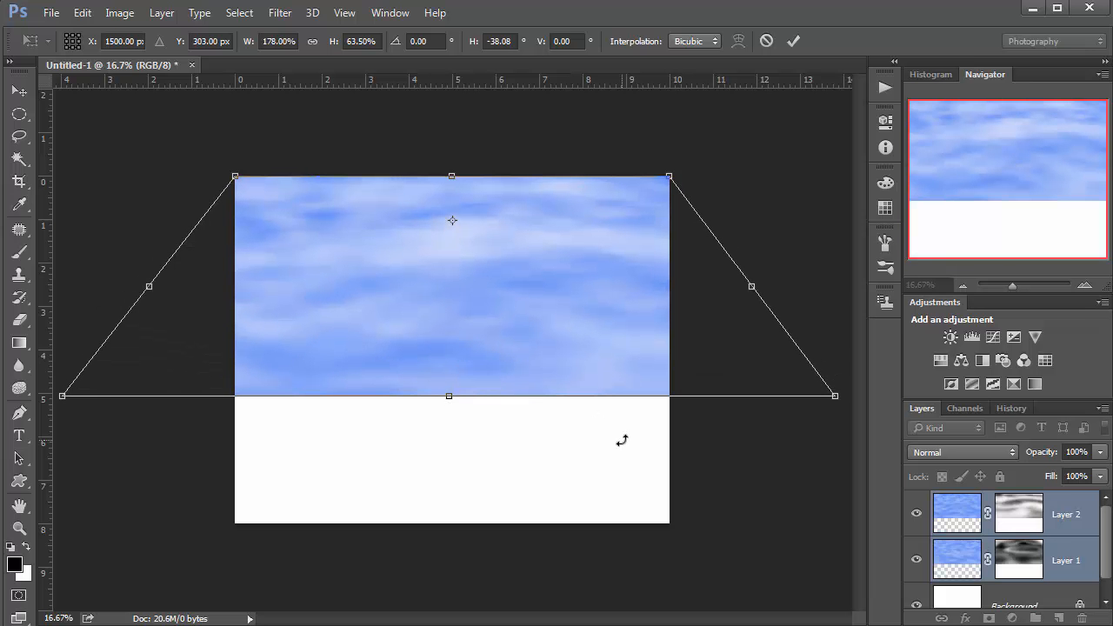
key("b")
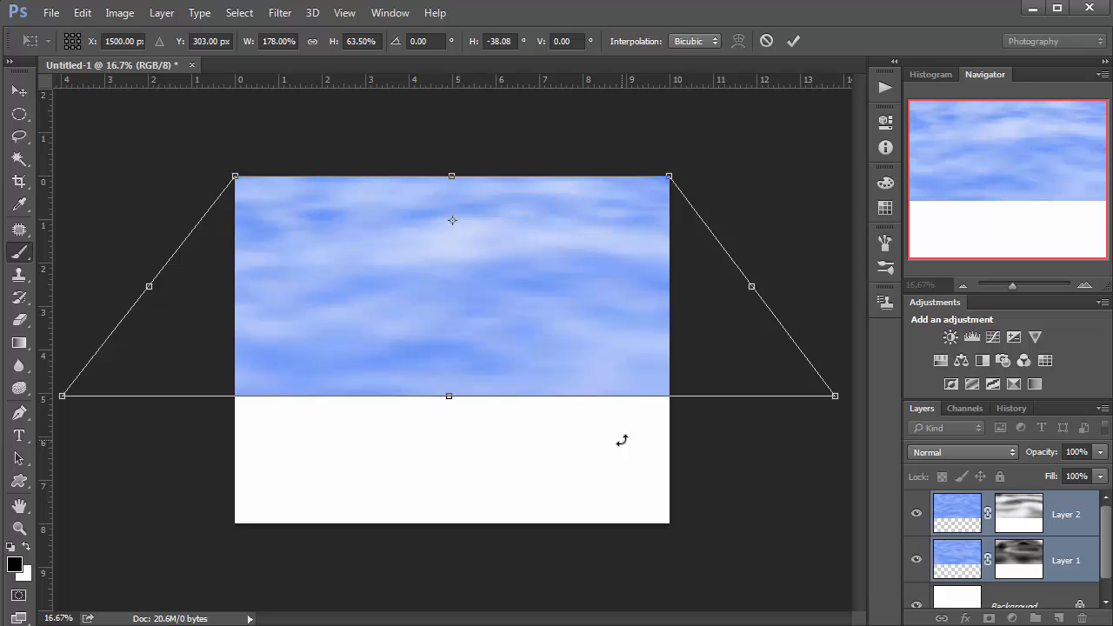
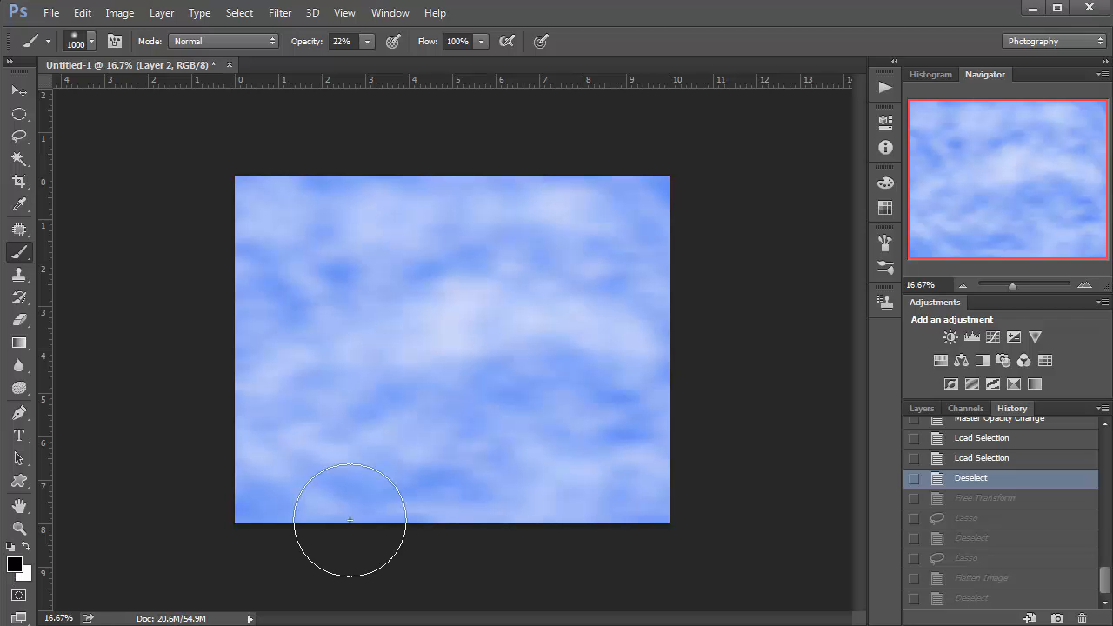
Set the foreground colour to bright red and make the Brush the active tool.
left_click(15, 565)
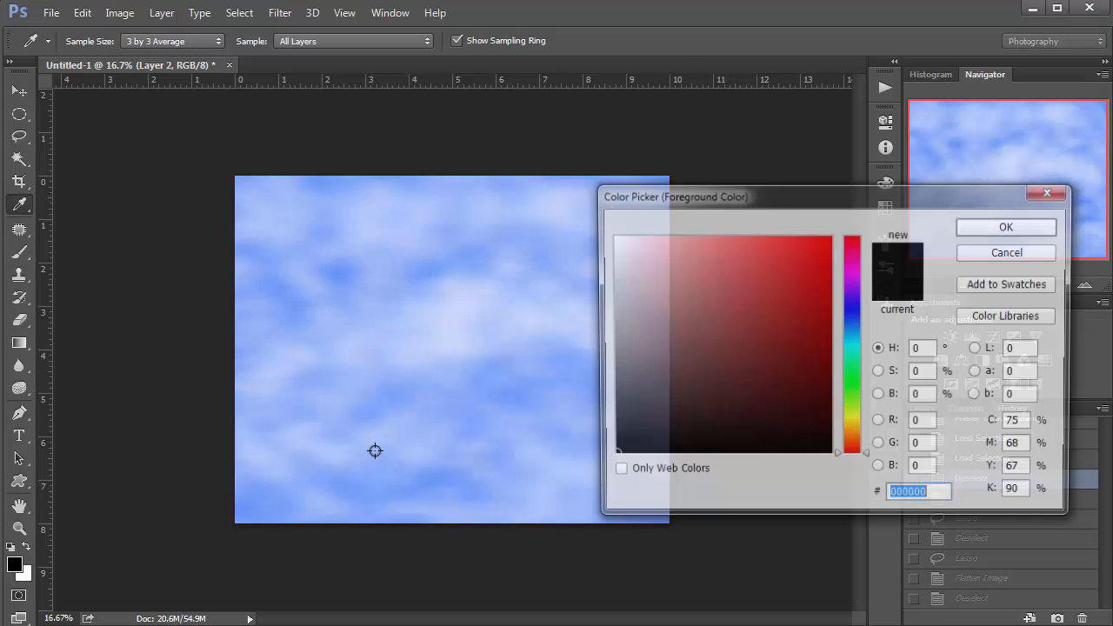
left_click(829, 252)
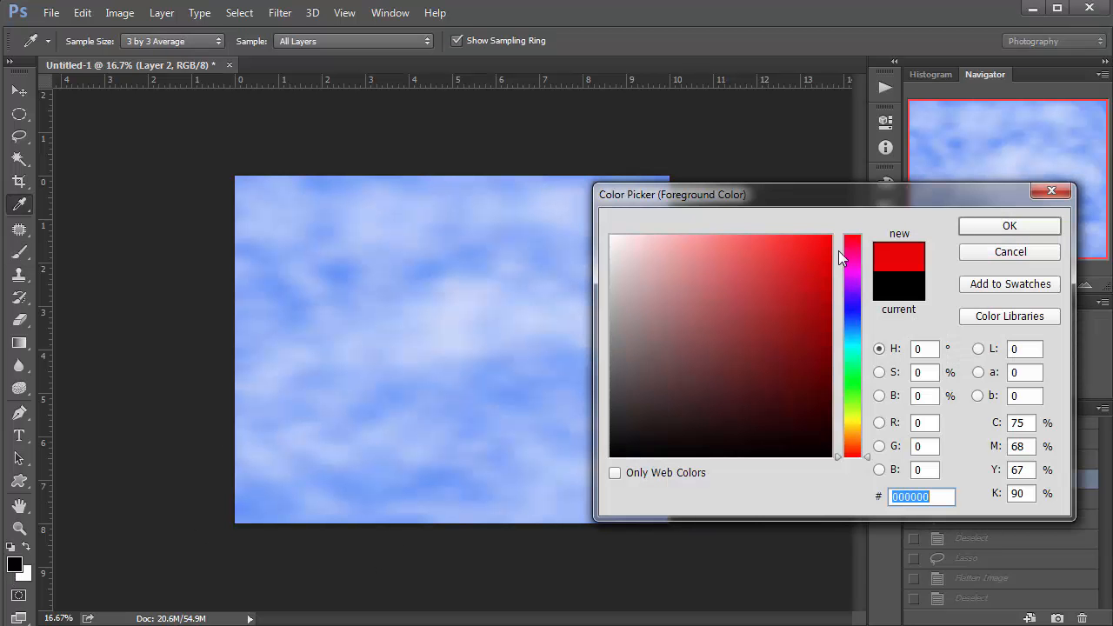
left_click(1010, 227)
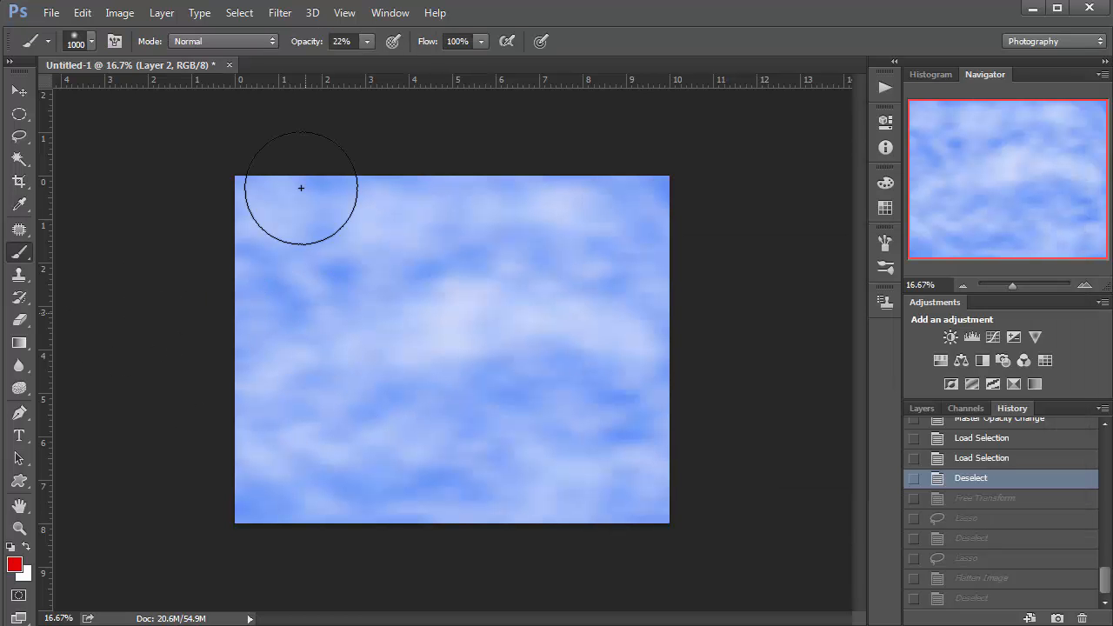
left_click(25, 313)
left_click(21, 256)
Set the brush opacity to 6% and reduce the brush size to 500.
left_click(368, 41)
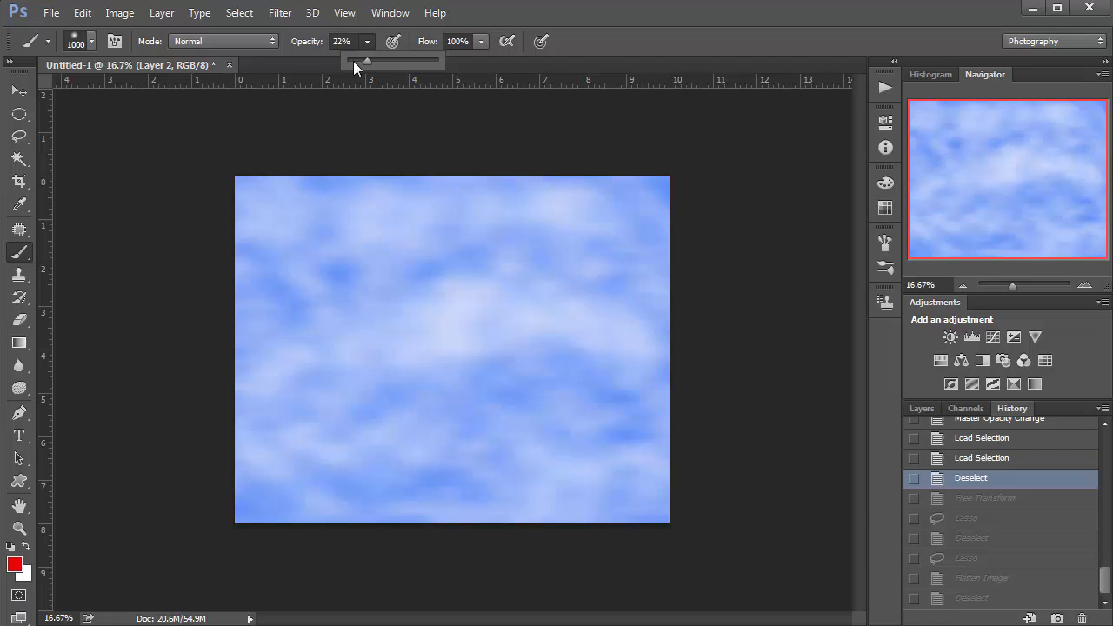
left_click(513, 77)
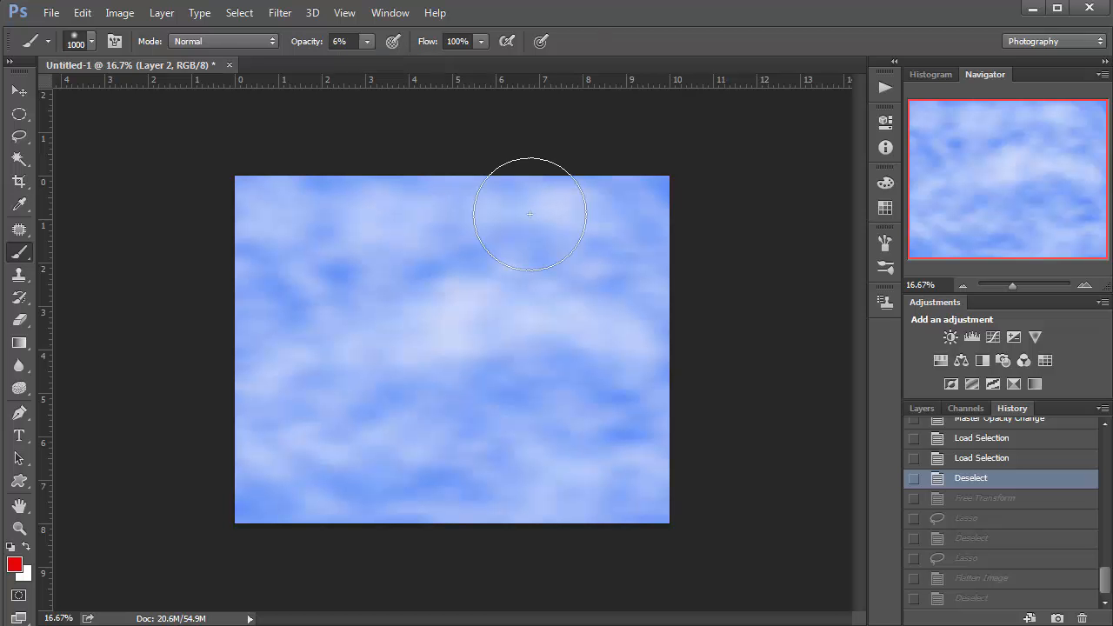
key("bracketleft")
key("bracketleft")
key("bracketleft")
key("bracketleft")
key("bracketleft")
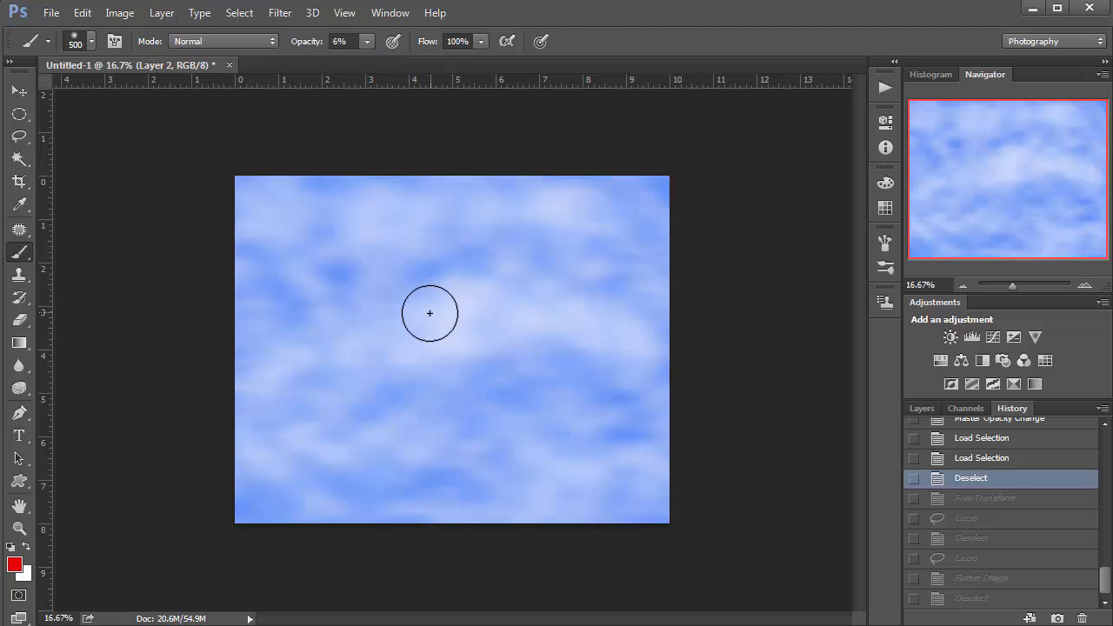
Add a new layer above Layer 2 and dab faint red spots over several areas of the clouds.
left_click(921, 409)
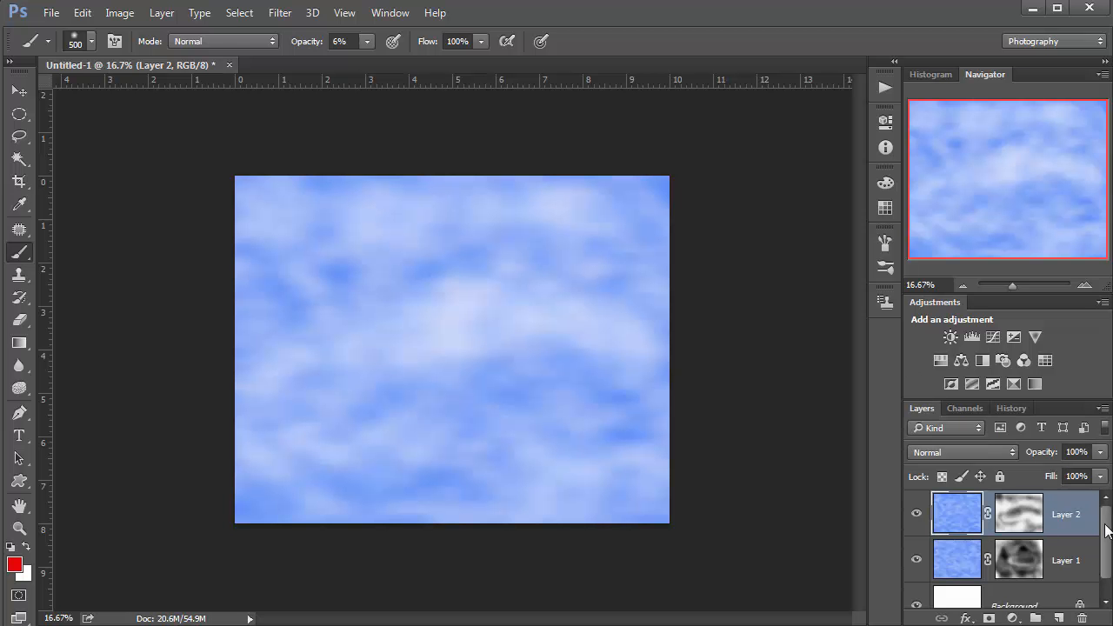
left_click(1058, 618)
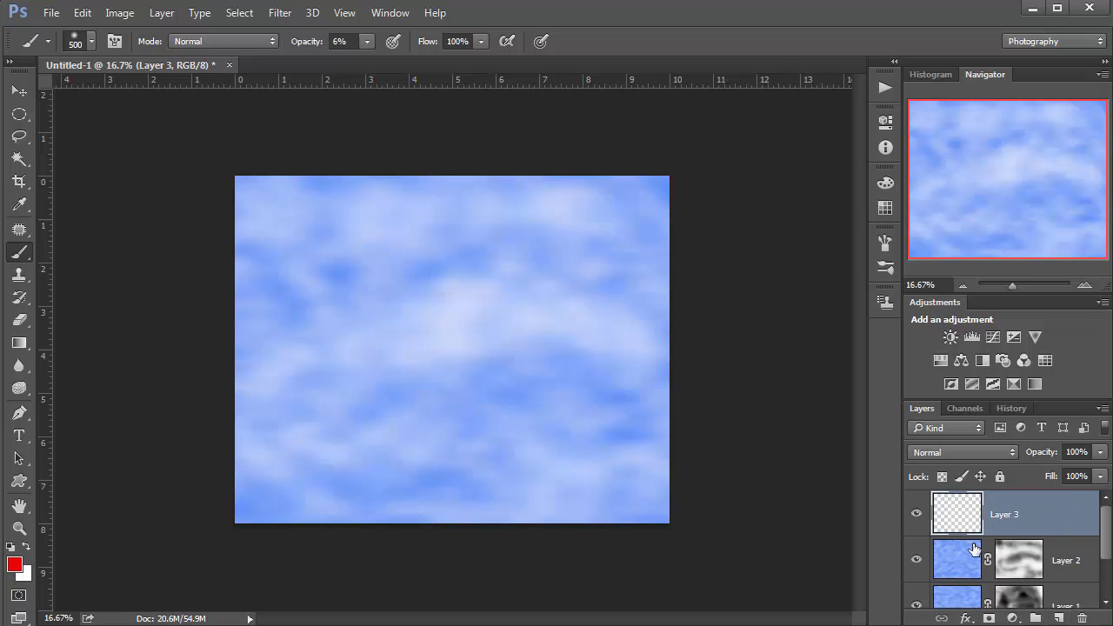
left_click(371, 291)
left_click(550, 280)
left_click(278, 412)
left_click(630, 398)
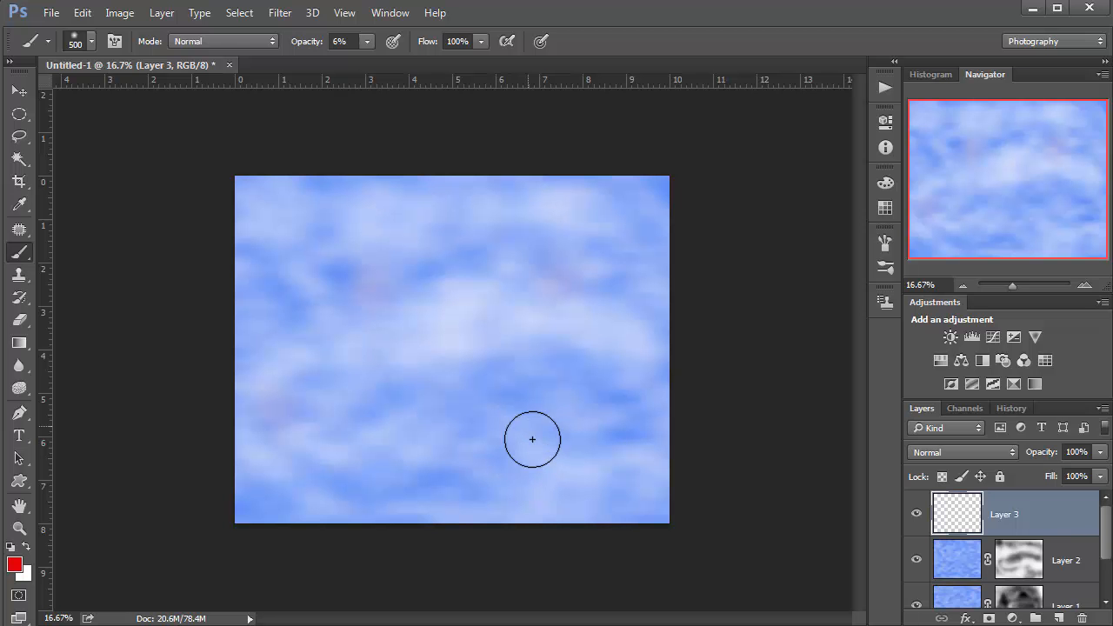
left_click(566, 279)
left_click(380, 286)
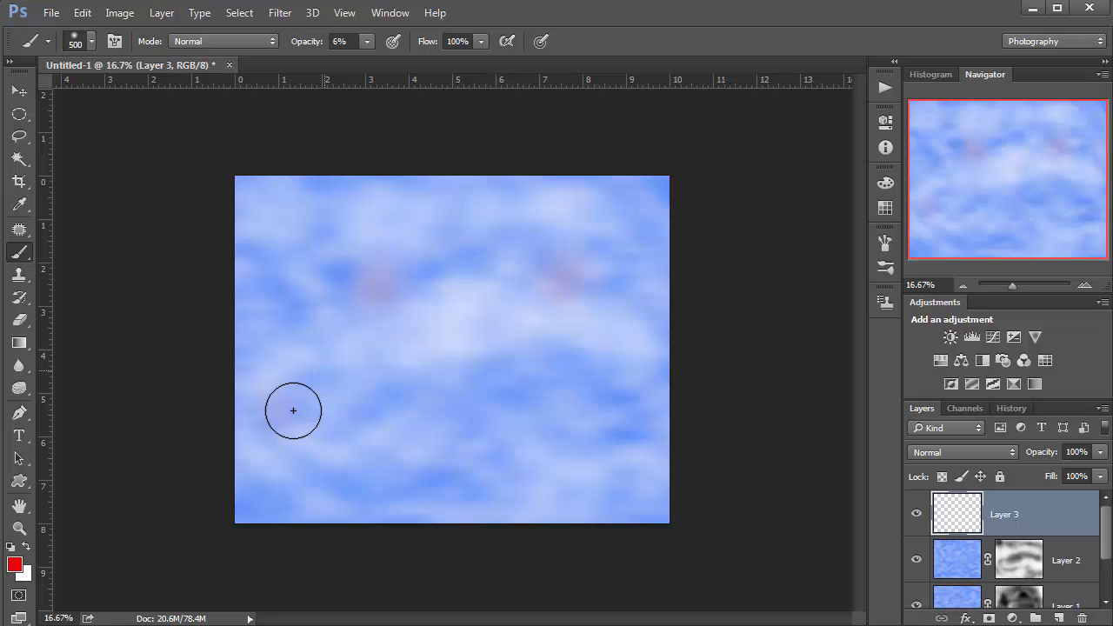
left_click(274, 416)
Apply a Motion Blur at 0° with a long distance, above 500 pixels, to the red spots on Layer 3.
left_click(279, 13)
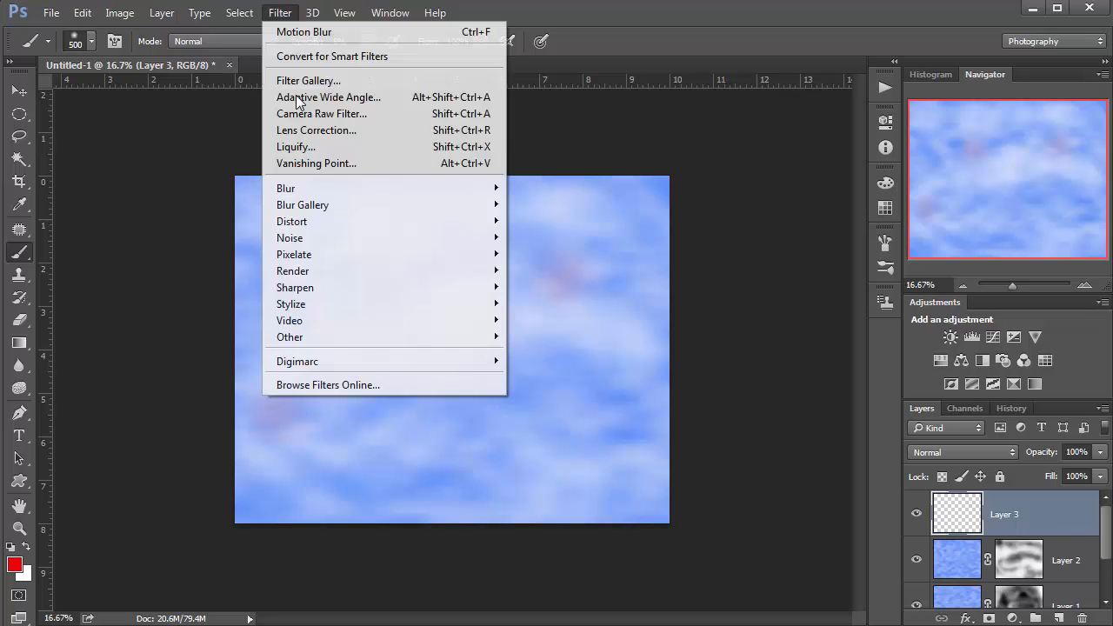
mouse_move(390, 191)
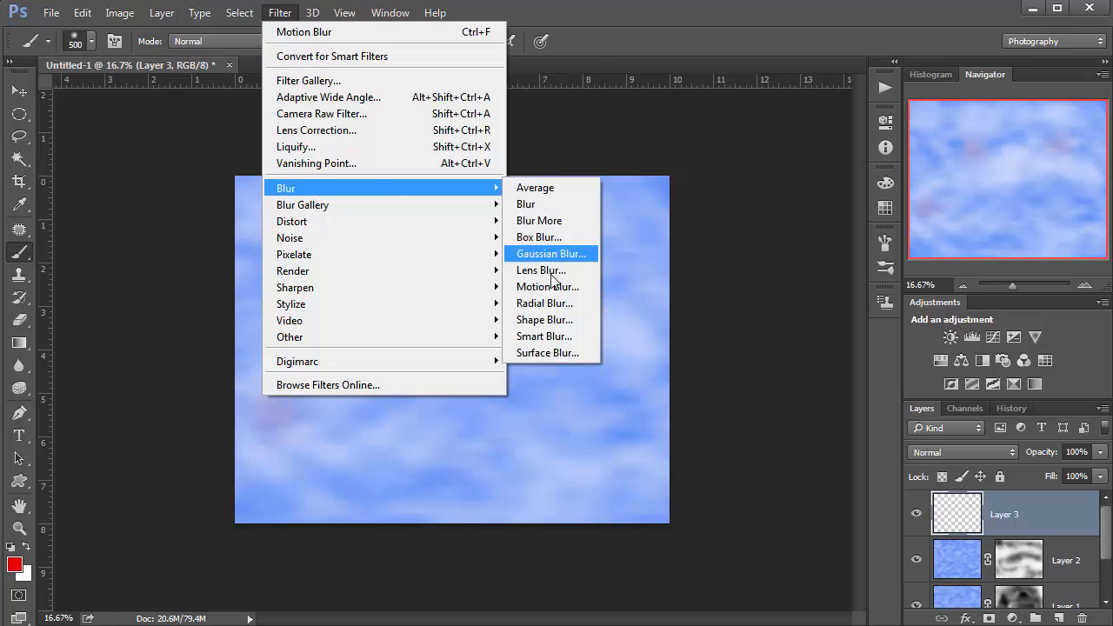
left_click(551, 287)
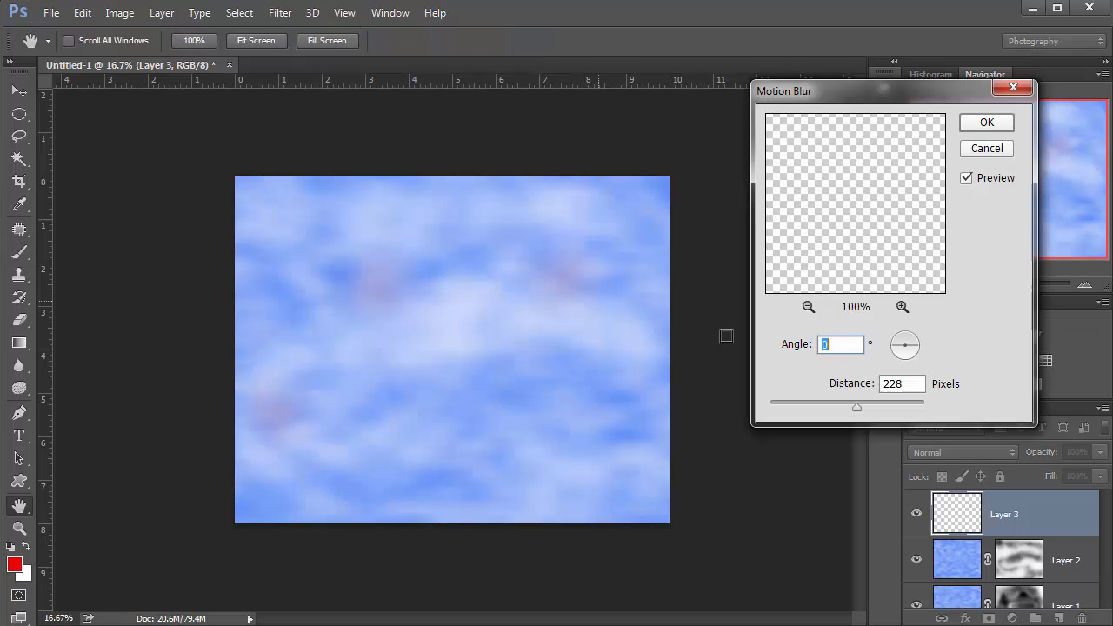
left_click(883, 401)
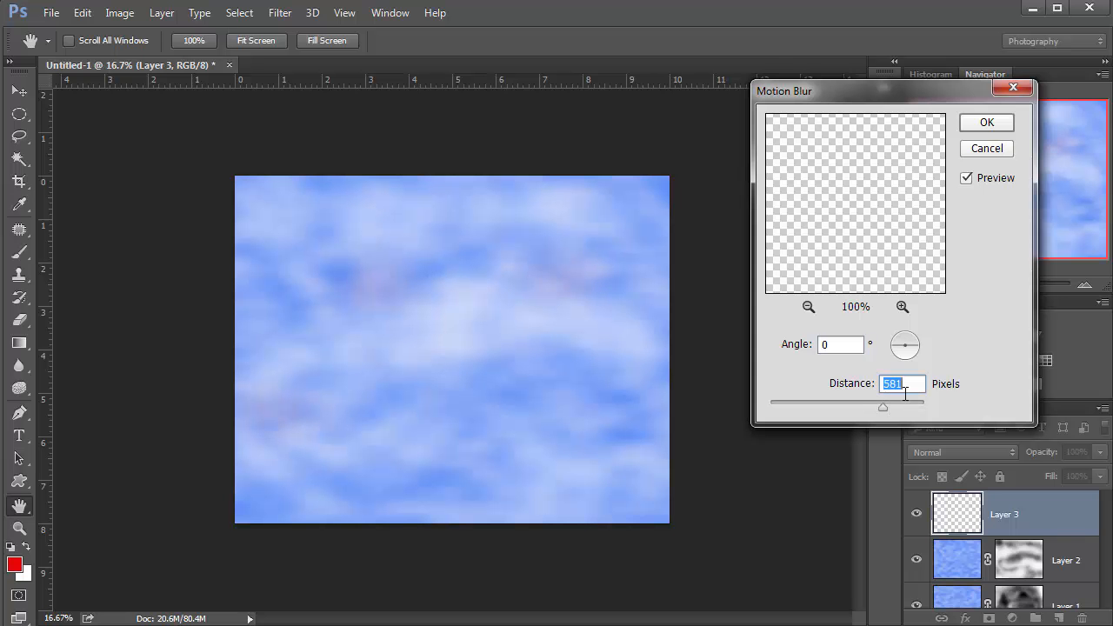
left_click(900, 406)
left_click(989, 127)
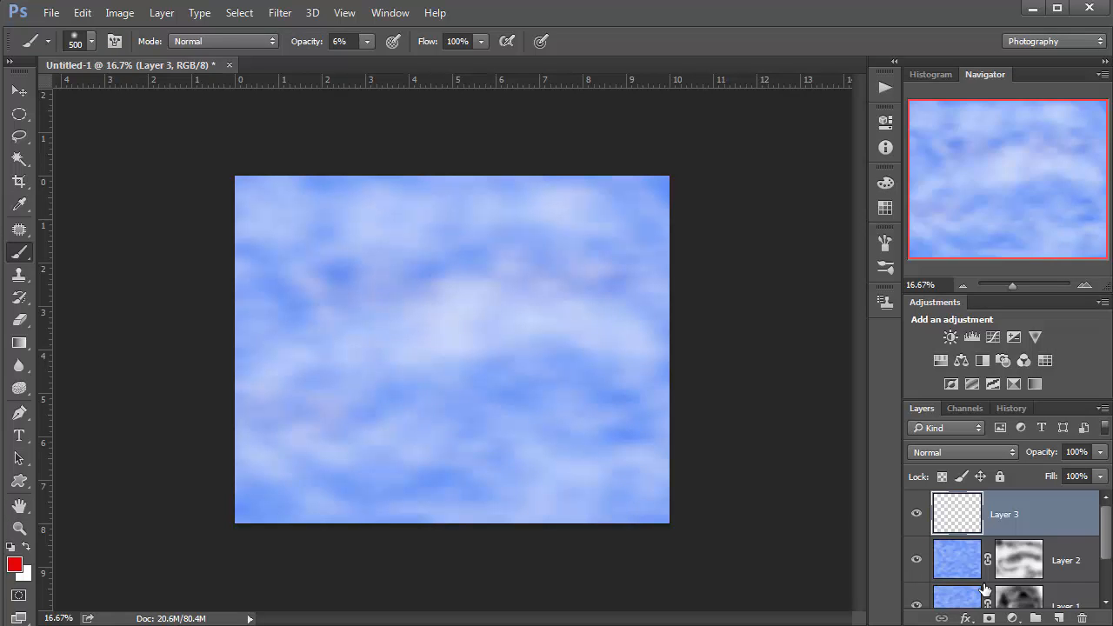
Add a layer mask to Layer 3 and set the brush opacity to 17%.
left_click(989, 619)
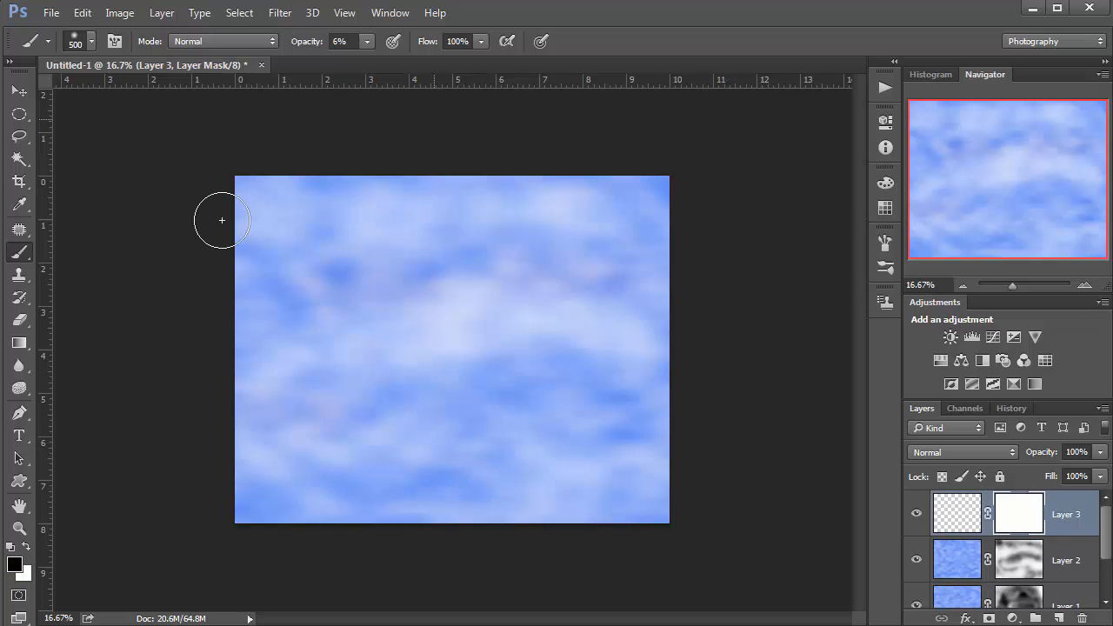
left_click(364, 42)
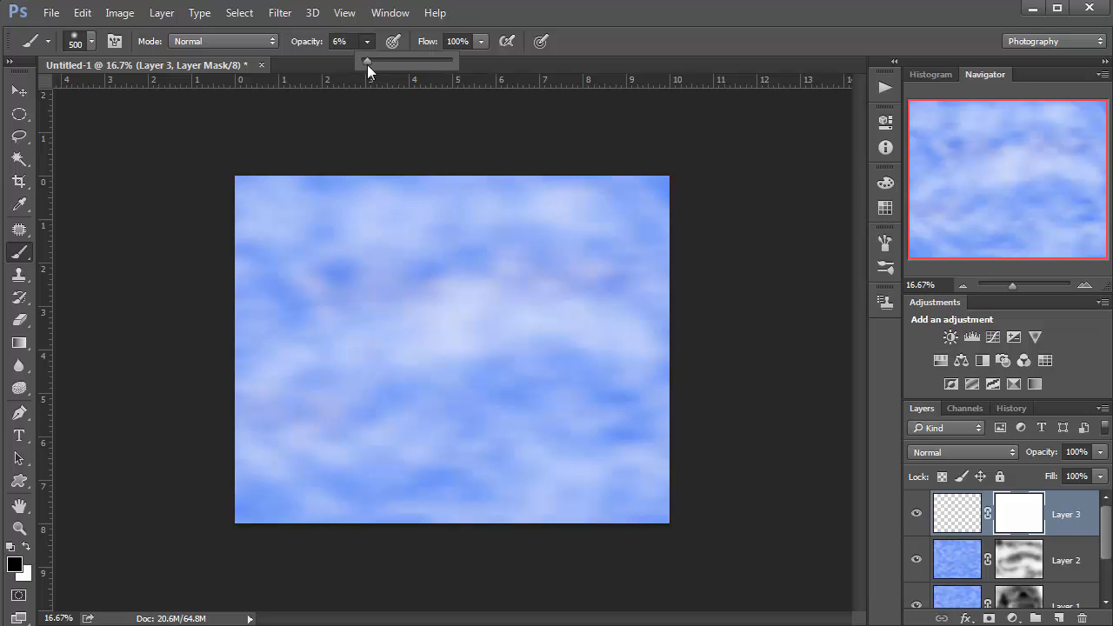
left_click(384, 60)
left_click_drag(380, 60, 377, 63)
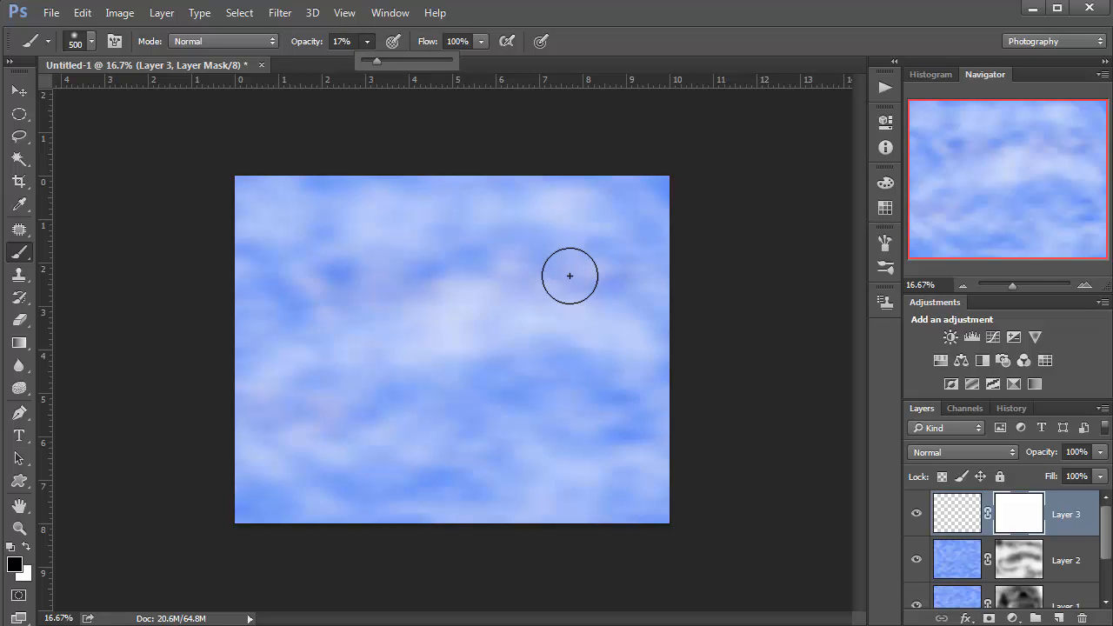
Paint black over the blurred red areas on Layer 3's mask, and add a second mask to the layer.
mouse_move(600, 297)
left_mouse_down()
mouse_move(599, 307)
mouse_move(533, 308)
mouse_move(568, 325)
mouse_move(460, 281)
left_mouse_up()
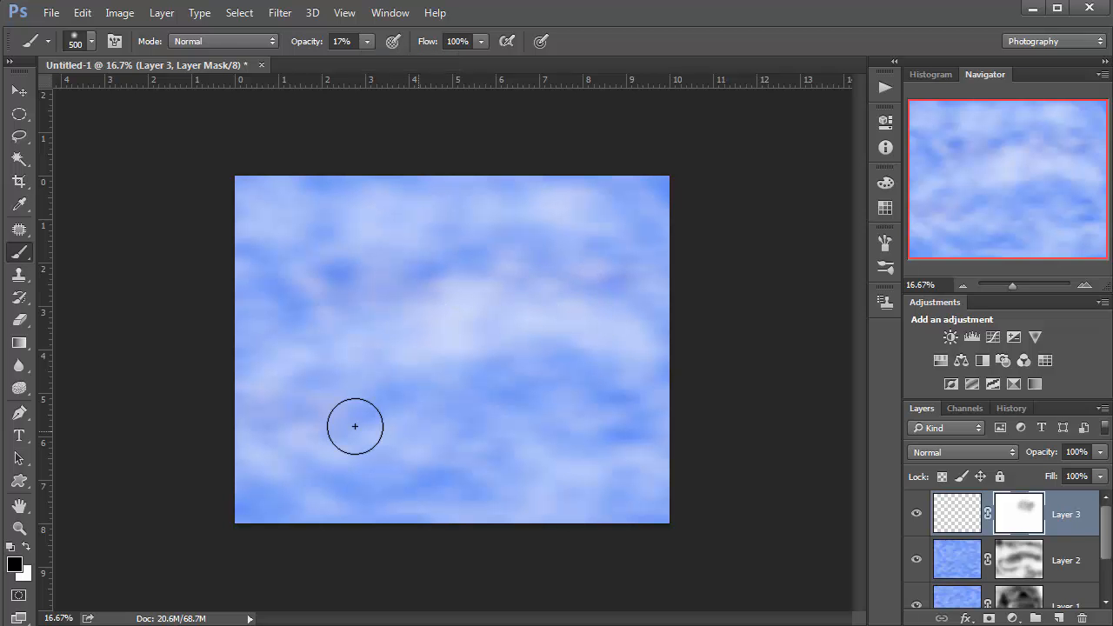
left_click_drag(343, 311, 410, 327)
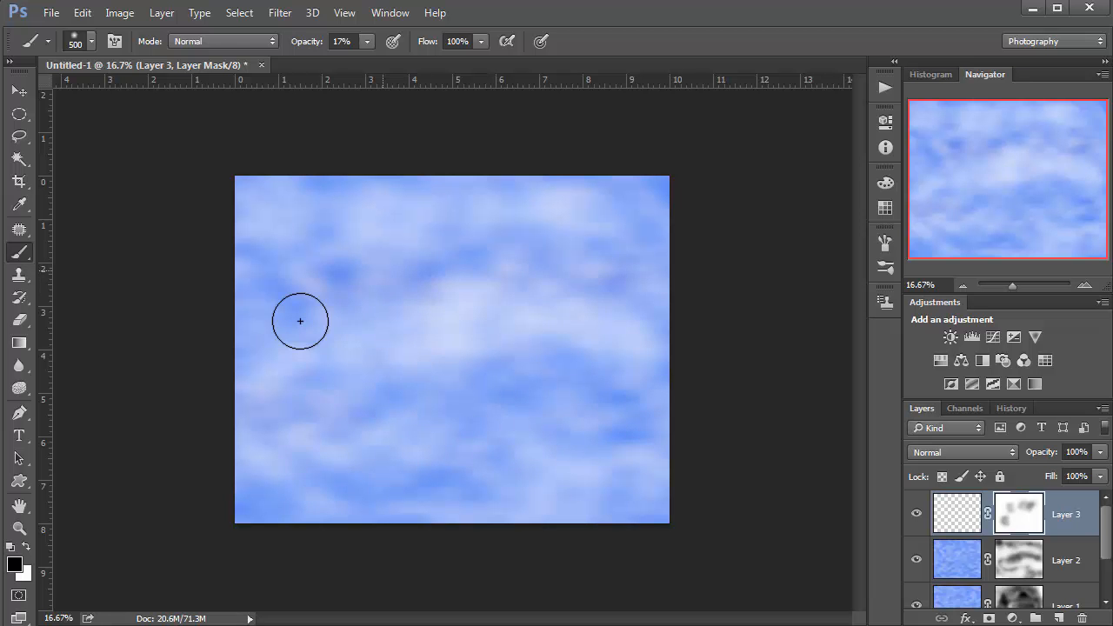
left_click(391, 279)
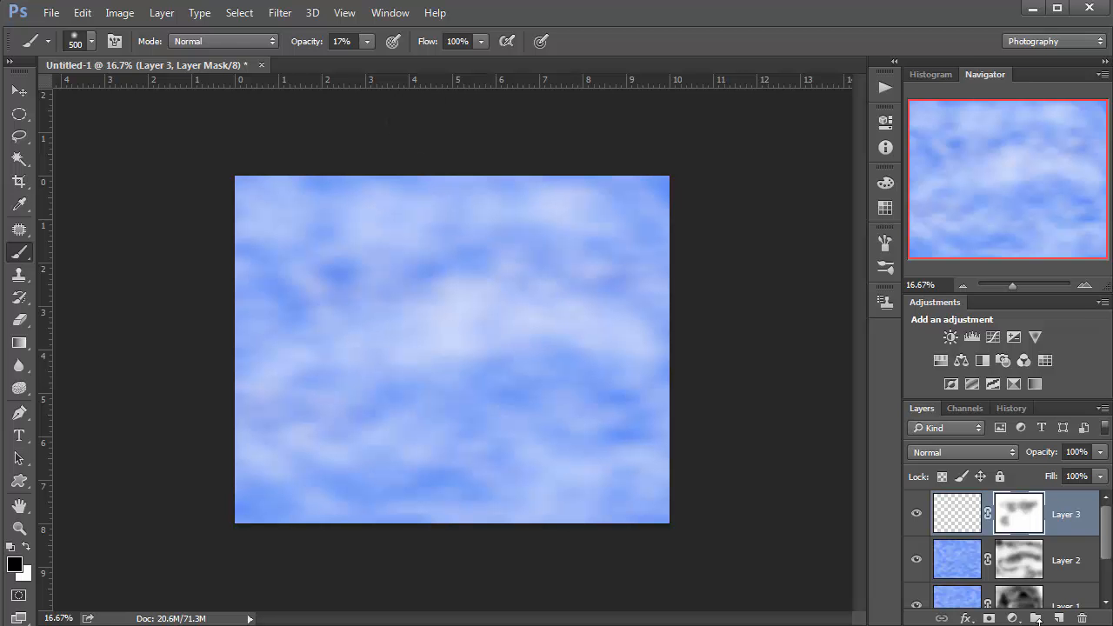
left_click(989, 619)
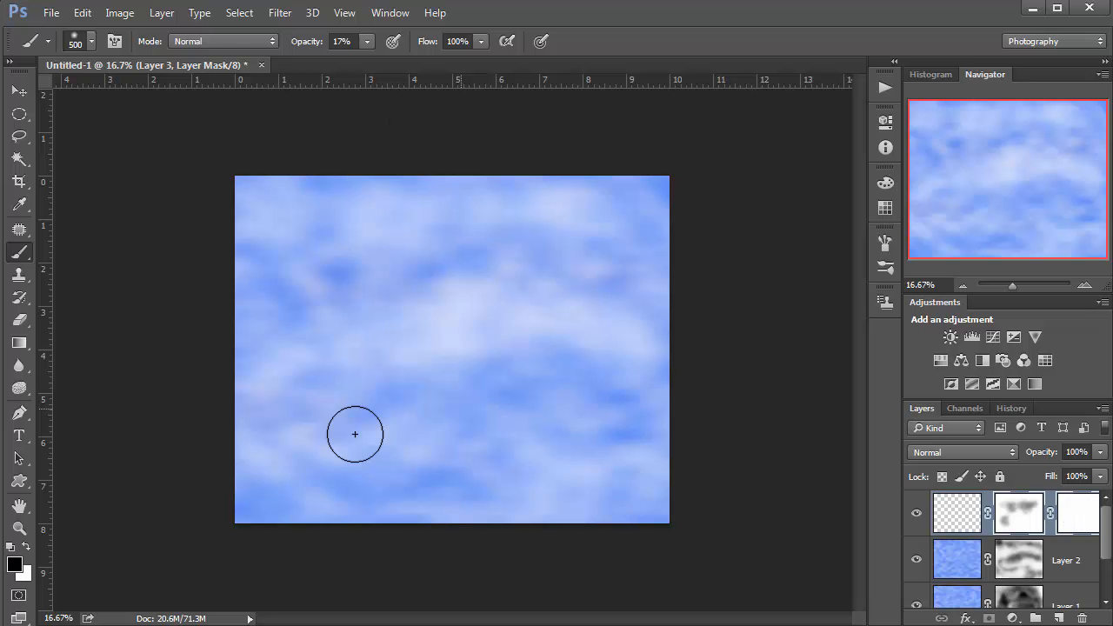
Try to pick a bright yellow foreground colour while Layer 3's mask is active.
left_click(14, 566)
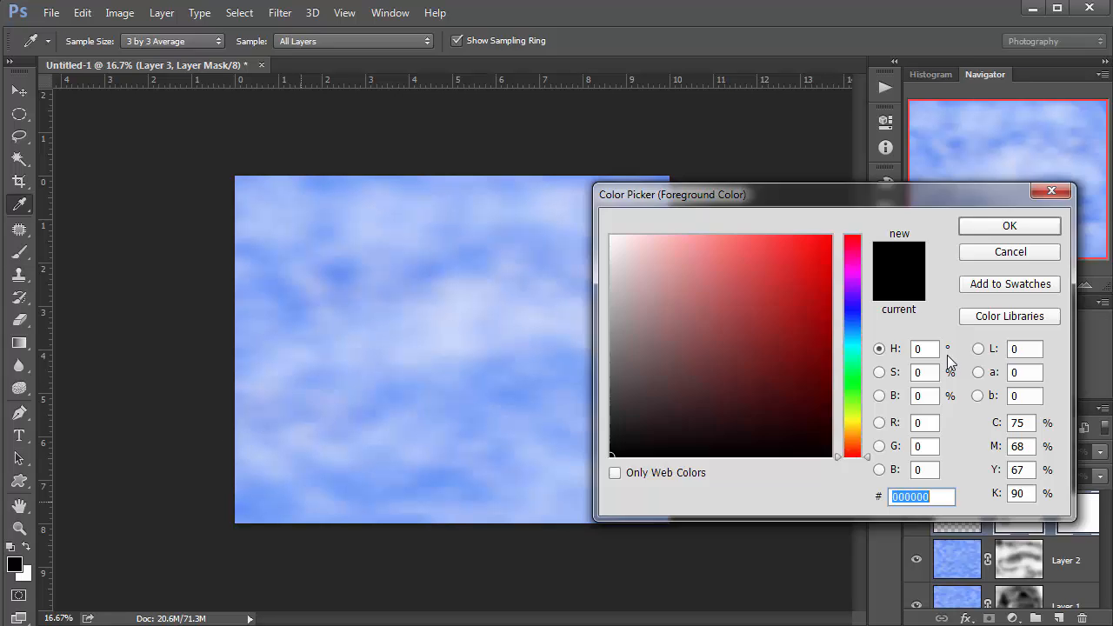
left_click_drag(853, 427, 857, 431)
left_click(793, 243)
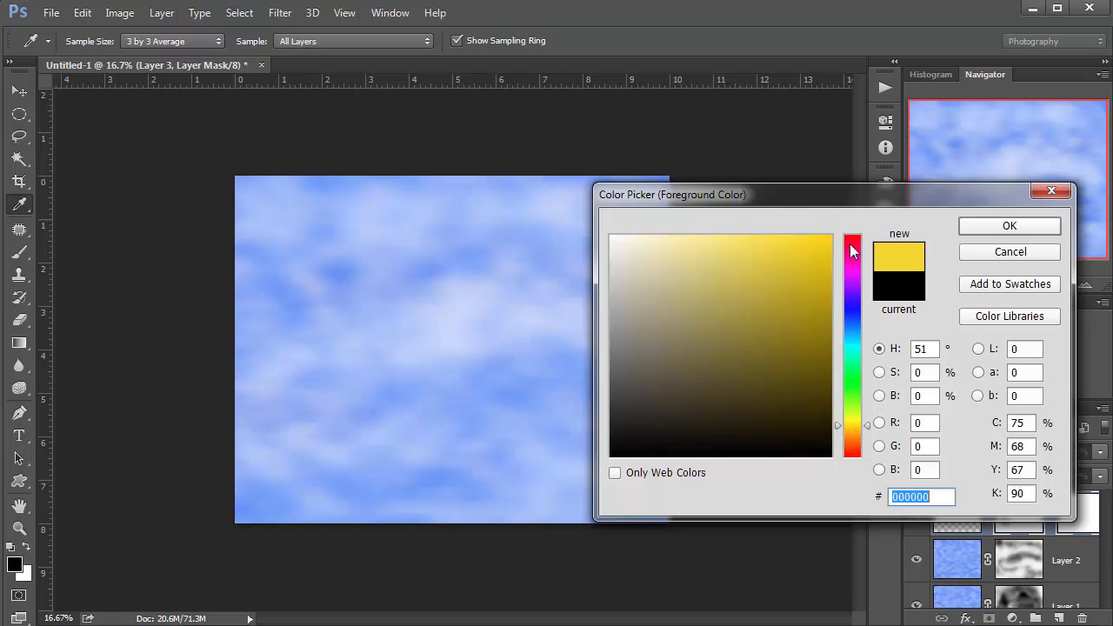
left_click(996, 230)
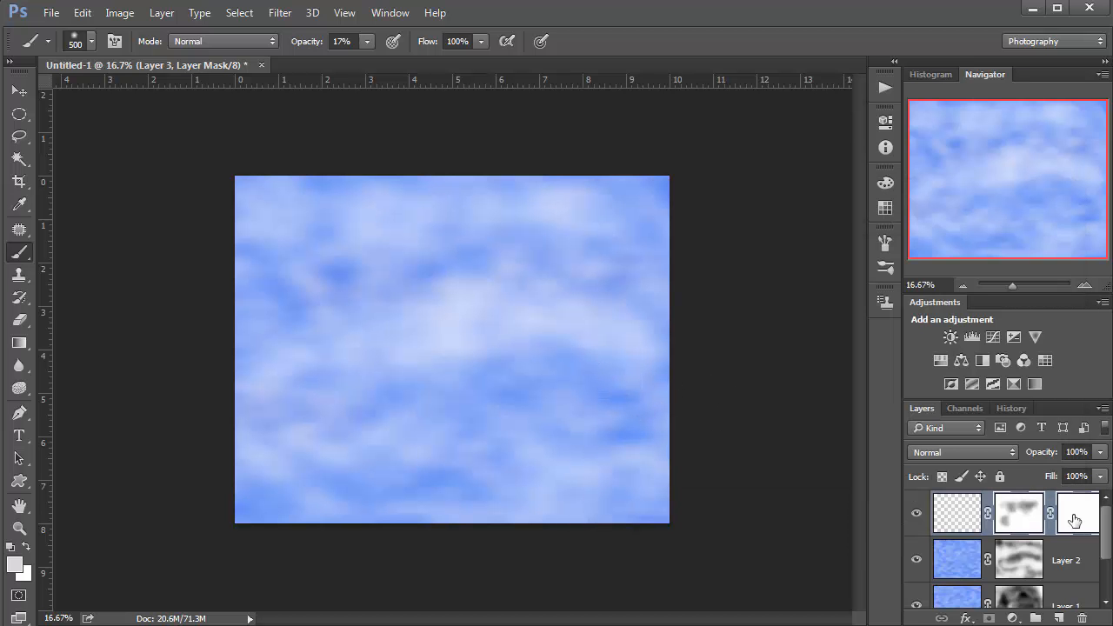
Delete the masked red layer, add a new empty layer above Layer 2, and set the foreground colour to bright yellow.
key("Delete")
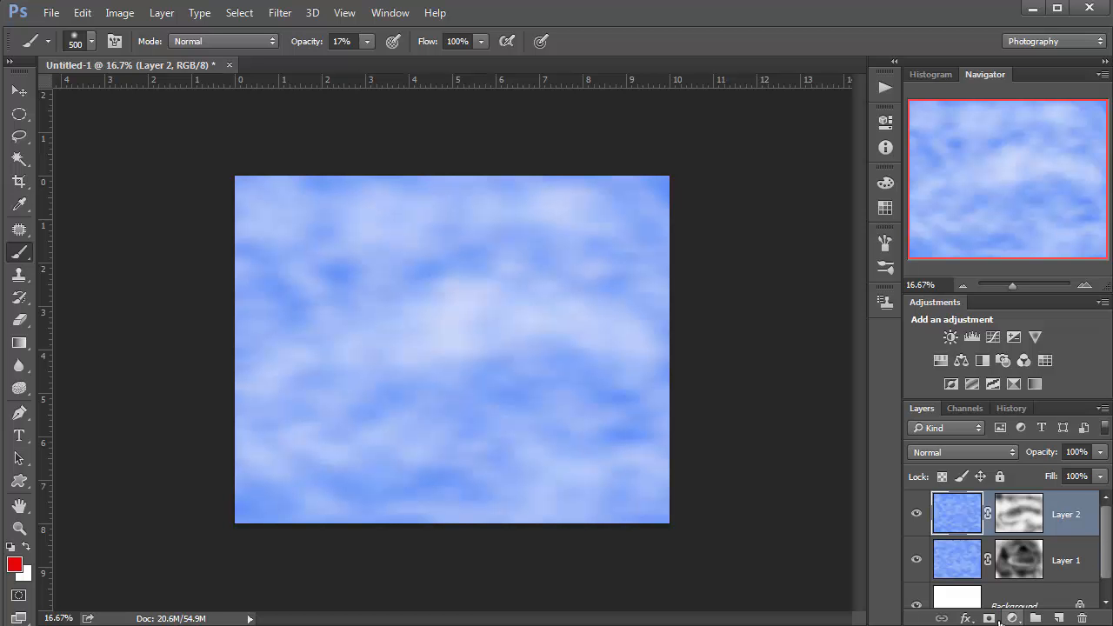
left_click(1058, 617)
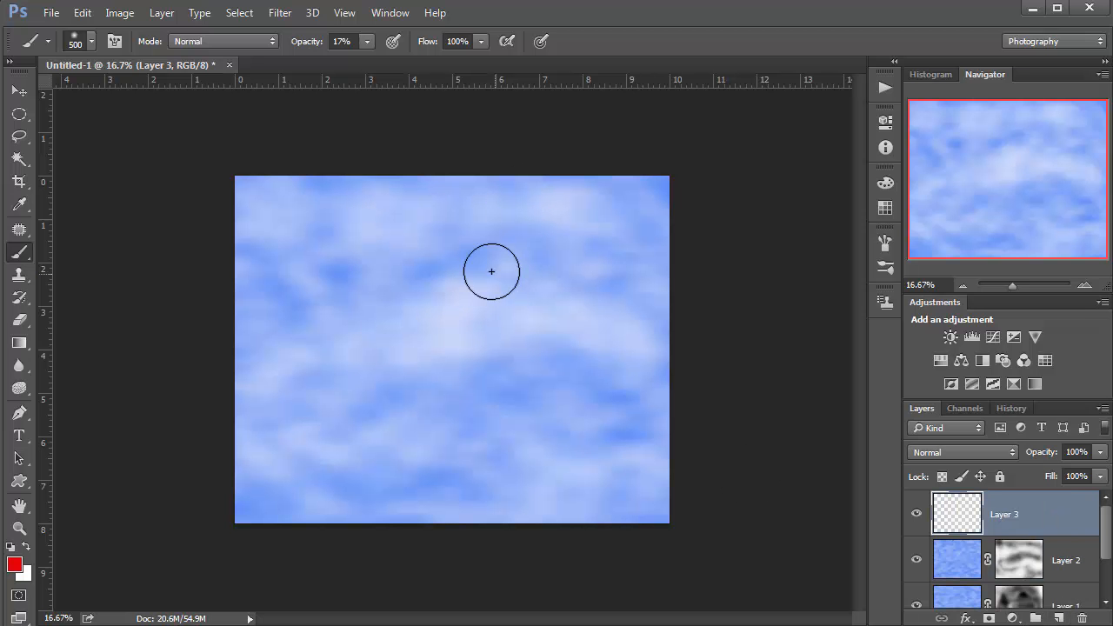
left_click(14, 565)
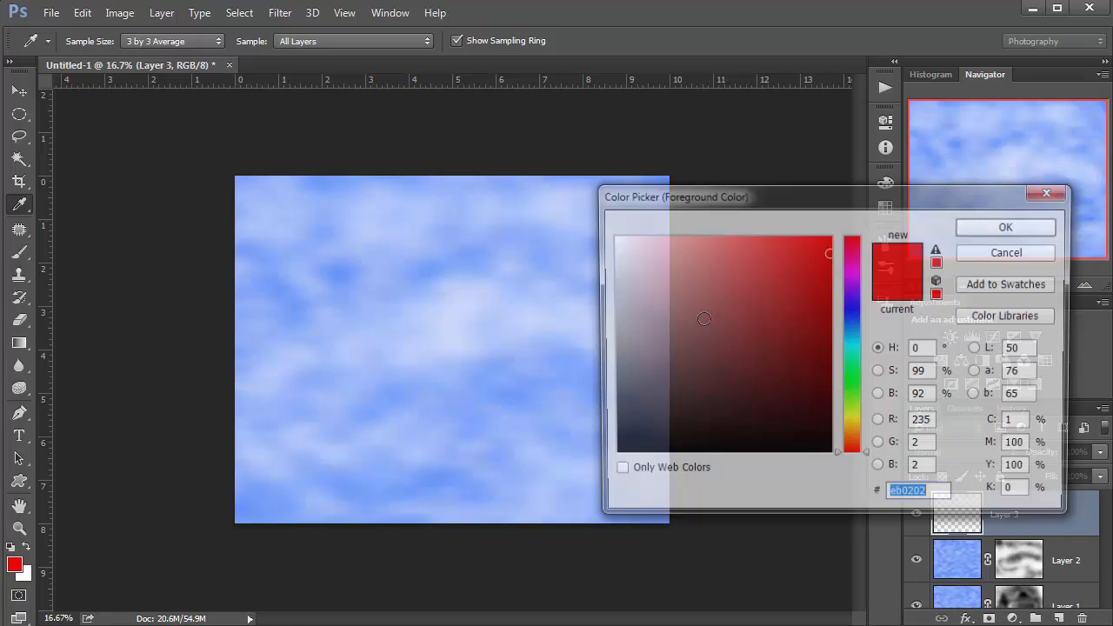
left_click(852, 423)
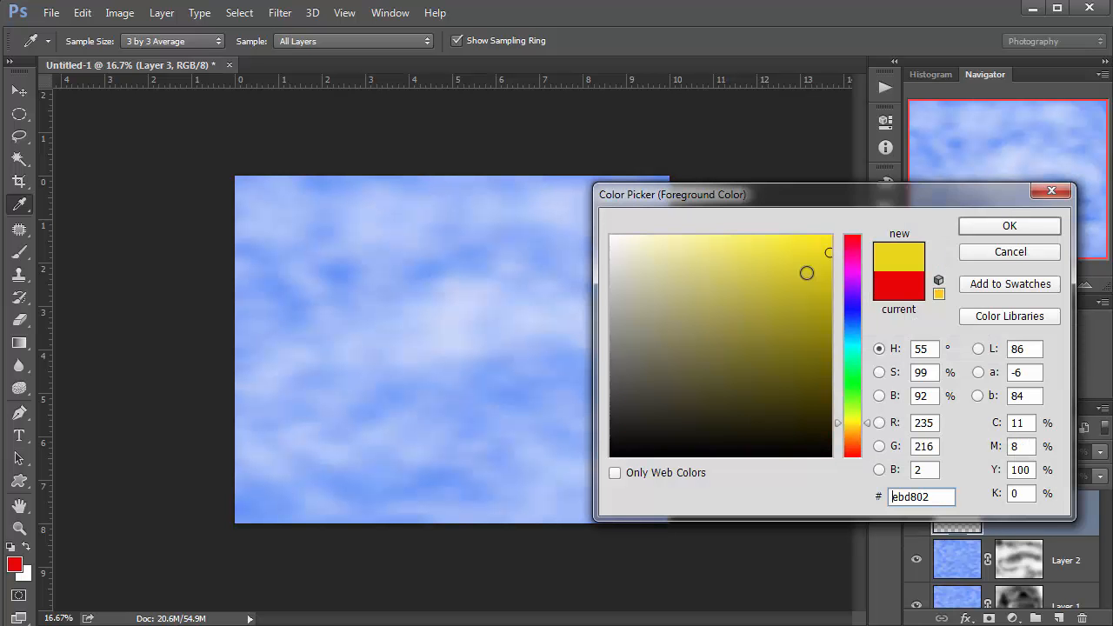
left_click(826, 239)
left_click(1023, 230)
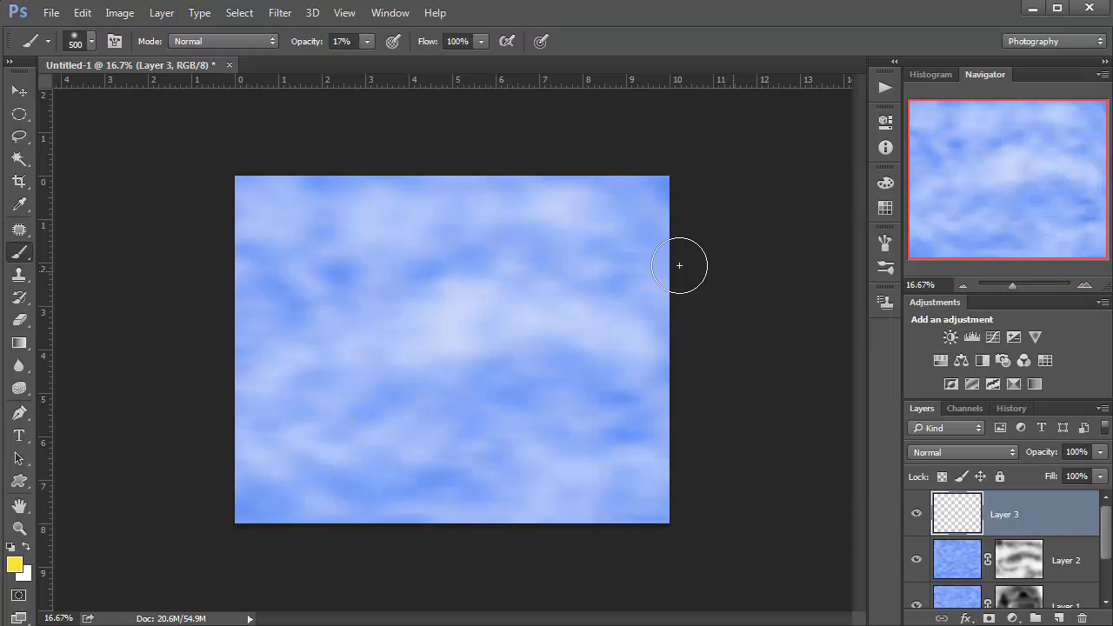
Dab faint yellow spots on three areas of the clouds and reapply the last Motion Blur to them.
left_click(438, 253)
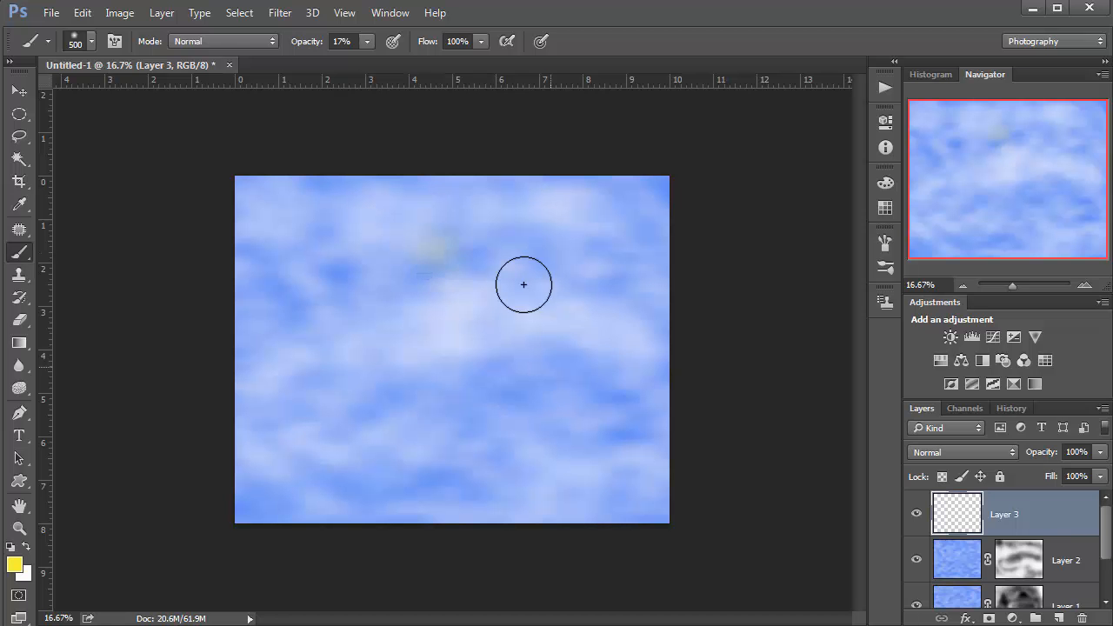
left_click(331, 351)
left_click(603, 371)
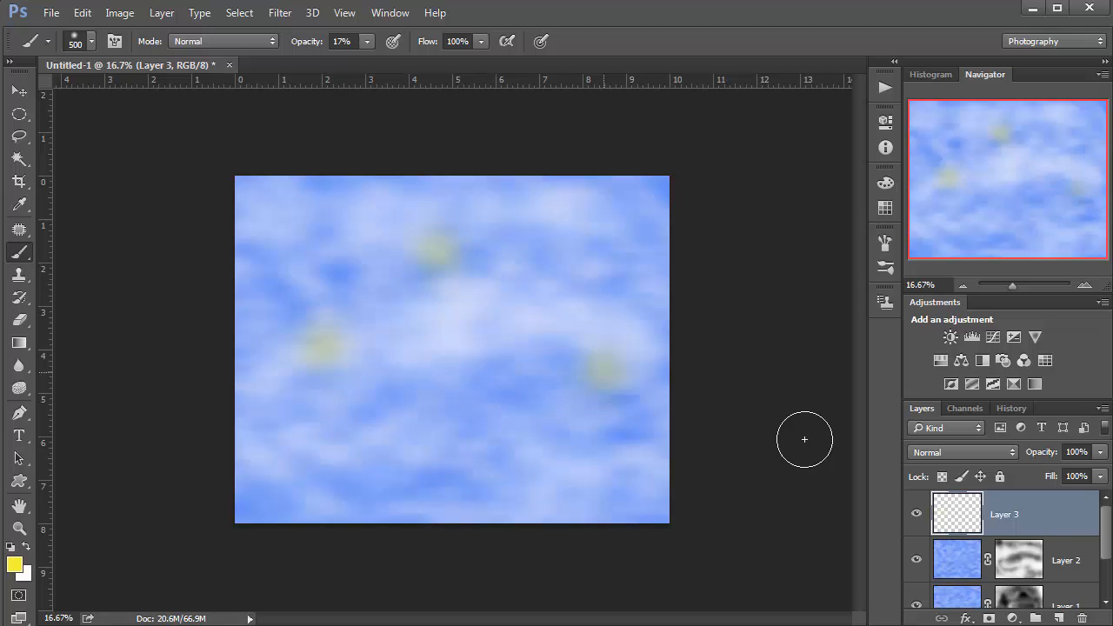
left_click(285, 12)
left_click(297, 30)
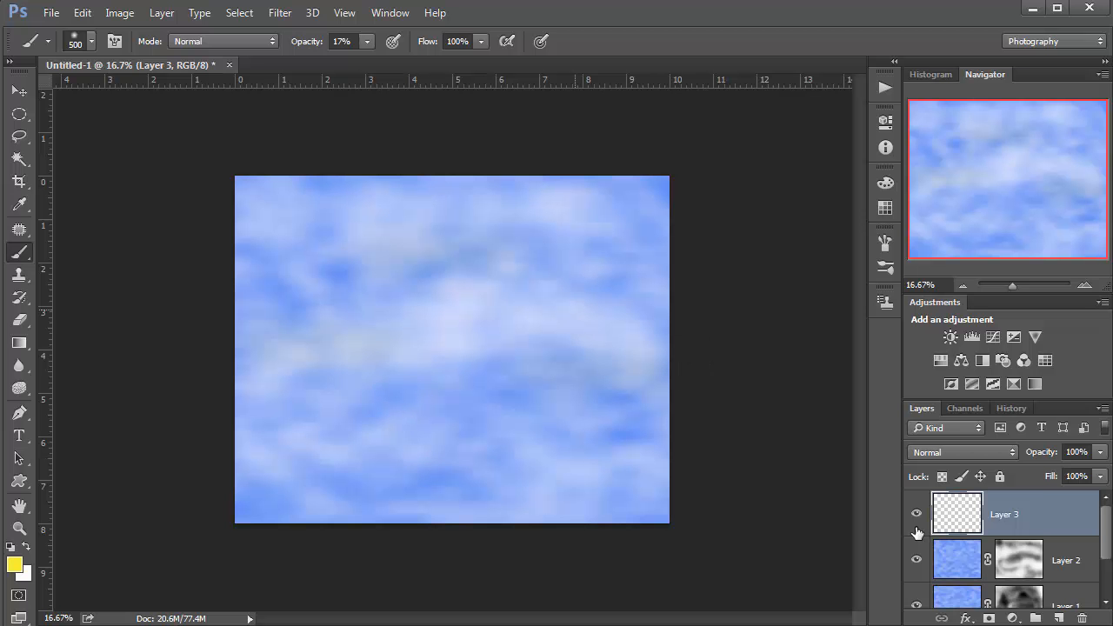
Add a layer mask to Layer 3 and brush light grey over the blurred yellow areas at 17% opacity.
left_click(989, 618)
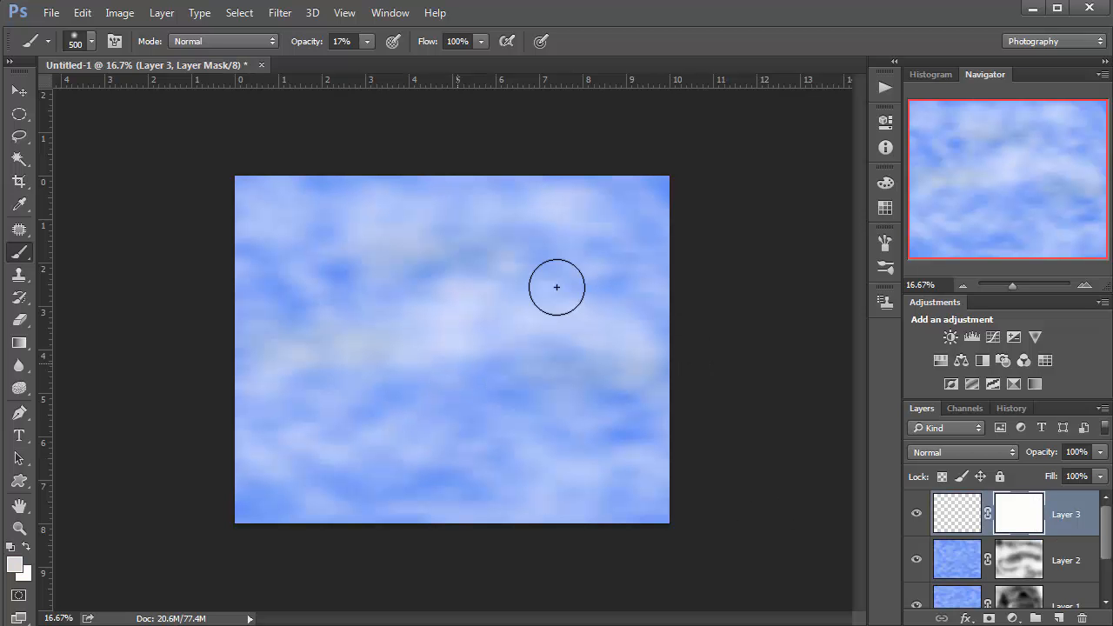
mouse_move(358, 367)
left_mouse_down()
mouse_move(312, 368)
mouse_move(389, 350)
mouse_move(412, 381)
left_mouse_up()
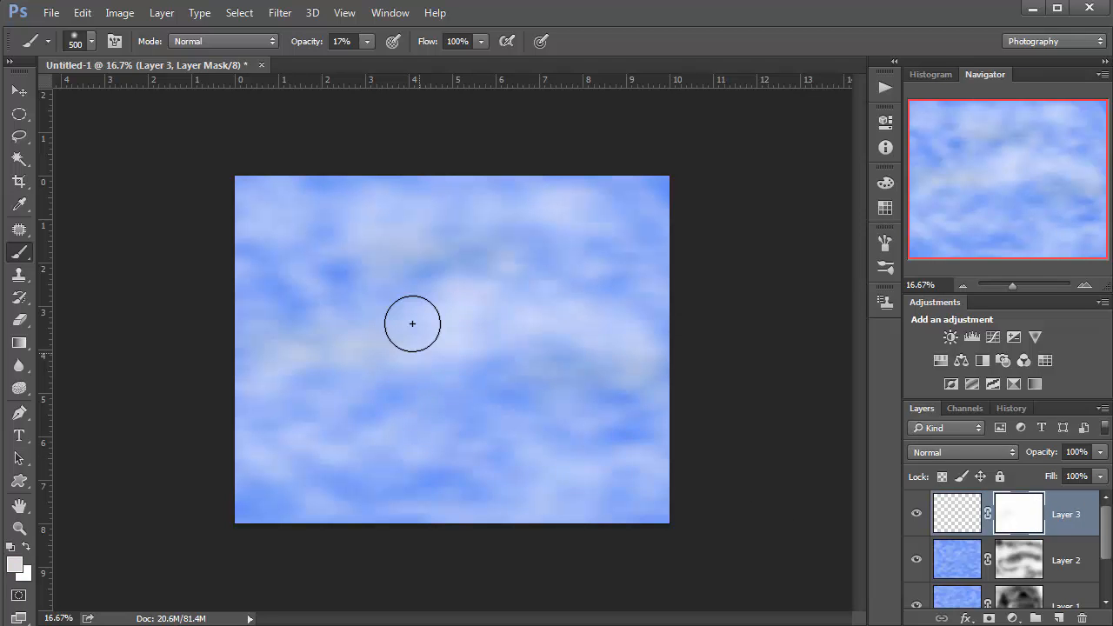
left_click_drag(423, 211, 564, 429)
Add a new layer above Layer 3 and set the foreground colour to red fa192e.
left_click(1059, 618)
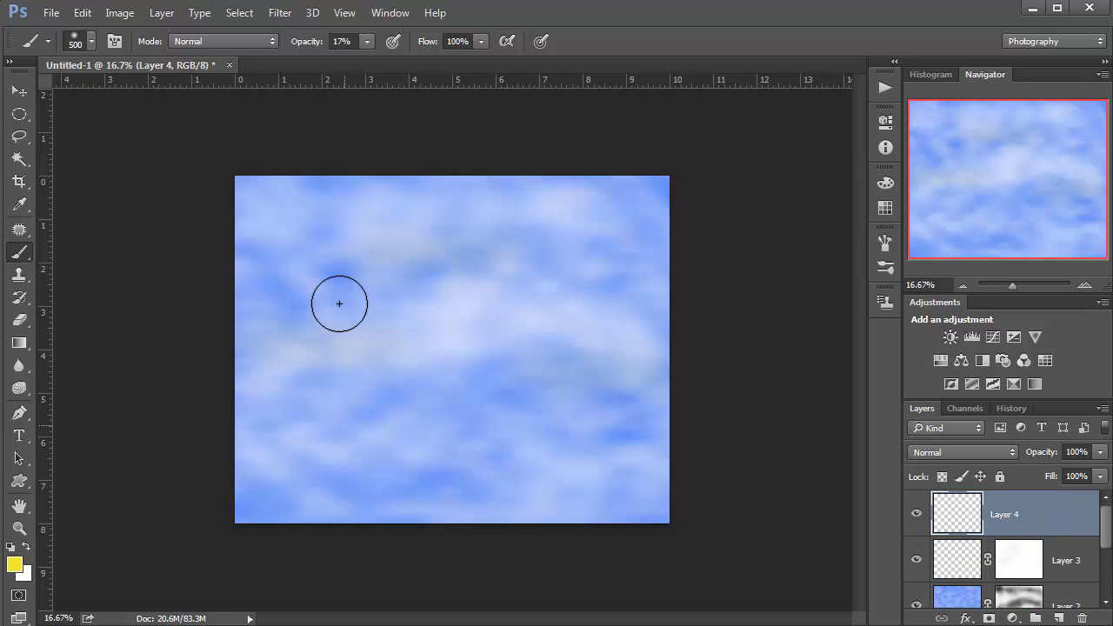
left_click(14, 564)
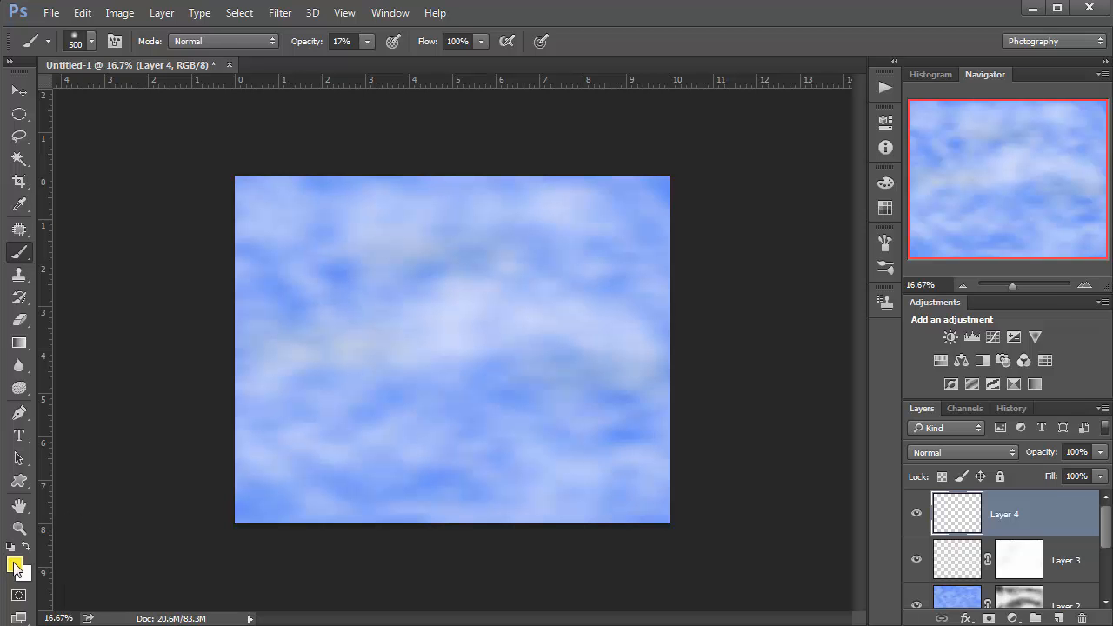
left_click(854, 241)
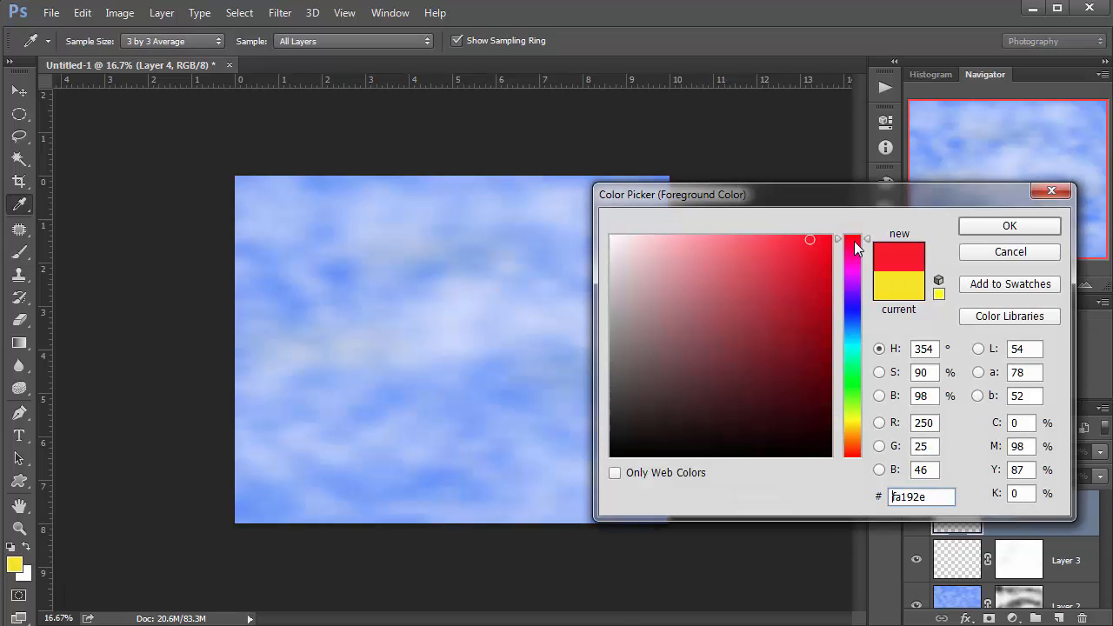
left_click(1002, 228)
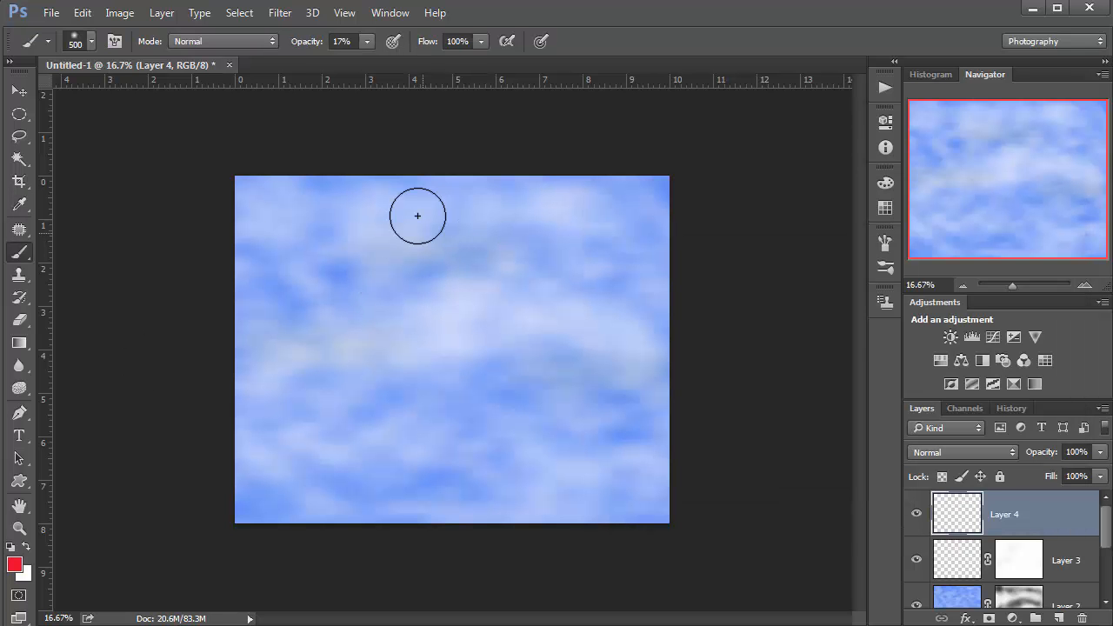
Dab faint red spots on Layer 4 near the clouds' upper-left, lower-middle and lower-left areas, and reapply the last Motion Blur.
left_click(305, 231)
left_click(501, 465)
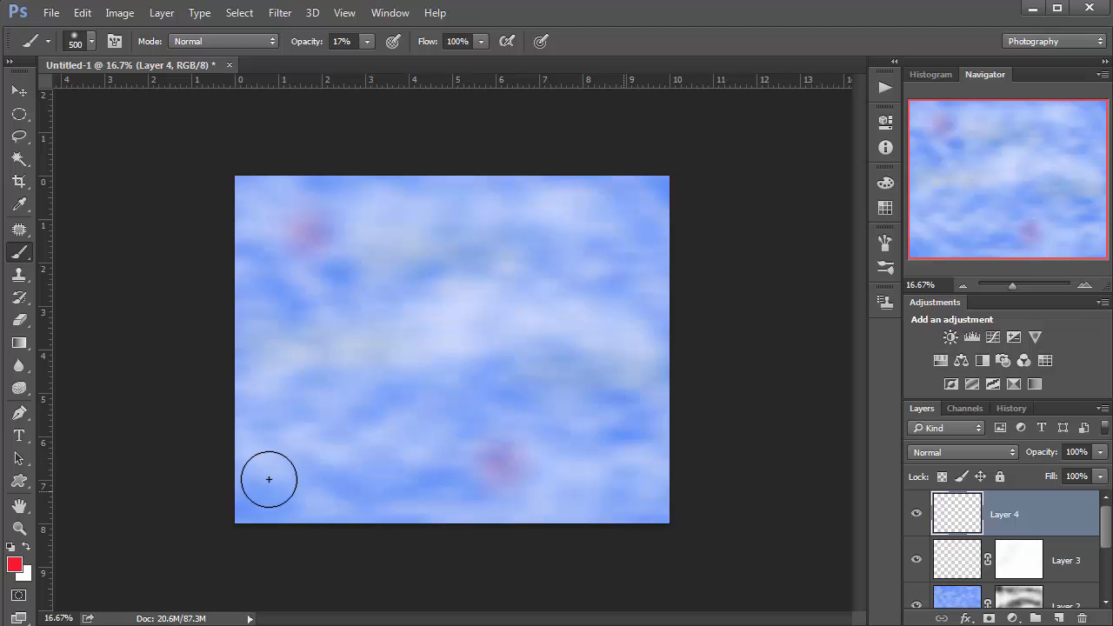
left_click(269, 476)
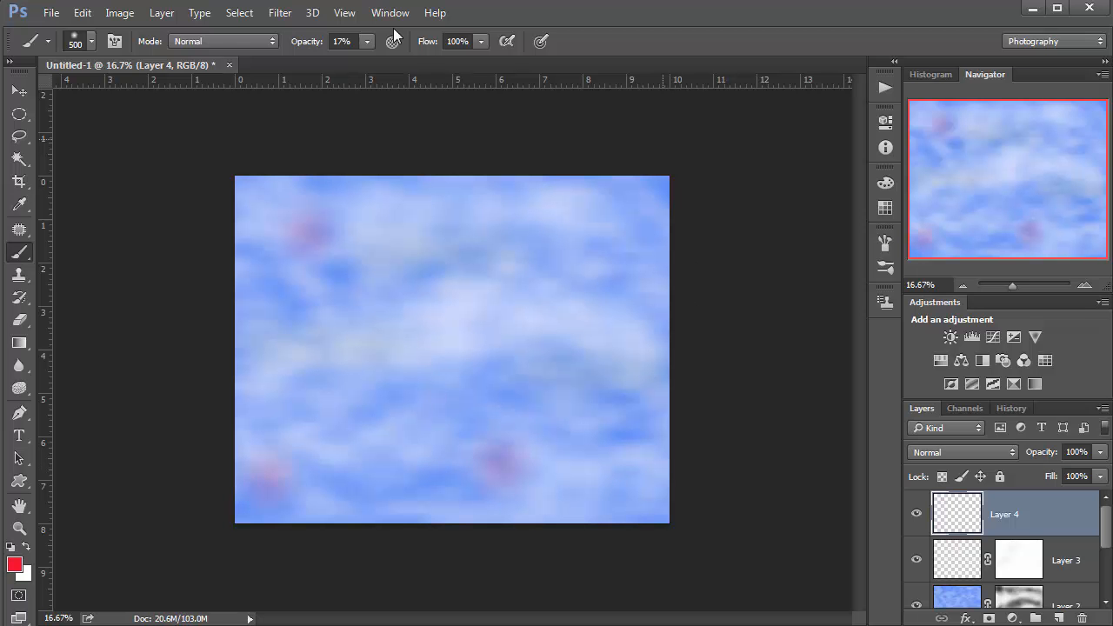
left_click(287, 13)
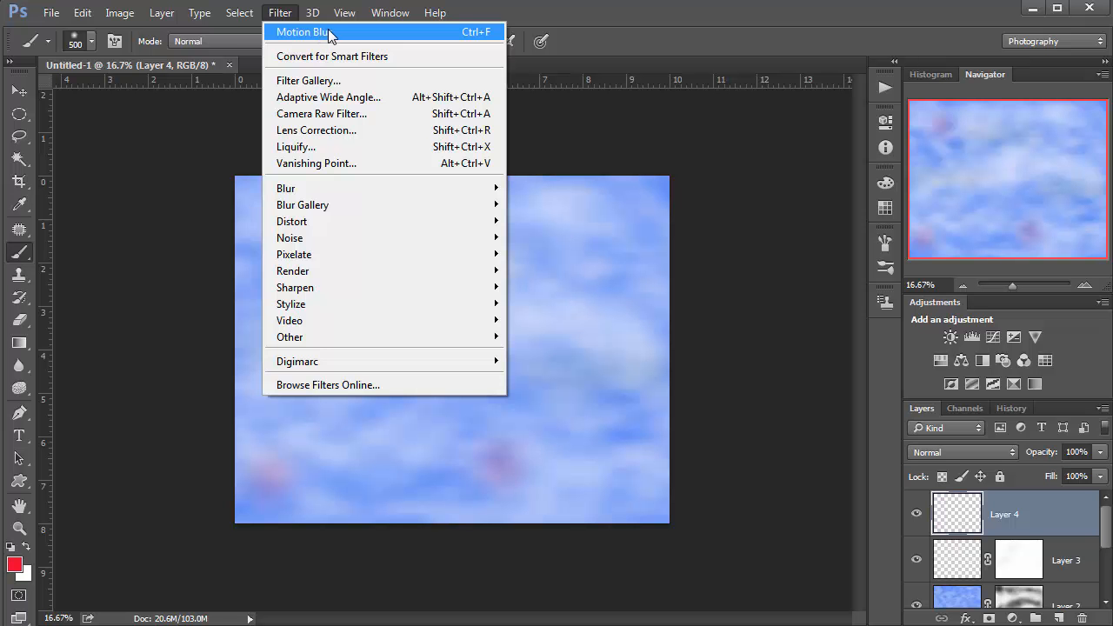
left_click(331, 33)
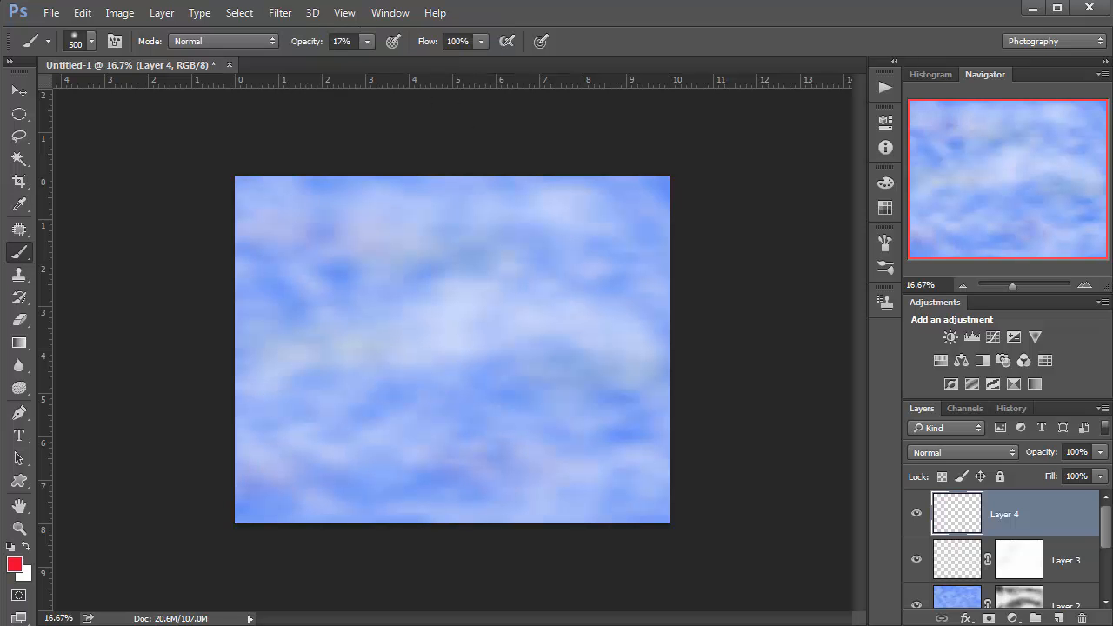
Add a layer mask to Layer 4 and brush light grey over the blurred red areas at 17% opacity.
left_click(989, 619)
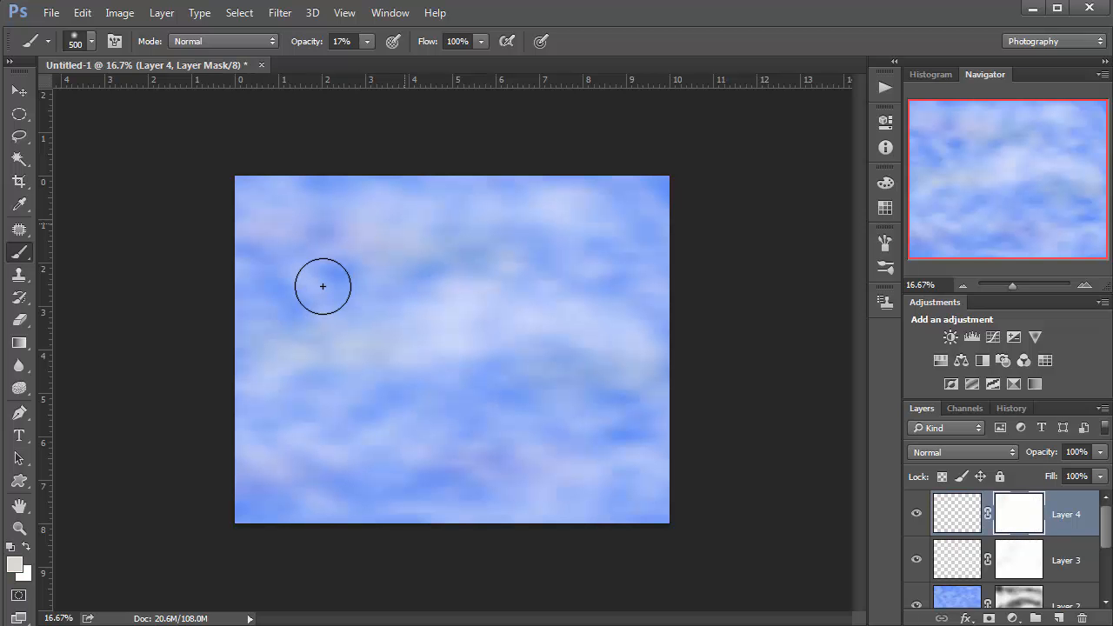
mouse_move(320, 299)
left_mouse_down()
mouse_move(544, 454)
mouse_move(309, 507)
mouse_move(277, 496)
mouse_move(453, 486)
mouse_move(520, 445)
left_mouse_up()
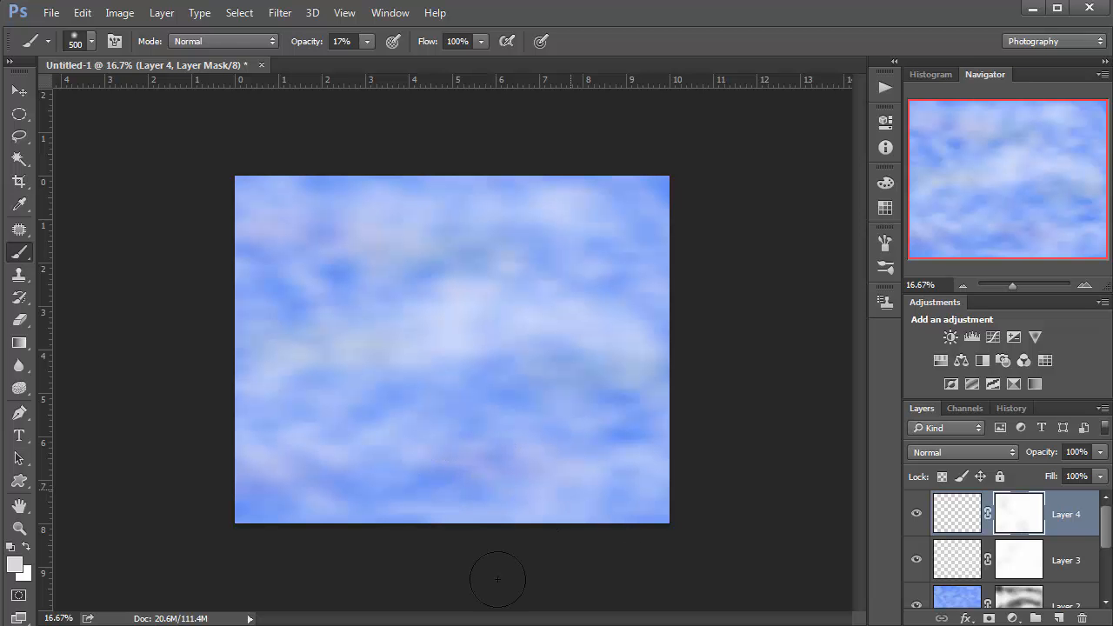
left_click_drag(648, 504, 513, 509)
Raise the brush opacity to 38% and its size to 700, and soften the red areas further on Layer 4's mask.
left_click(369, 41)
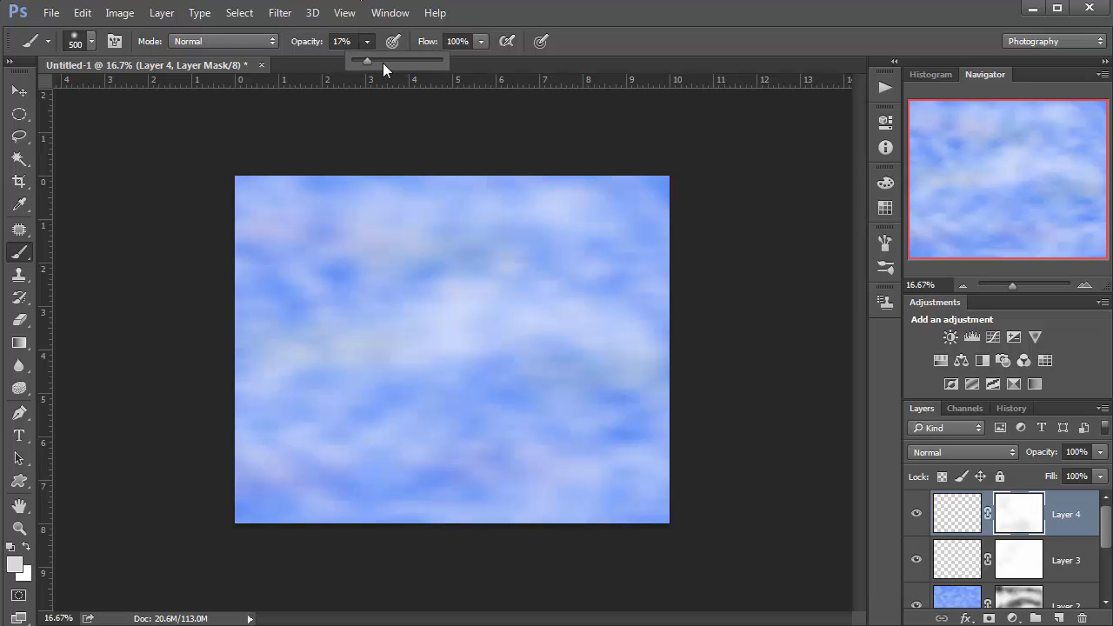
left_click(386, 59)
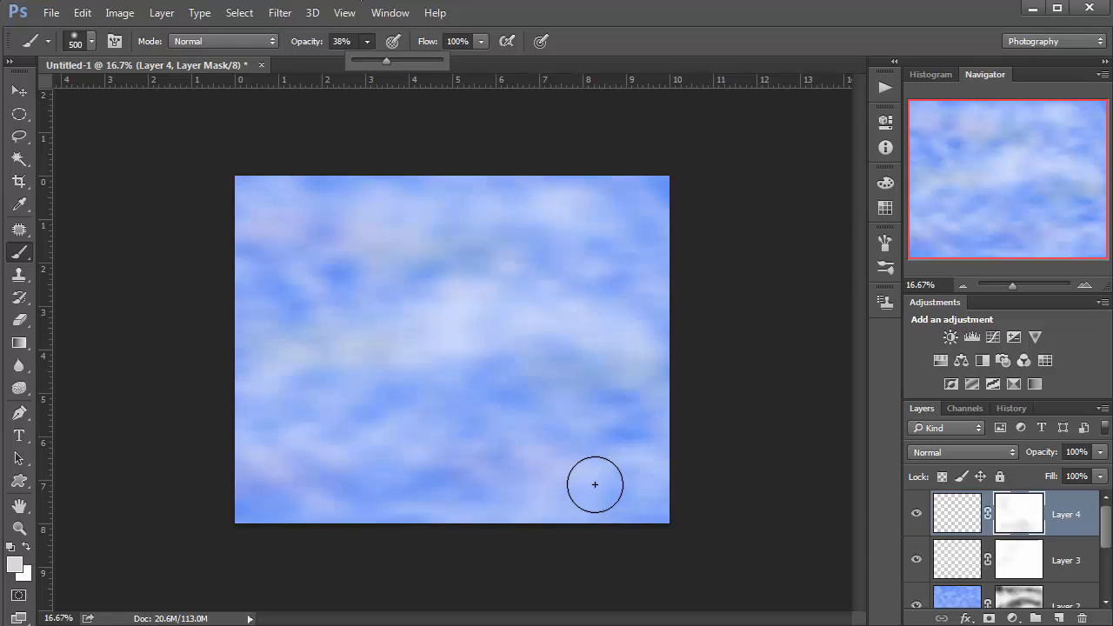
key("bracketright")
key("bracketright")
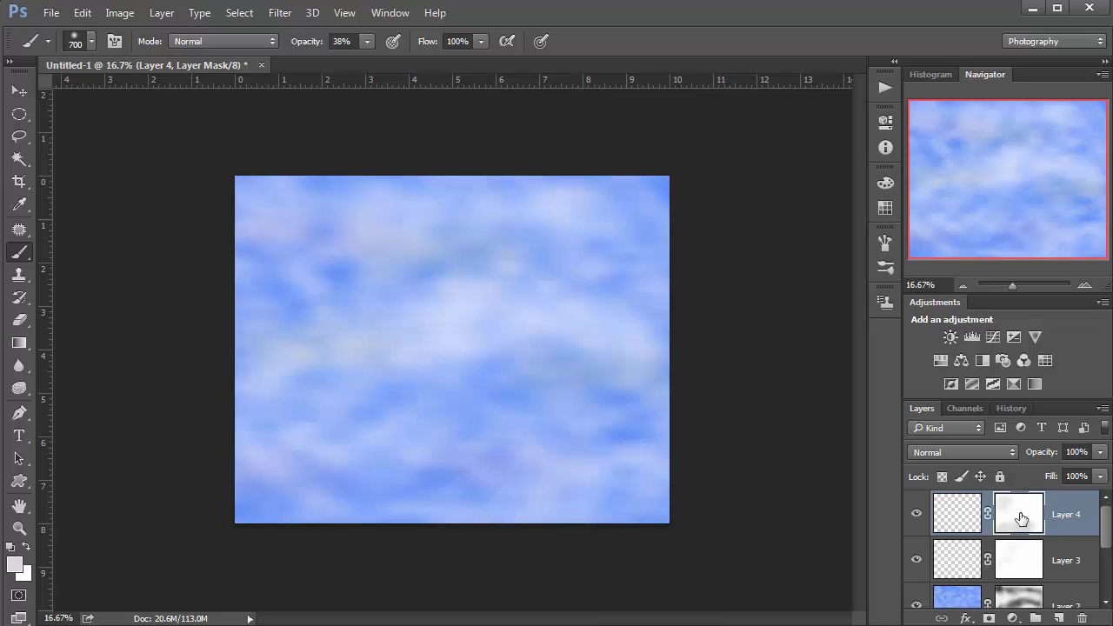
Compare the clouds with Layer 4 hidden and shown, keeping its mask selected.
left_click(961, 523)
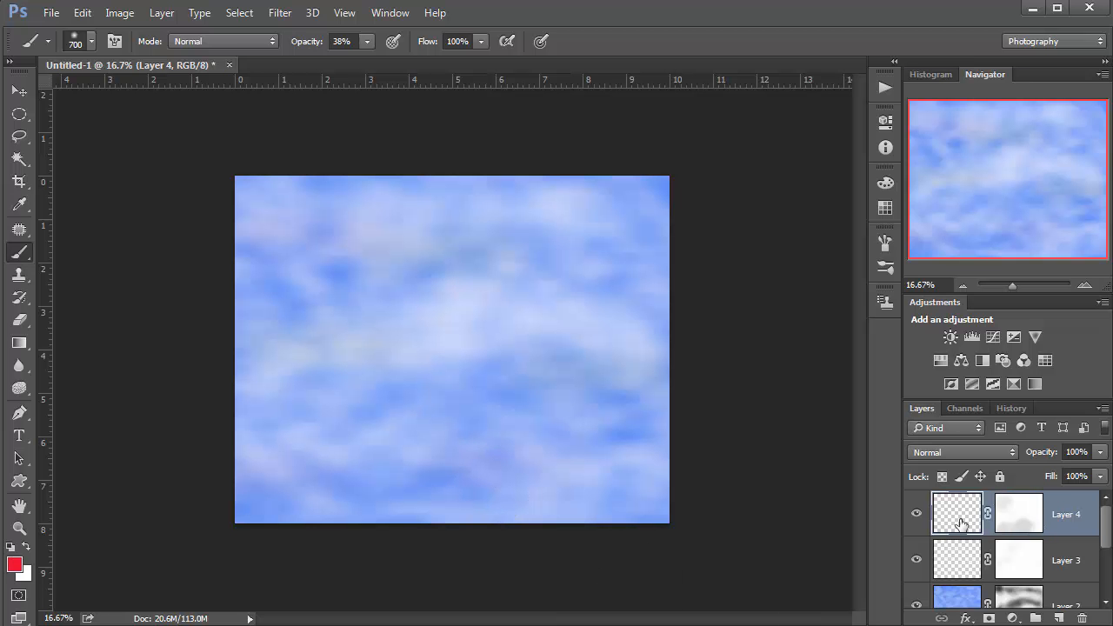
left_click(1005, 521)
left_click(917, 515)
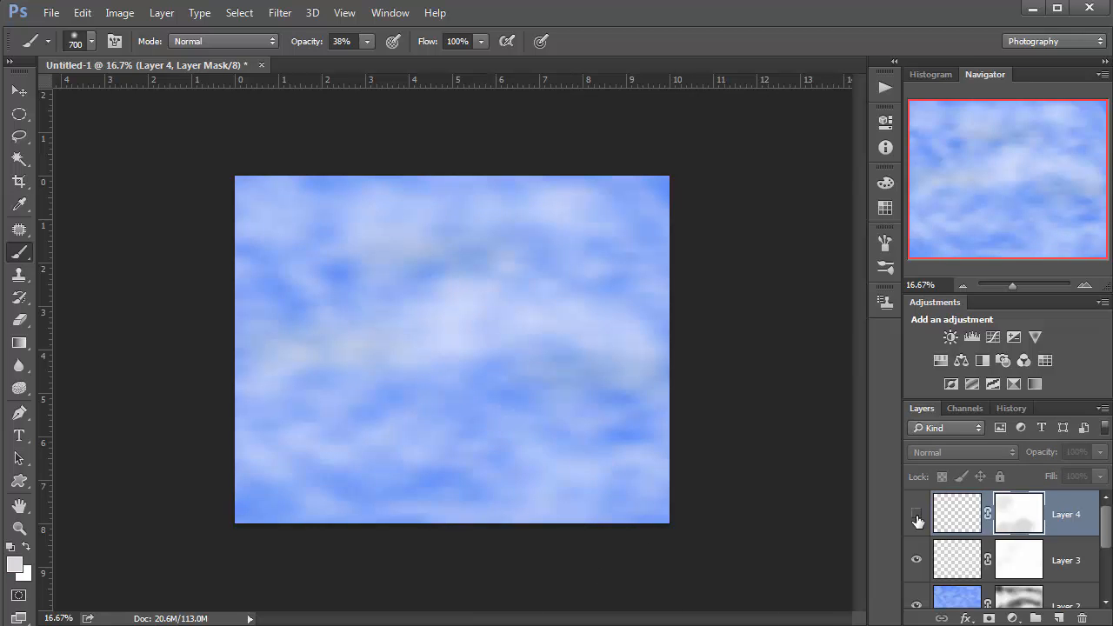
left_click(917, 516)
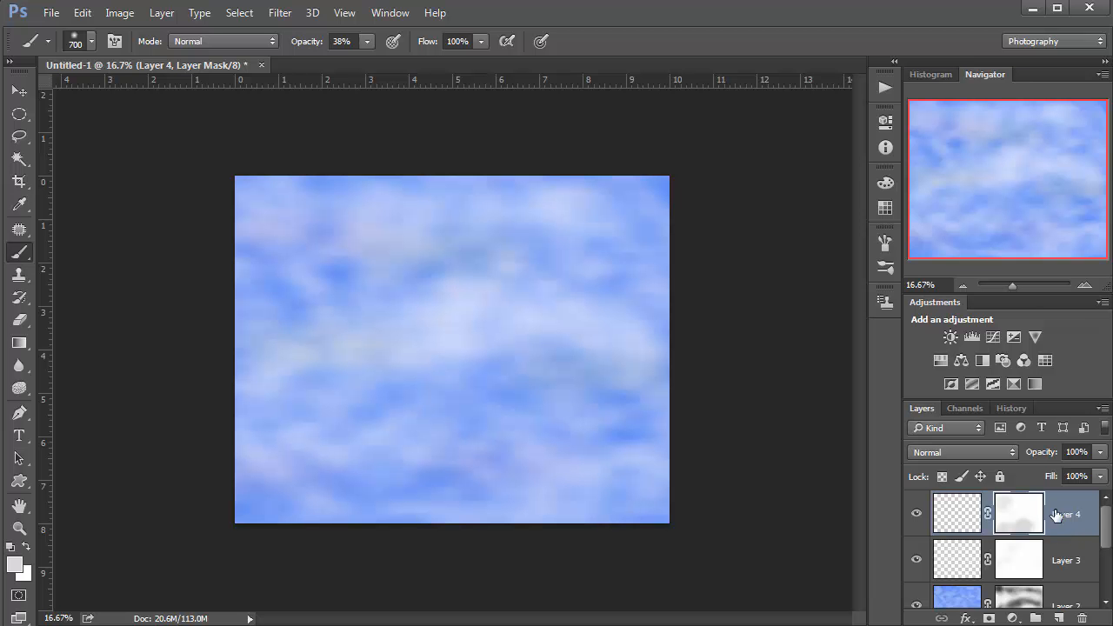
Lower Layer 4's opacity slightly and set Layer 3's opacity to 80%.
left_click(1099, 452)
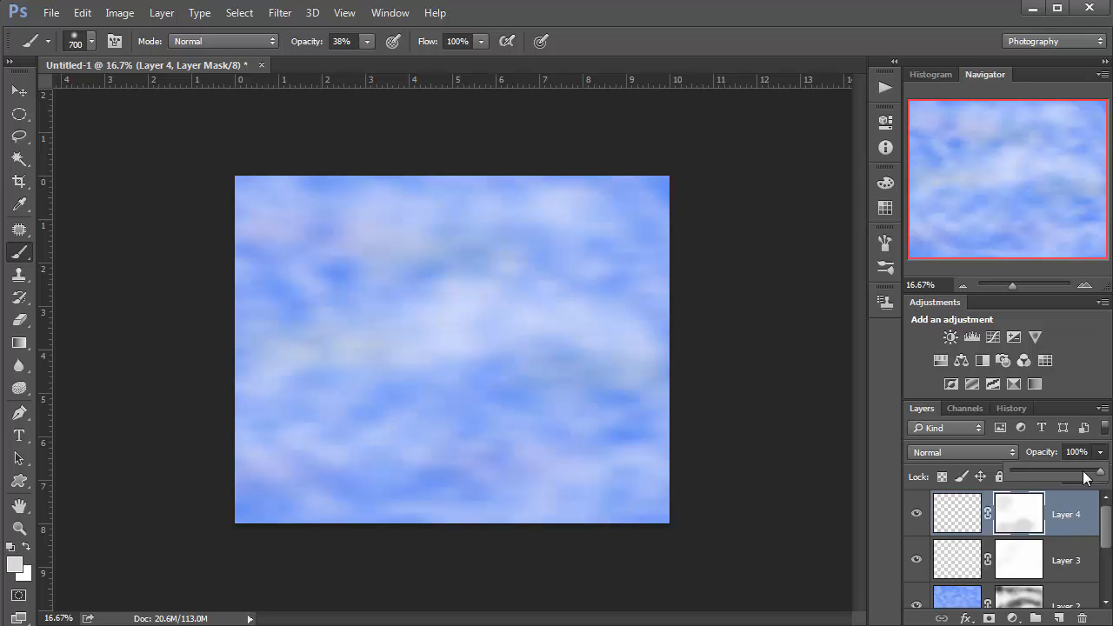
left_click_drag(1098, 470, 1079, 475)
left_click(1069, 566)
left_click(1101, 453)
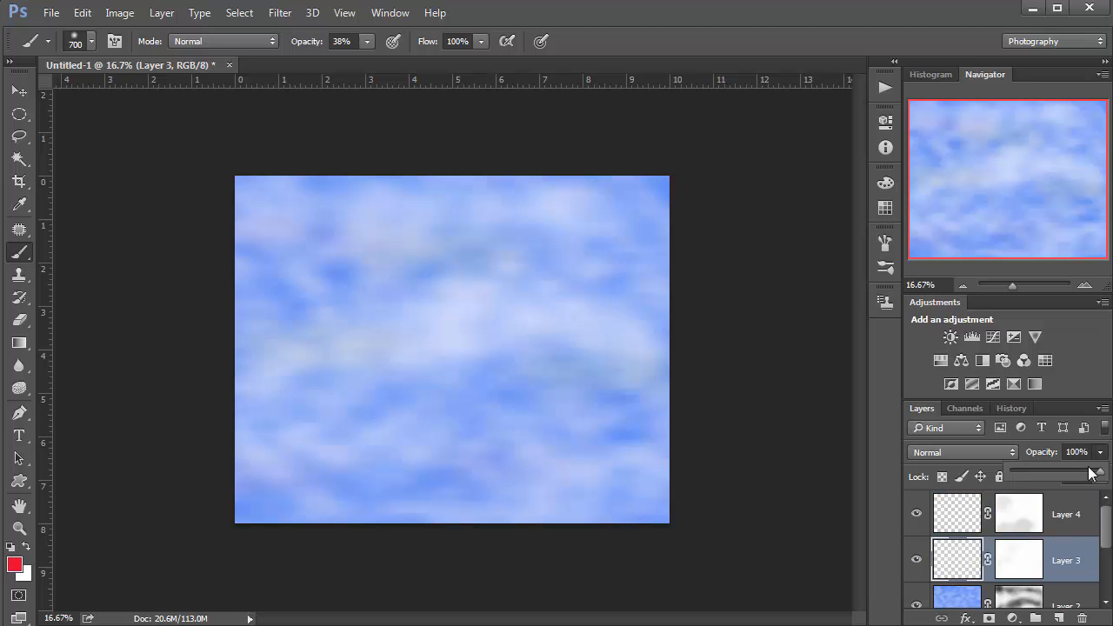
left_click_drag(1098, 470, 1080, 478)
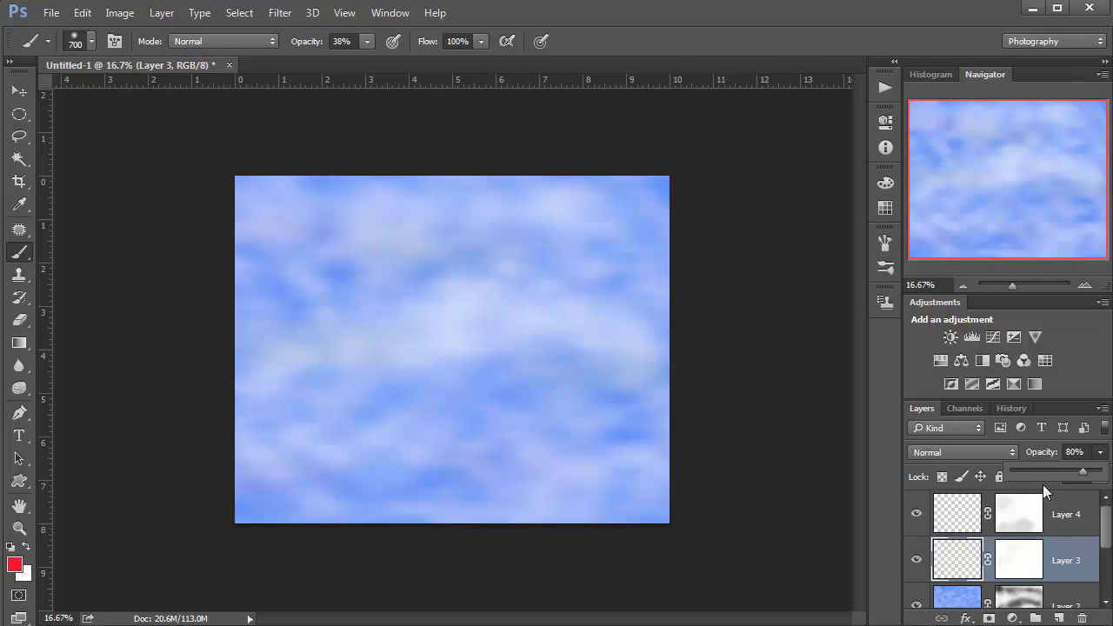